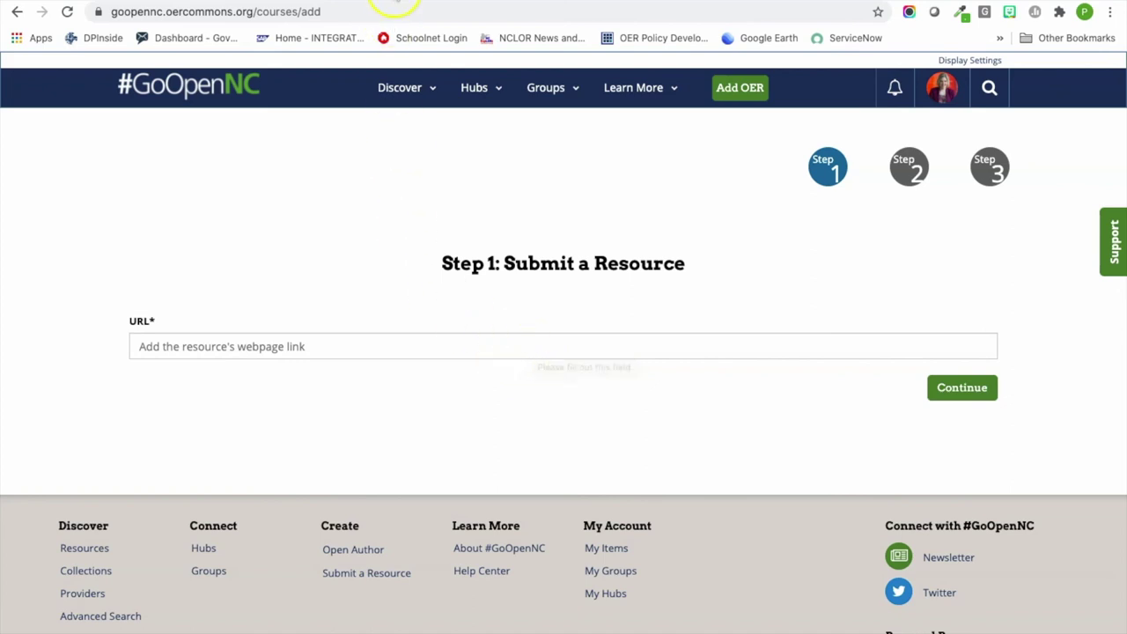
- Open a new browser tab for the NASA Exercising in Space activity
{"action": "left_click", "coordinate": [404, 2]}
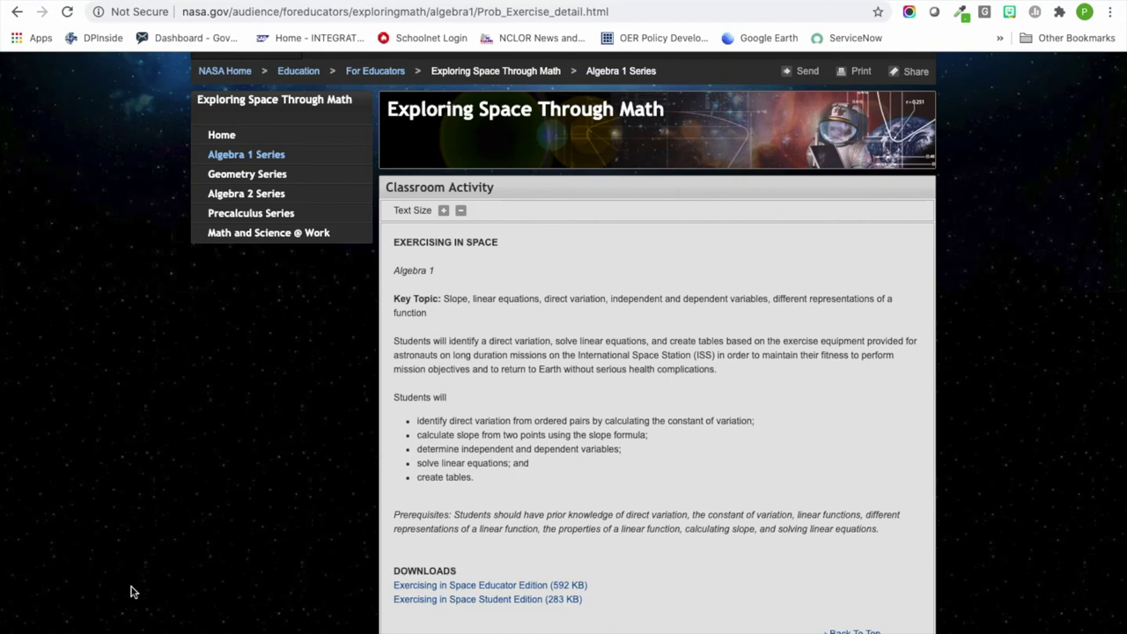
- Scroll through NASA's Exercising in Space Algebra 1 page, then return to the submission form
{"action": "scroll", "coordinate": [130, 591], "scroll_direction": "down", "scroll_amount": 3}
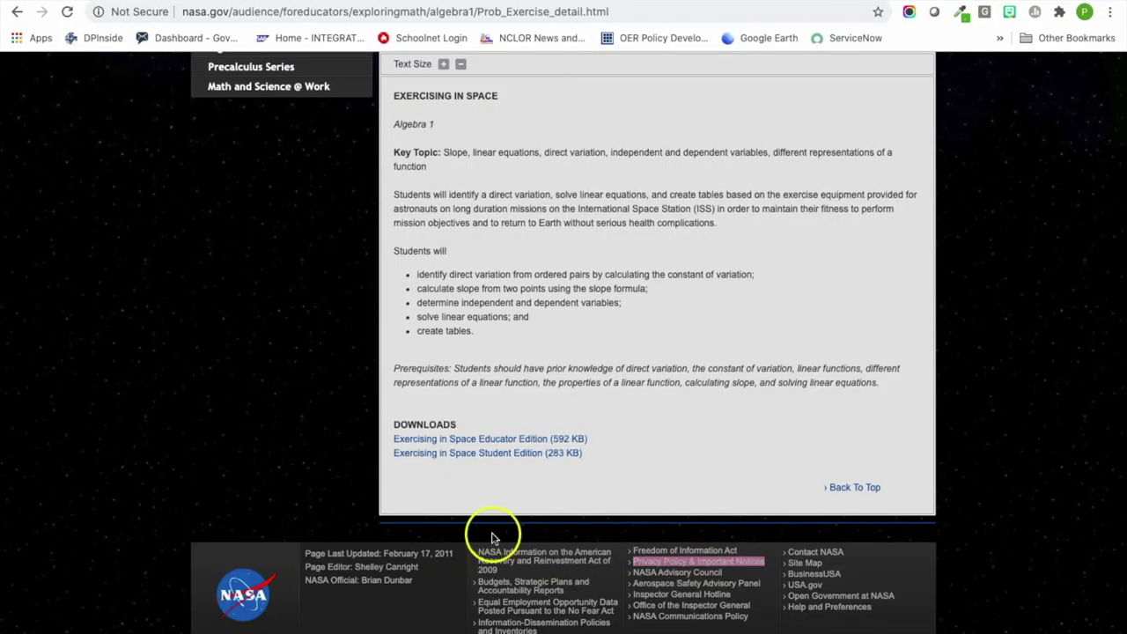
{"action": "scroll", "coordinate": [309, 445], "scroll_direction": "up", "scroll_amount": 3}
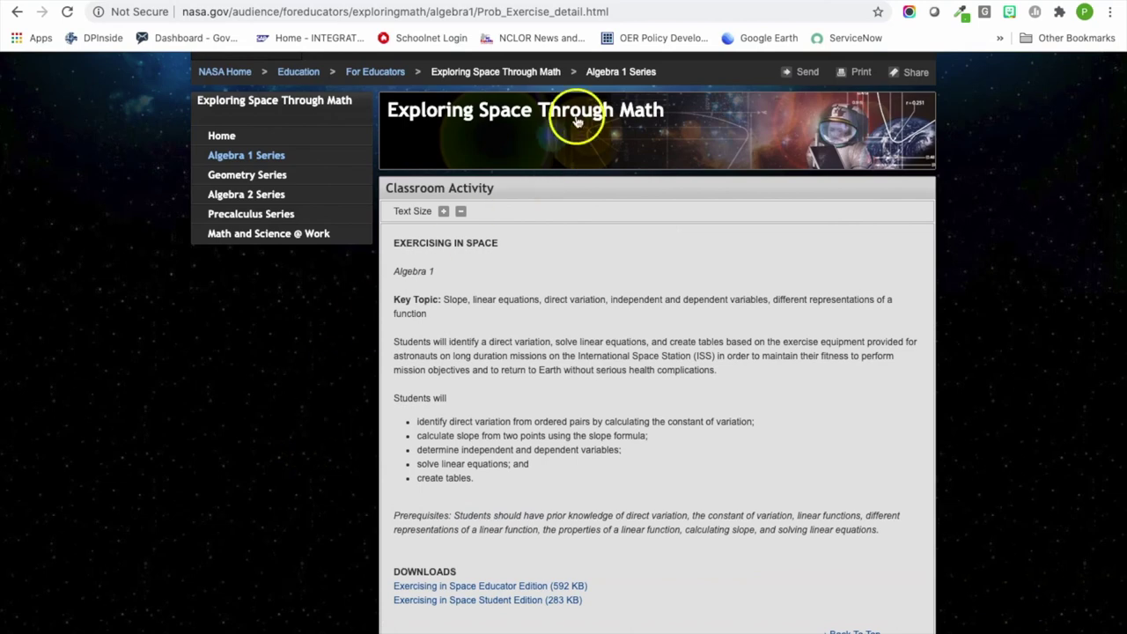
{"action": "left_click", "coordinate": [84, 3]}
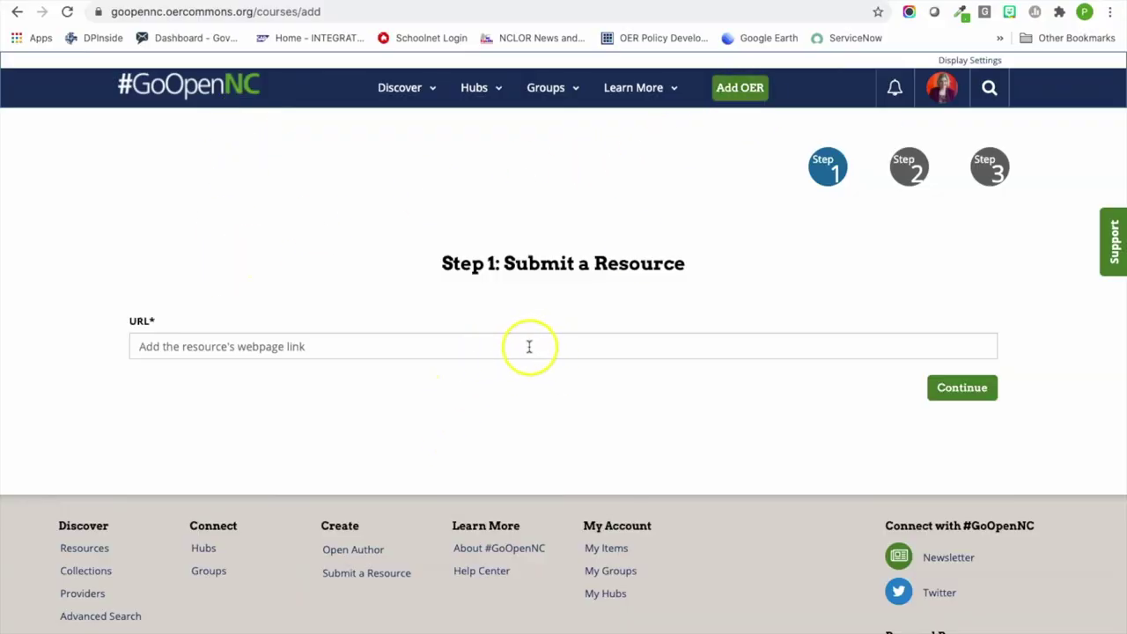
- Paste the NASA Exercising in Space page URL into the Step 1 form and continue
{"action": "left_click", "coordinate": [494, 3]}
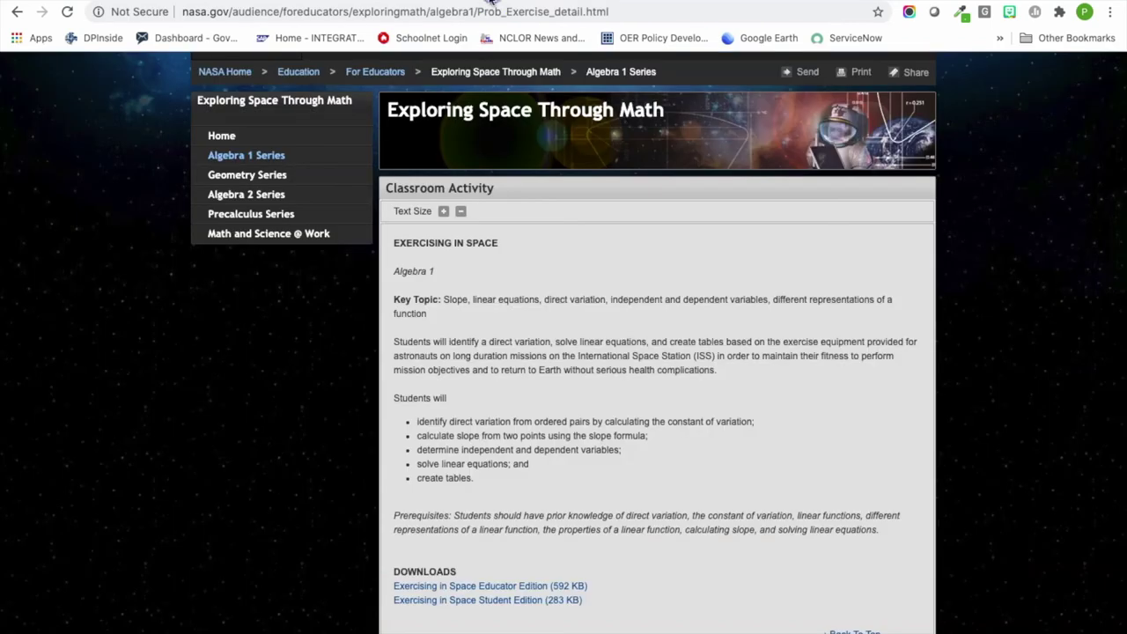
{"action": "left_click", "coordinate": [502, 11]}
{"action": "key", "text": "ctrl+c"}
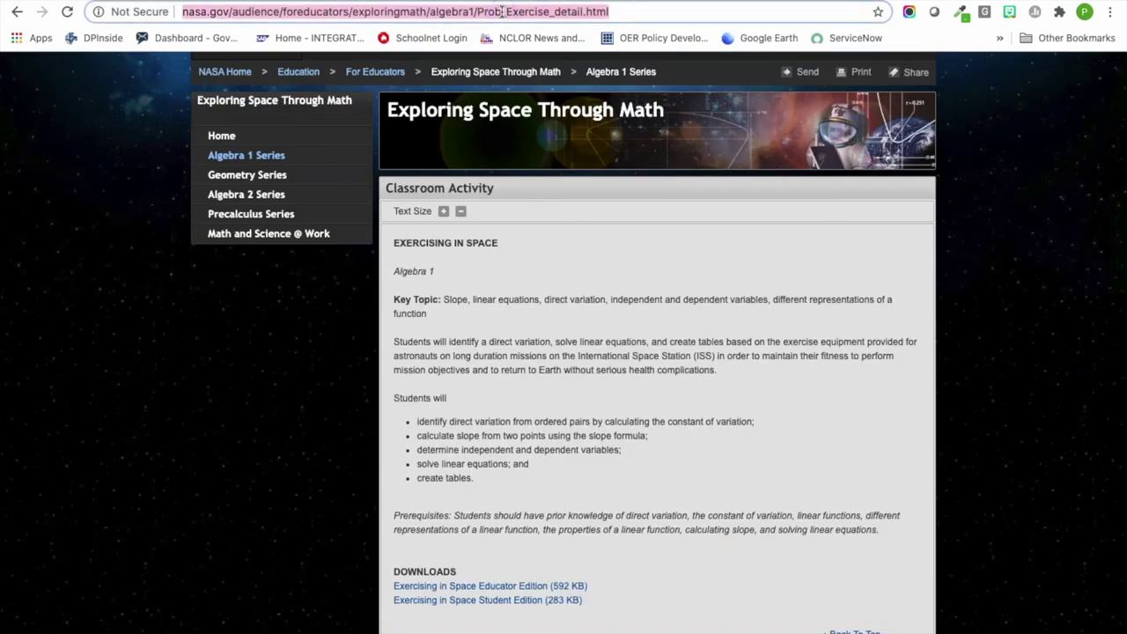
{"action": "left_click", "coordinate": [123, 2]}
{"action": "left_click", "coordinate": [255, 344]}
{"action": "left_click", "coordinate": [255, 345]}
{"action": "key", "text": "ctrl+v"}
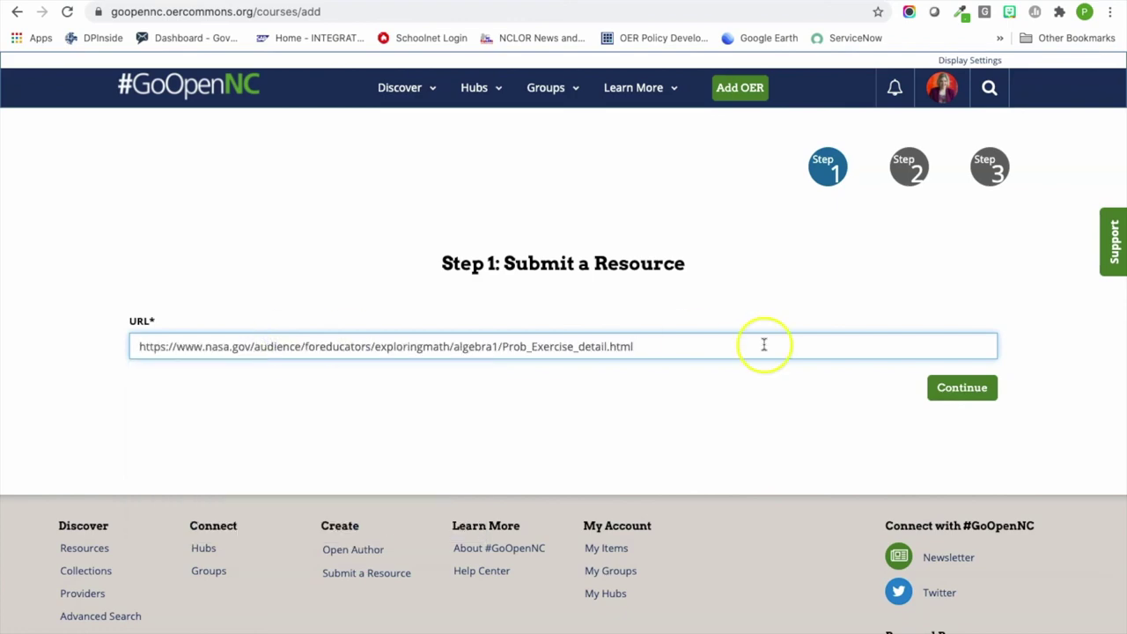
{"action": "left_click", "coordinate": [960, 396]}
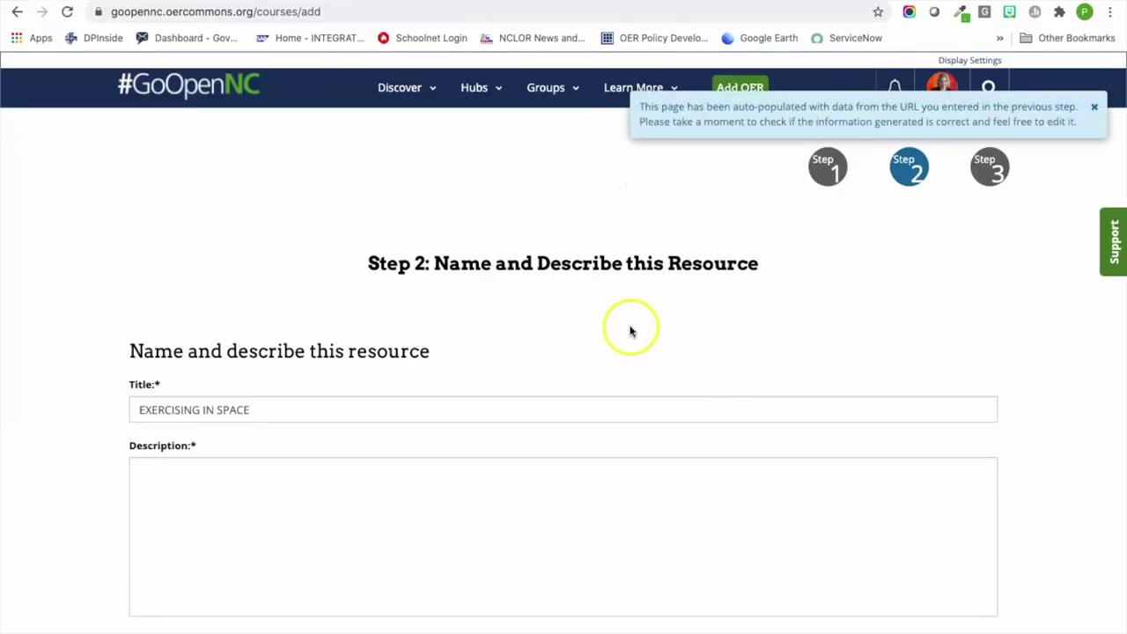
- Append ' - NASA Lesson Exploring Space Through Math' to the resource title
{"action": "scroll", "coordinate": [644, 370], "scroll_direction": "down", "scroll_amount": 3}
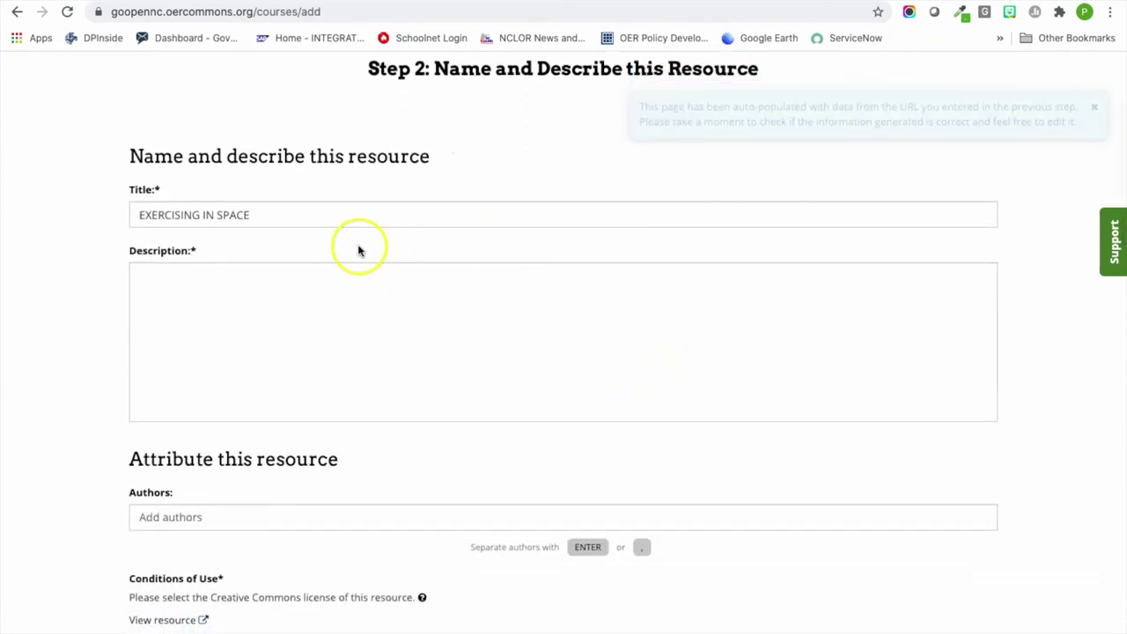
{"action": "left_click", "coordinate": [314, 219]}
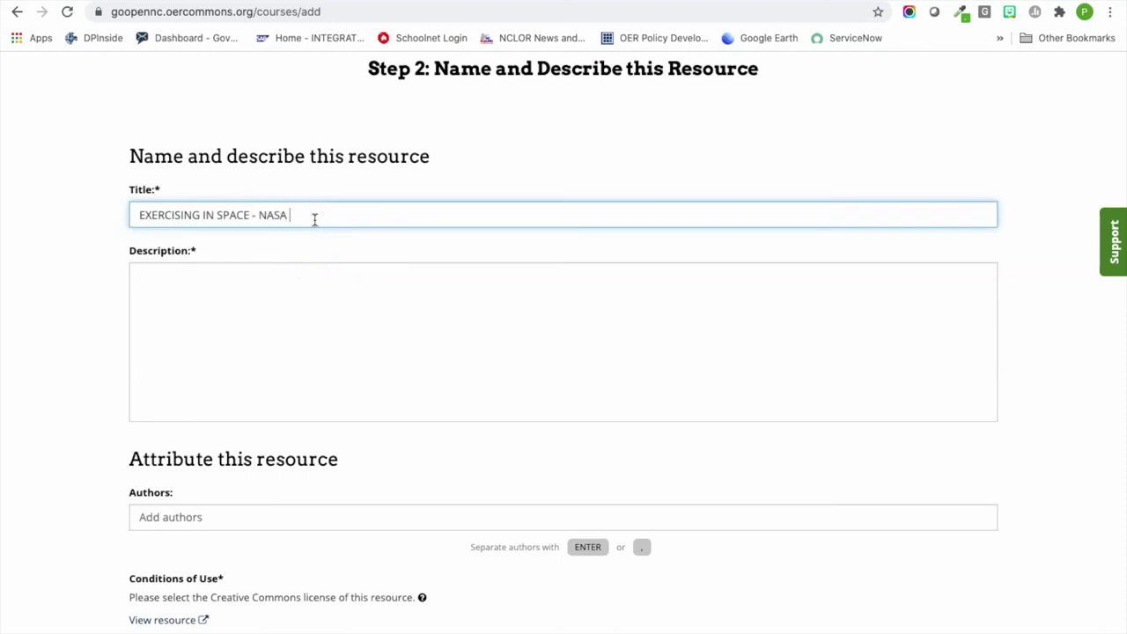
{"action": "type", "text": "- NASA Lesson Exploring Space Through Math"}
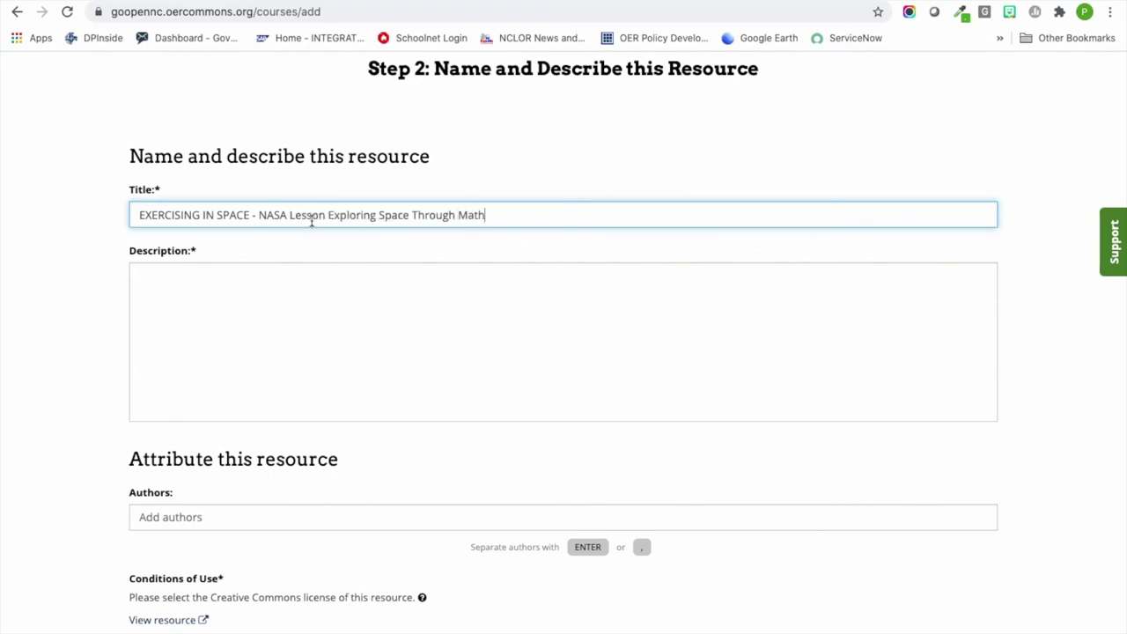
- Copy the NASA lesson overview through the prerequisites and paste it into Description
{"action": "left_click", "coordinate": [280, 300]}
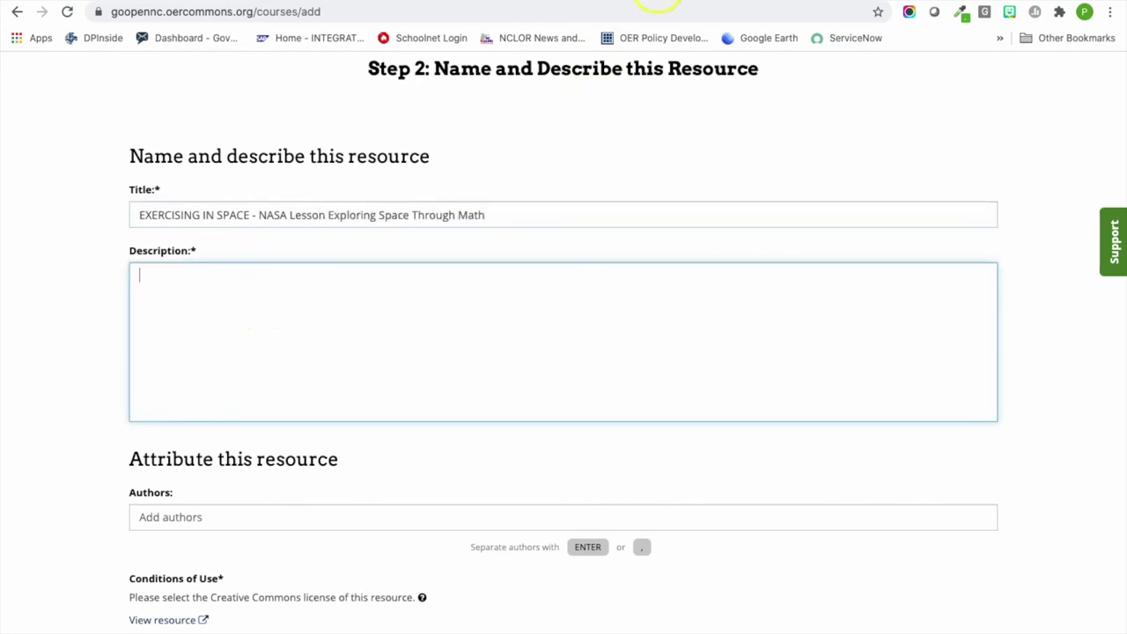
{"action": "key", "text": "ctrl+shift+Tab"}
{"action": "key", "text": "ctrl+shift+Tab"}
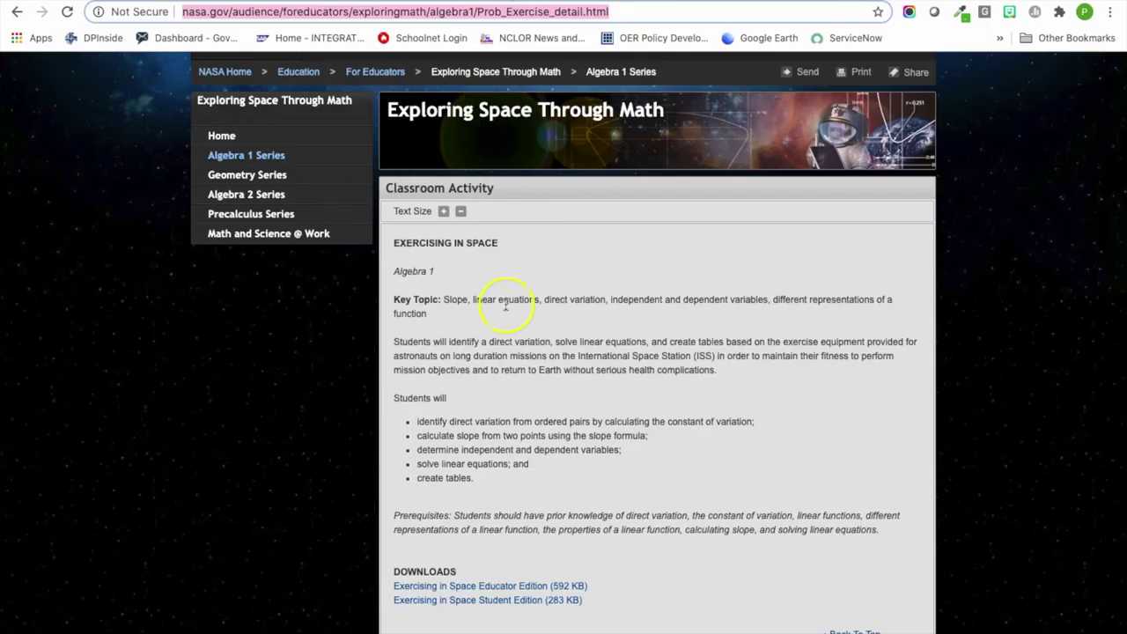
{"action": "left_click", "coordinate": [393, 240]}
{"action": "left_click_drag", "start_coordinate": [879, 531], "coordinate": [394, 242]}
{"action": "left_click", "coordinate": [208, 5]}
{"action": "left_click", "coordinate": [354, 327]}
{"action": "key", "text": "ctrl+v"}
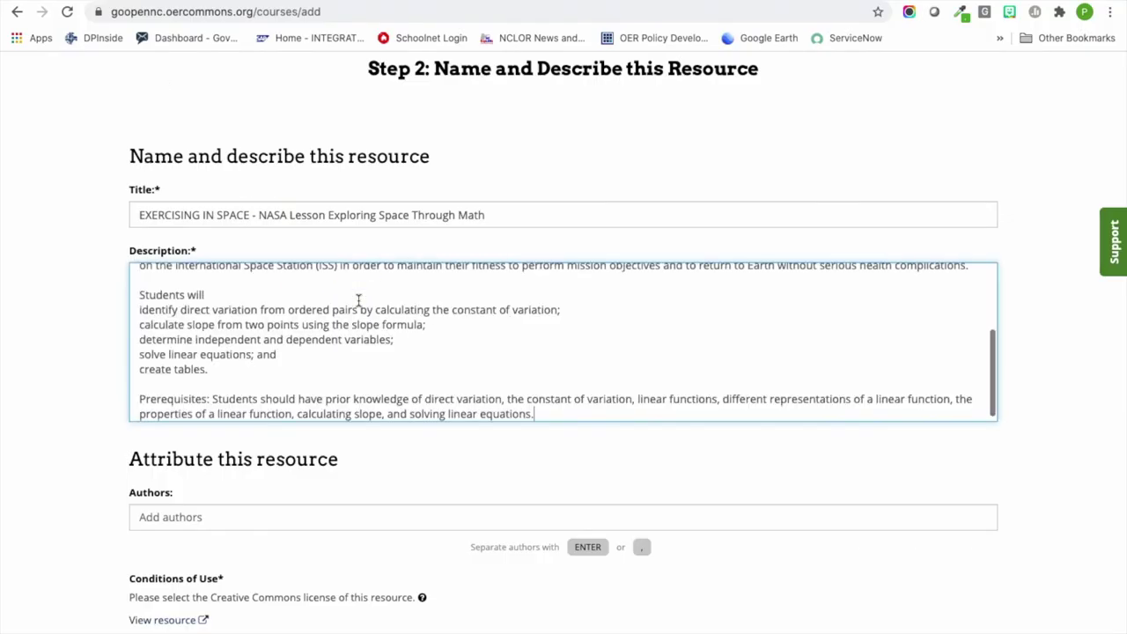
{"action": "scroll", "coordinate": [453, 308], "scroll_direction": "up", "scroll_amount": 5}
{"action": "scroll", "coordinate": [483, 335], "scroll_direction": "down", "scroll_amount": 2}
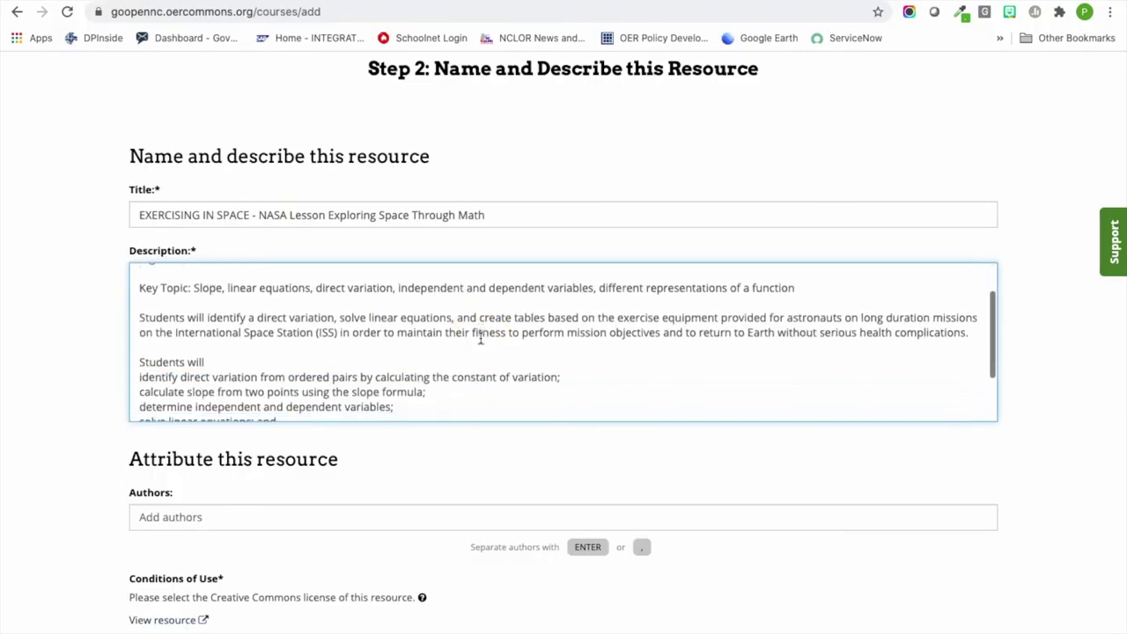
{"action": "scroll", "coordinate": [481, 337], "scroll_direction": "down", "scroll_amount": 2}
{"action": "left_click", "coordinate": [427, 396]}
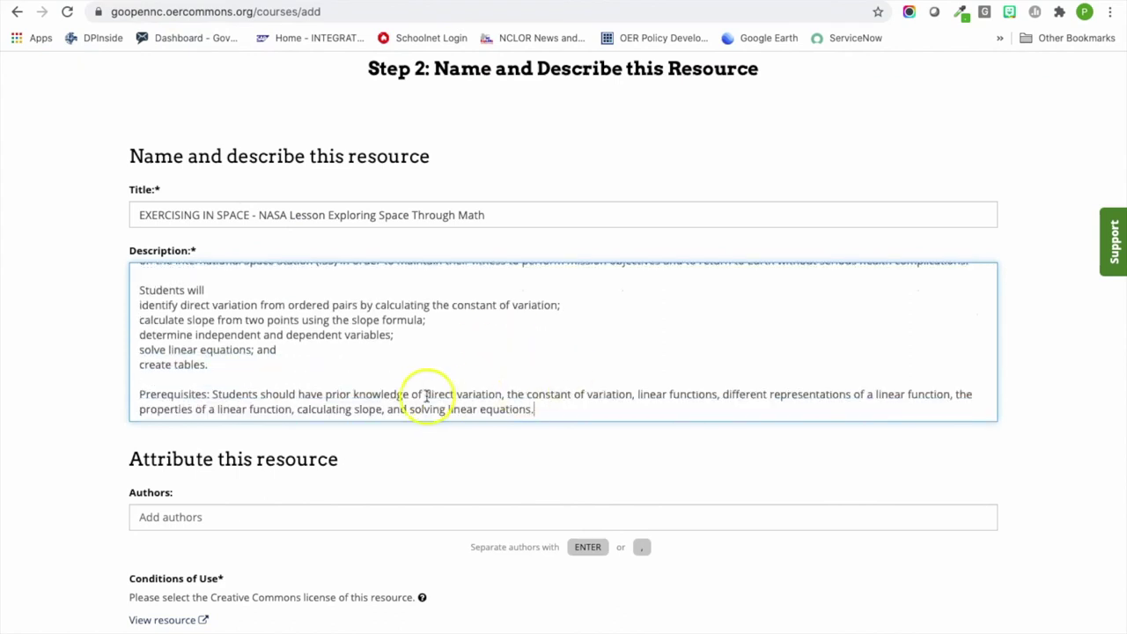
{"action": "scroll", "coordinate": [427, 397], "scroll_direction": "down", "scroll_amount": 2}
{"action": "left_click", "coordinate": [384, 396]}
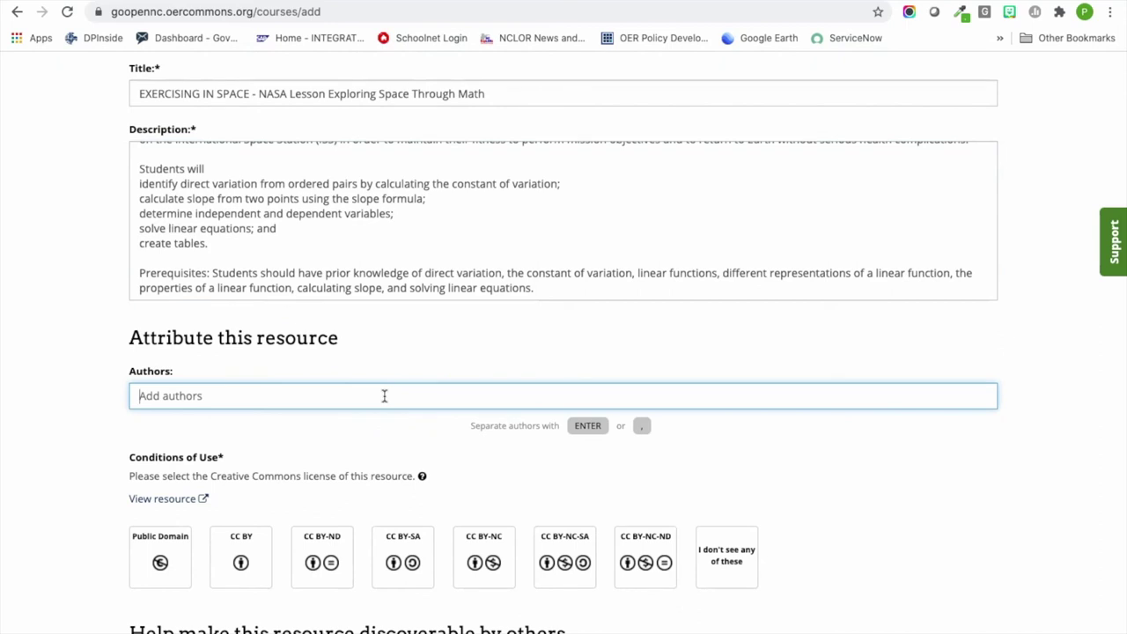
- Set NASA as the author and Public Domain as the conditions of use
{"action": "type", "text": "NASA"}
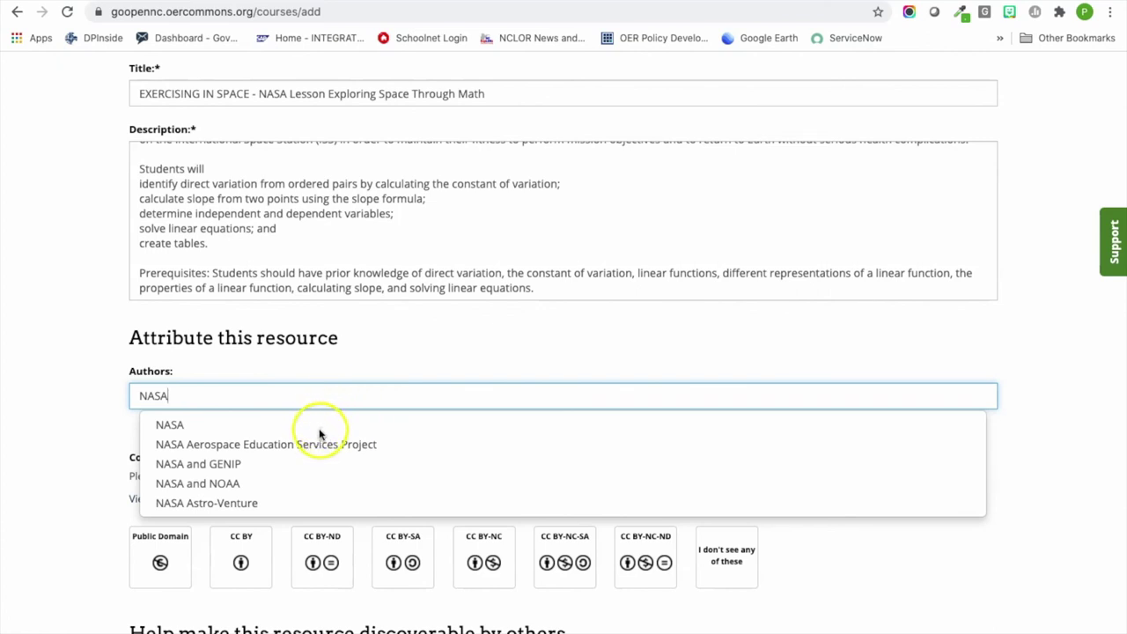
{"action": "left_click", "coordinate": [160, 422]}
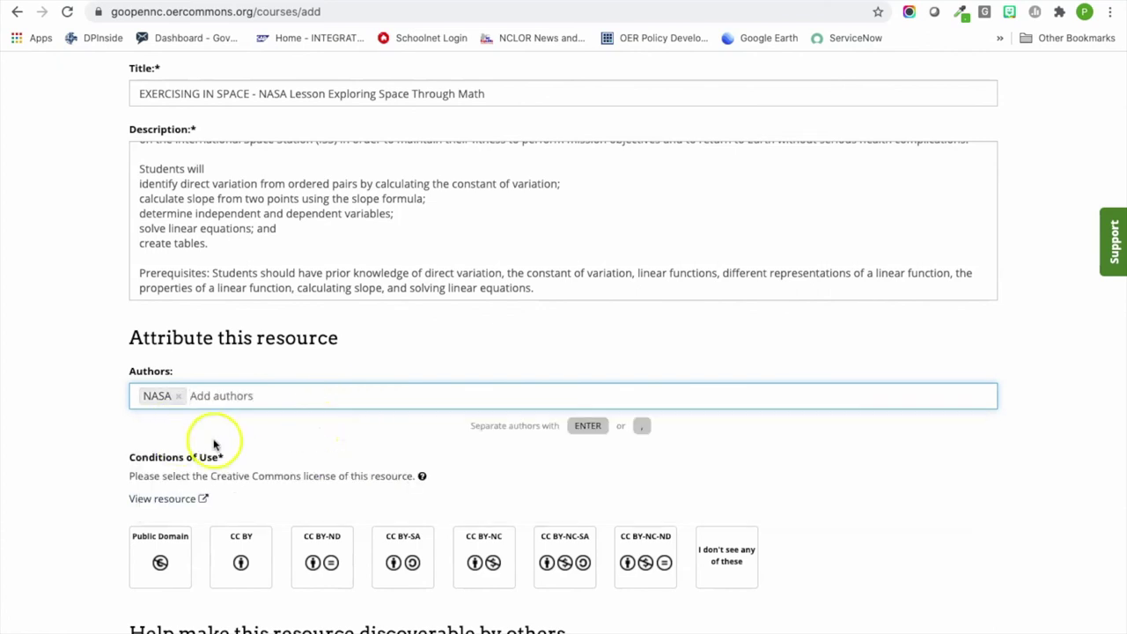
{"action": "scroll", "coordinate": [304, 451], "scroll_direction": "down", "scroll_amount": 3}
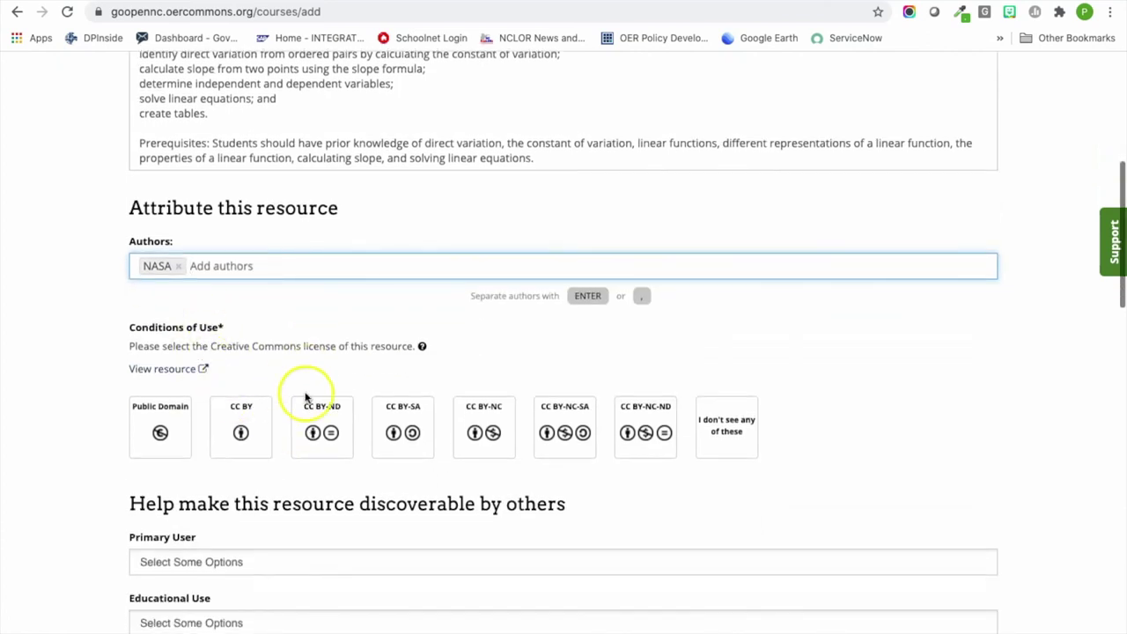
{"action": "left_click", "coordinate": [160, 432]}
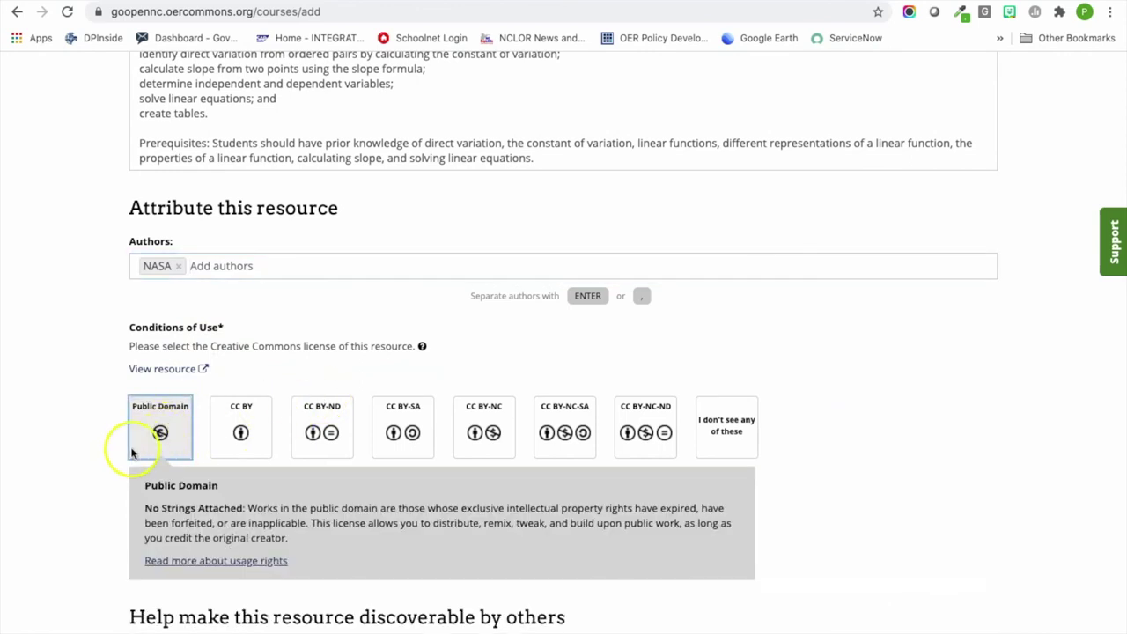
{"action": "scroll", "coordinate": [111, 490], "scroll_direction": "down", "scroll_amount": 3}
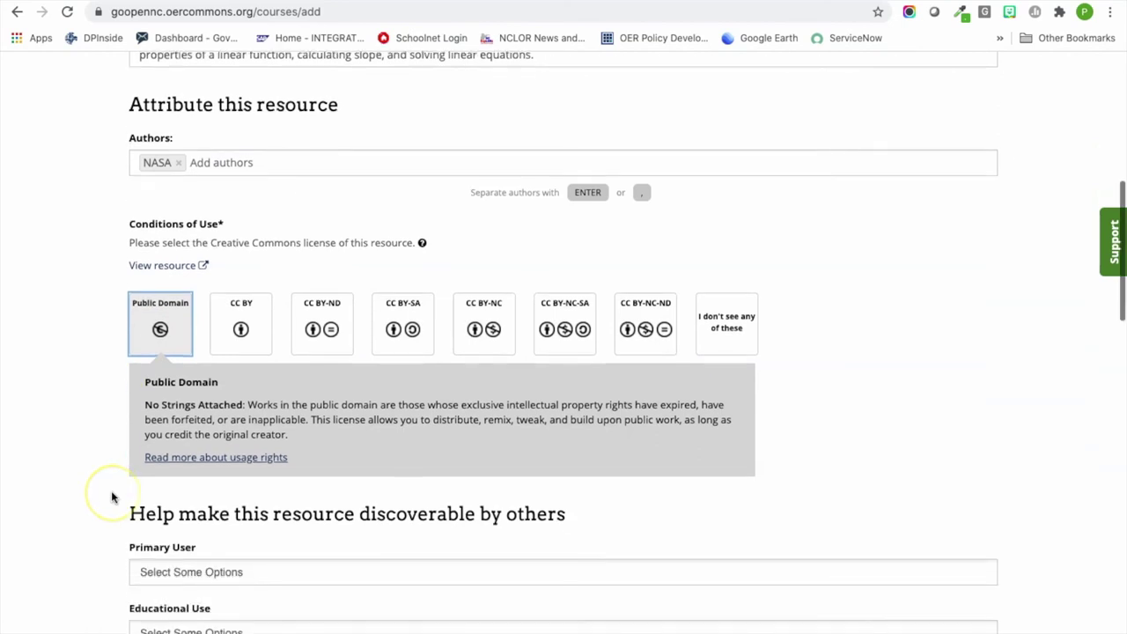
{"action": "scroll", "coordinate": [111, 490], "scroll_direction": "down", "scroll_amount": 3}
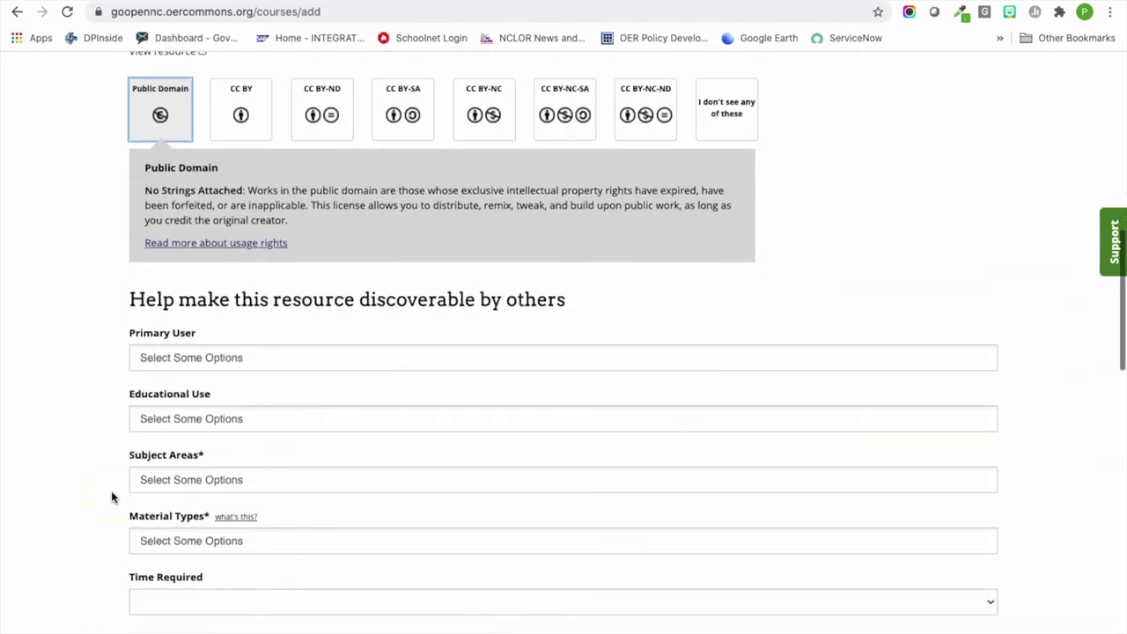
- Choose Algebra as the resource's subject area
{"action": "left_click", "coordinate": [169, 468]}
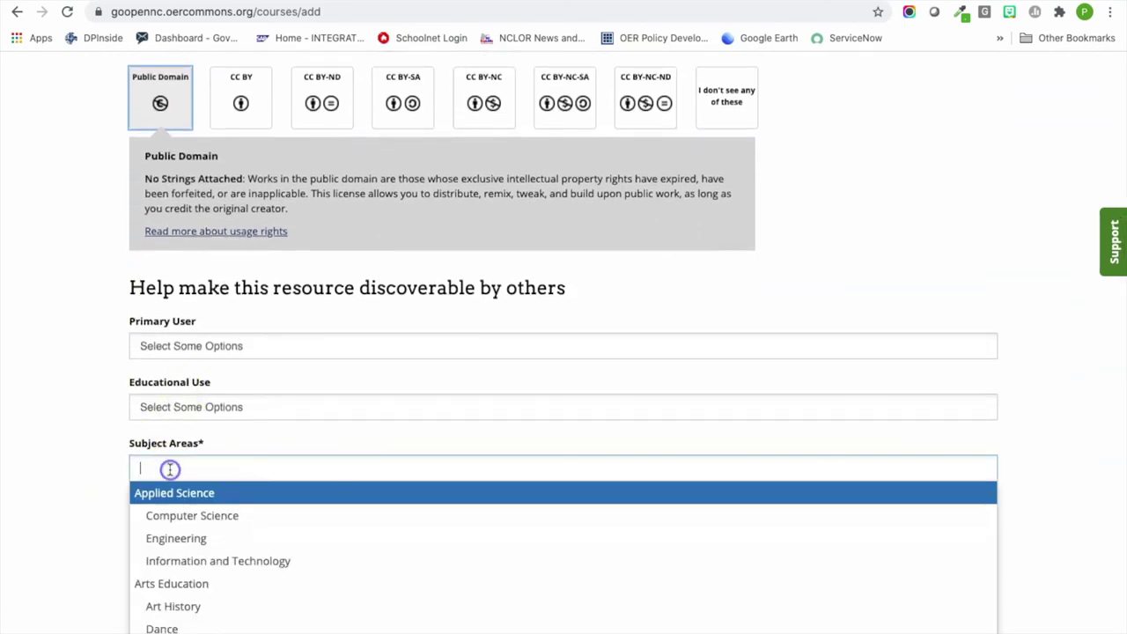
{"action": "scroll", "coordinate": [198, 544], "scroll_direction": "down", "scroll_amount": 5}
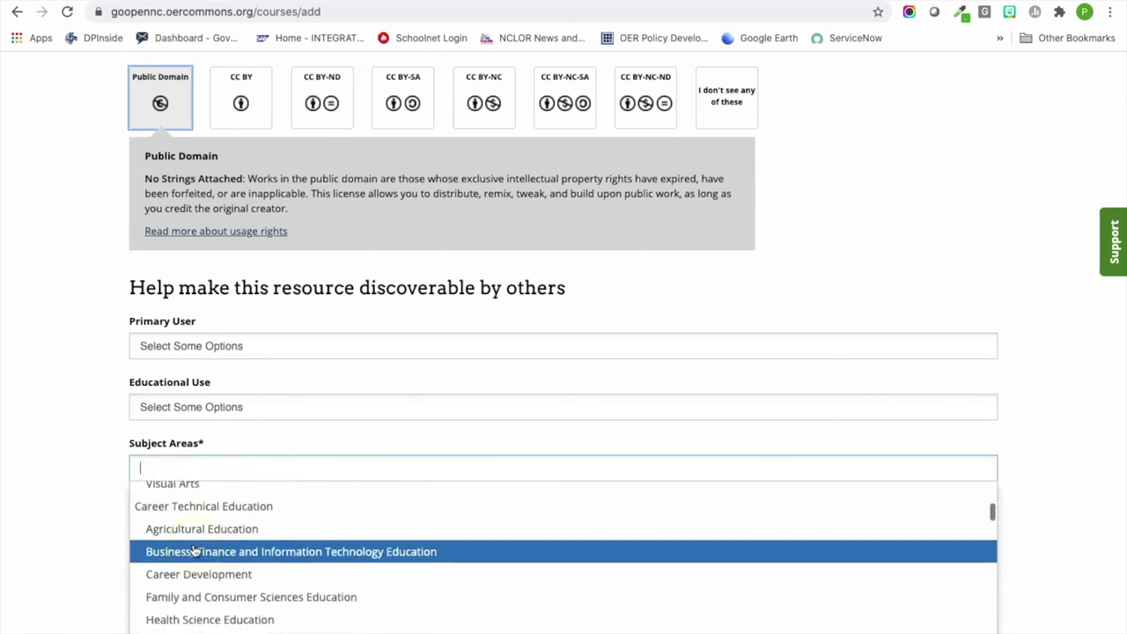
{"action": "scroll", "coordinate": [205, 528], "scroll_direction": "up", "scroll_amount": 5}
{"action": "scroll", "coordinate": [206, 523], "scroll_direction": "down", "scroll_amount": 10}
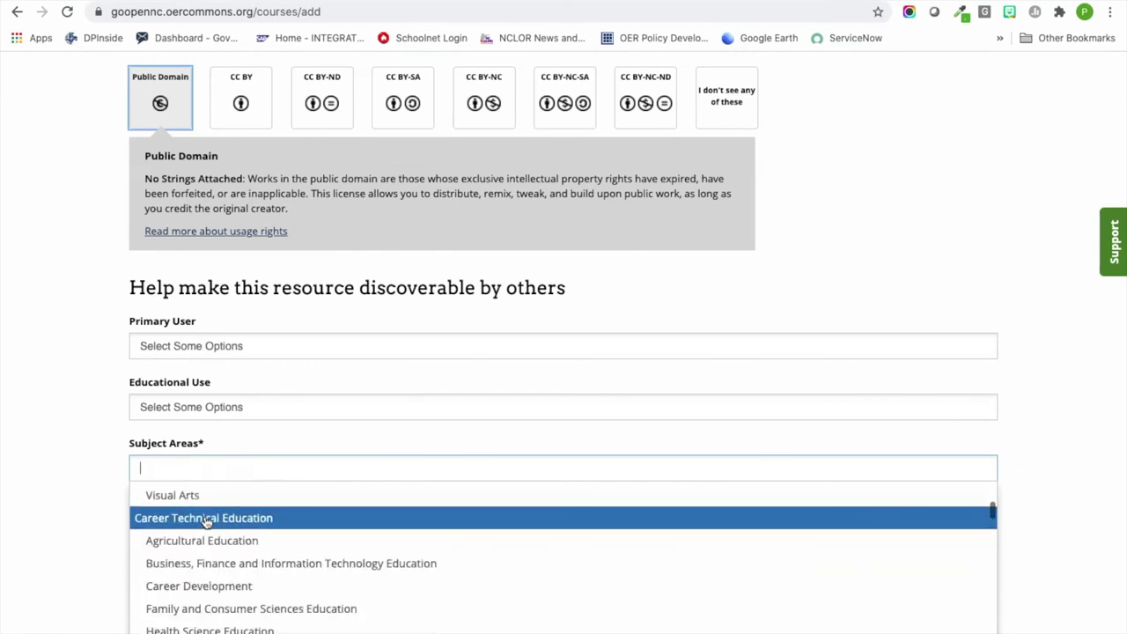
{"action": "scroll", "coordinate": [206, 523], "scroll_direction": "down", "scroll_amount": 8}
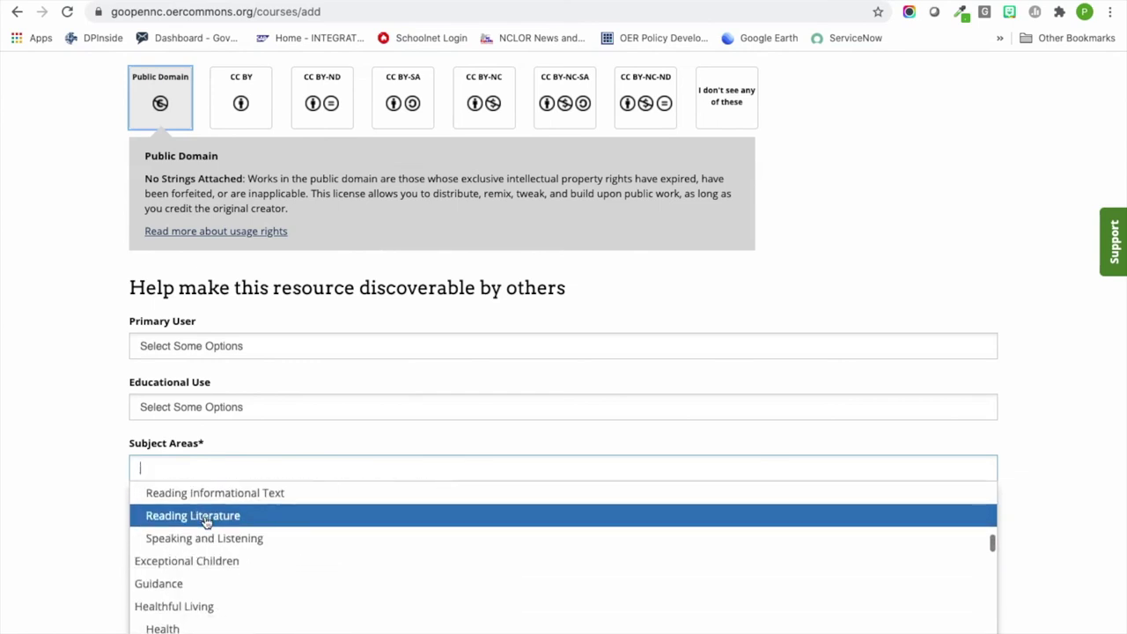
{"action": "scroll", "coordinate": [212, 515], "scroll_direction": "up", "scroll_amount": 1}
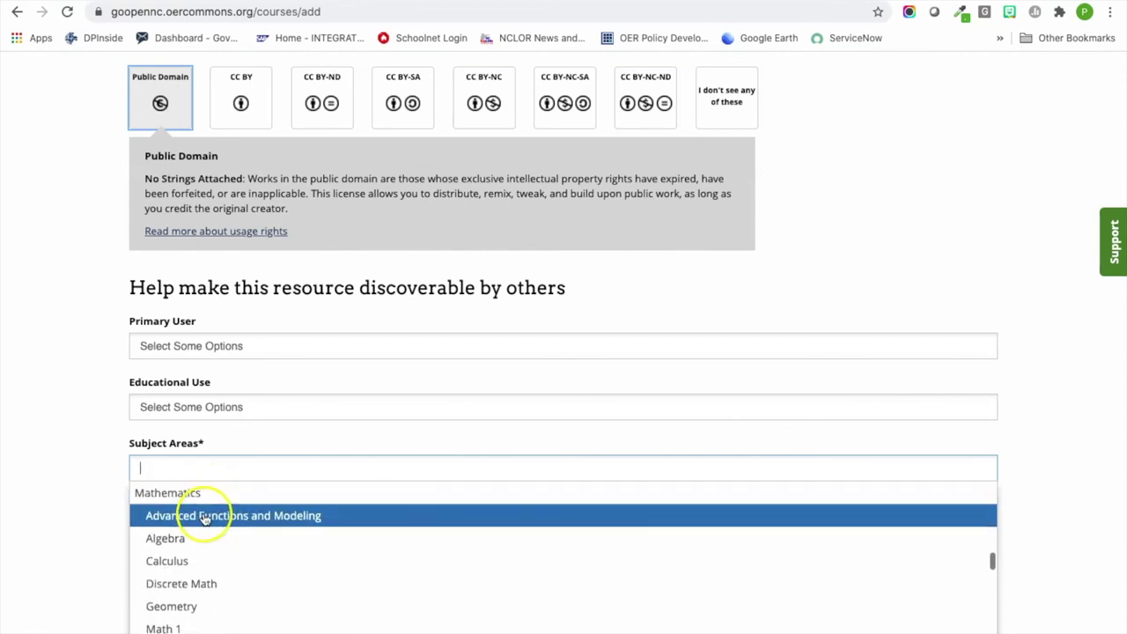
{"action": "left_click", "coordinate": [208, 535]}
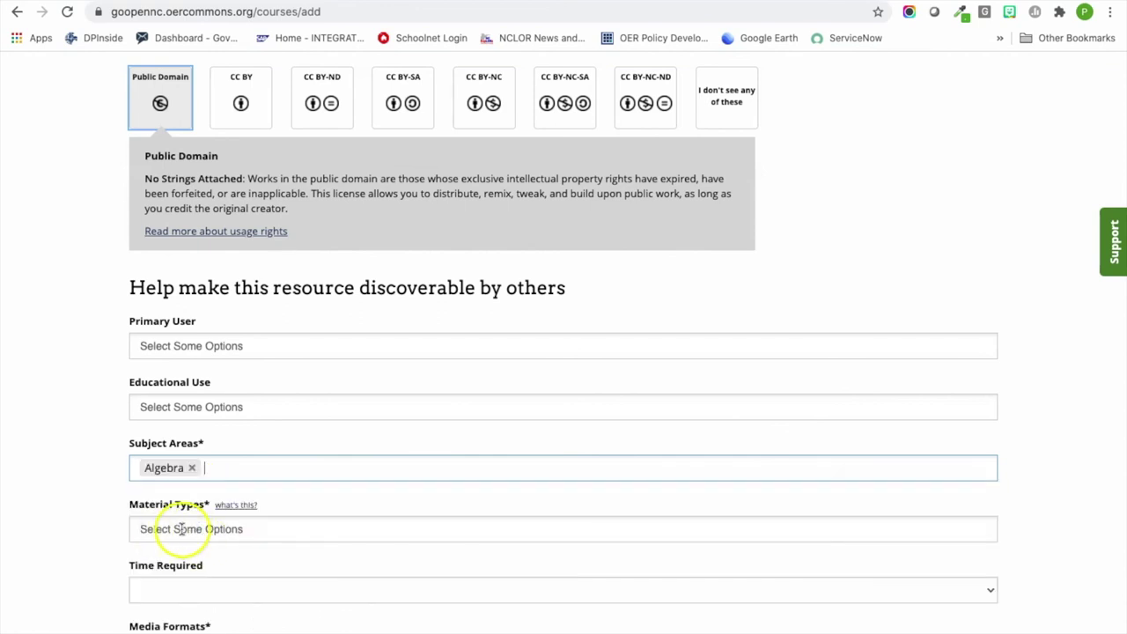
- Set the material type to Lesson
{"action": "left_click", "coordinate": [189, 531]}
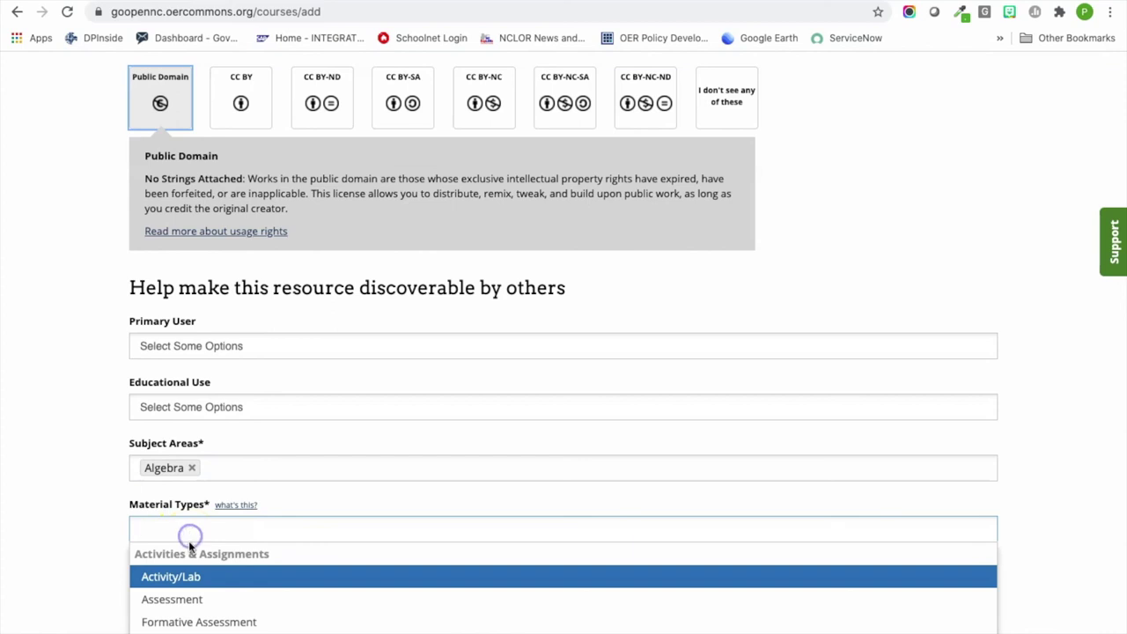
{"action": "scroll", "coordinate": [204, 598], "scroll_direction": "down", "scroll_amount": 10}
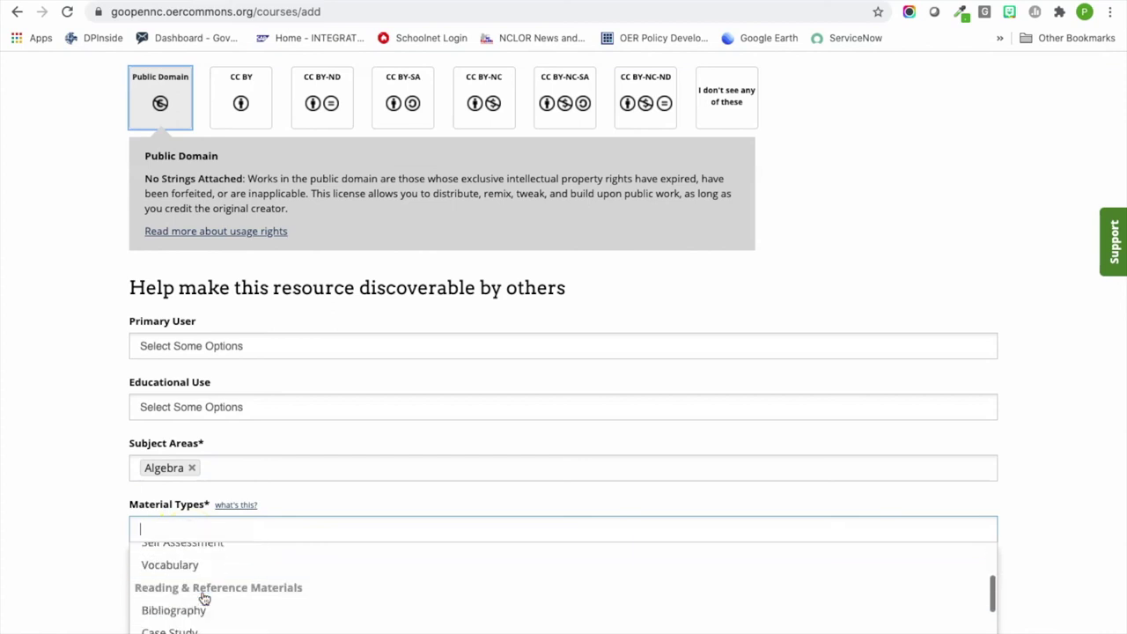
{"action": "scroll", "coordinate": [204, 599], "scroll_direction": "down", "scroll_amount": 5}
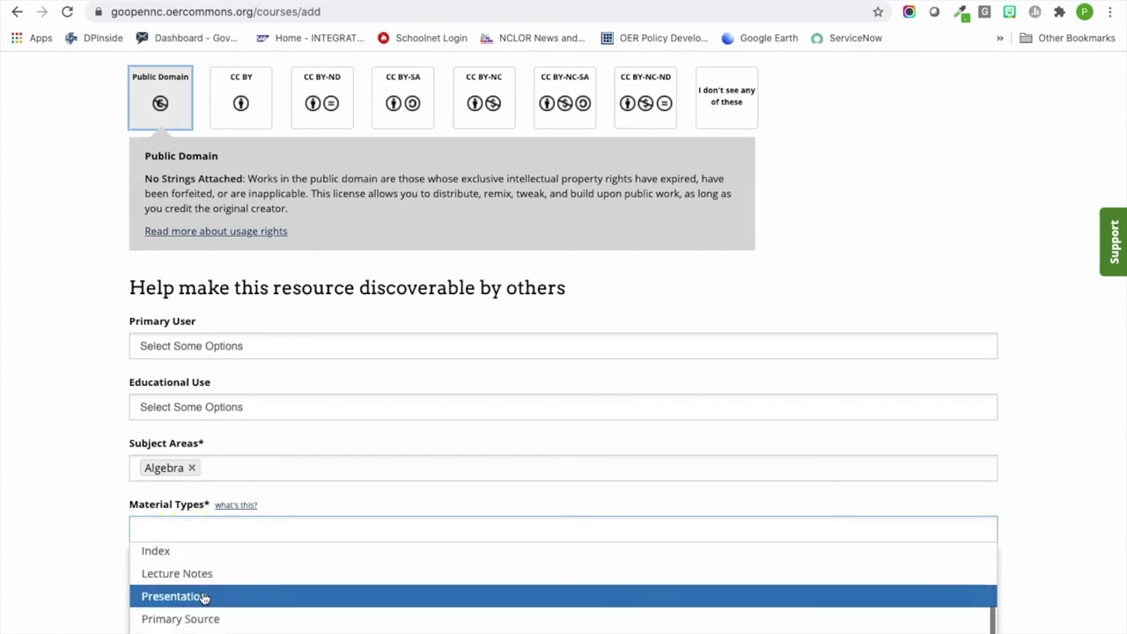
{"action": "scroll", "coordinate": [203, 599], "scroll_direction": "down", "scroll_amount": 2}
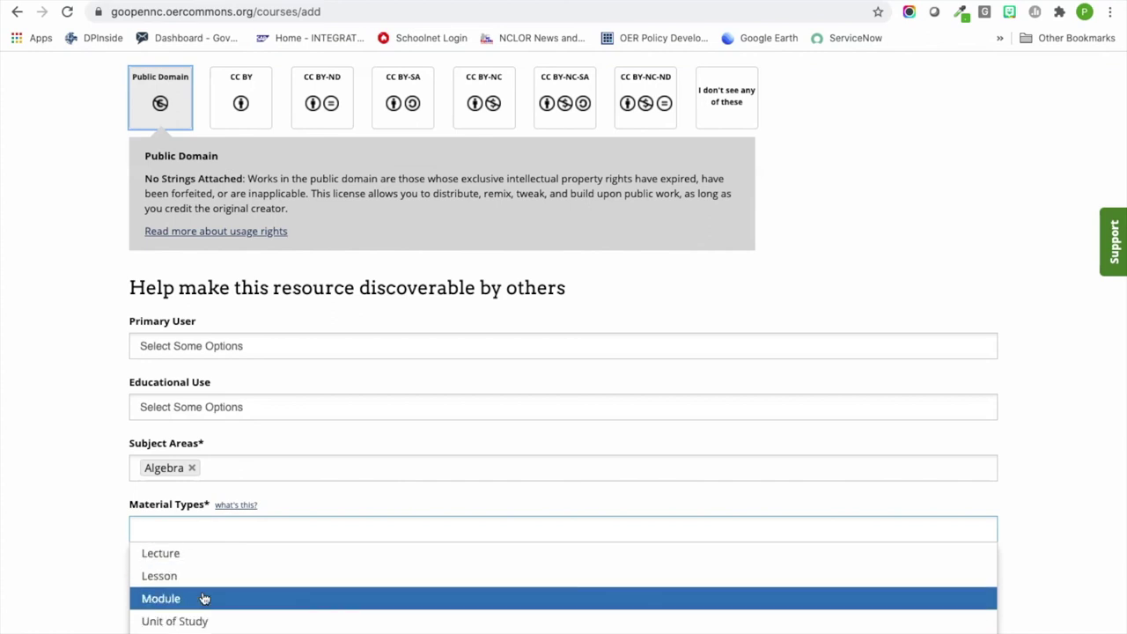
{"action": "left_click", "coordinate": [202, 584]}
{"action": "left_click", "coordinate": [86, 549]}
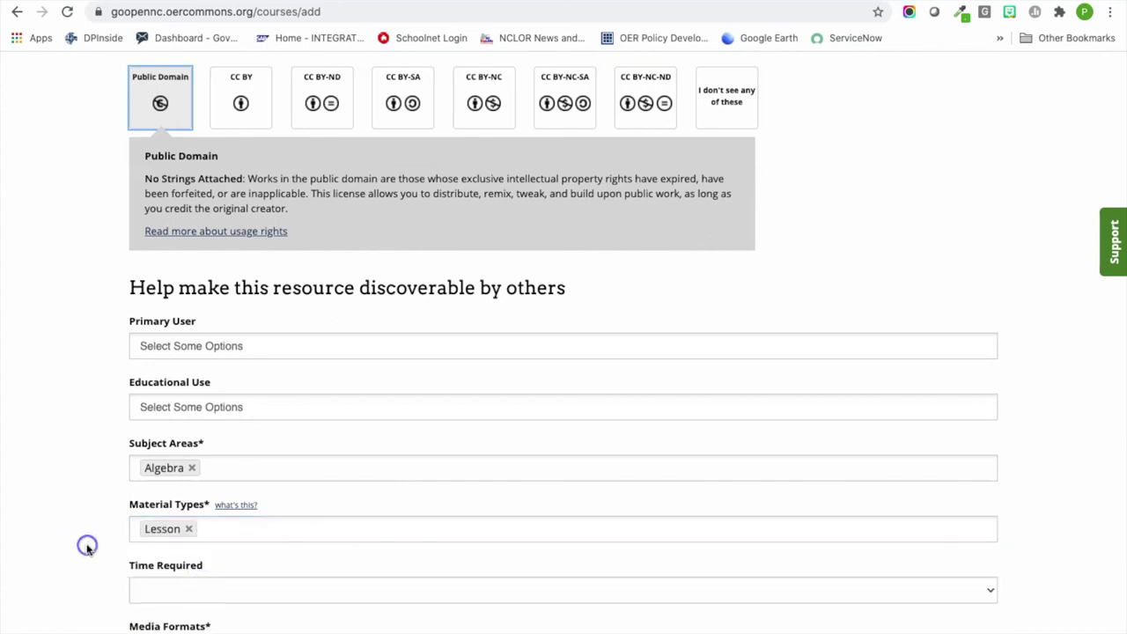
- Set the media format to Downloadable docs, removing the accidentally added Audio tag
{"action": "scroll", "coordinate": [86, 542], "scroll_direction": "down", "scroll_amount": 2}
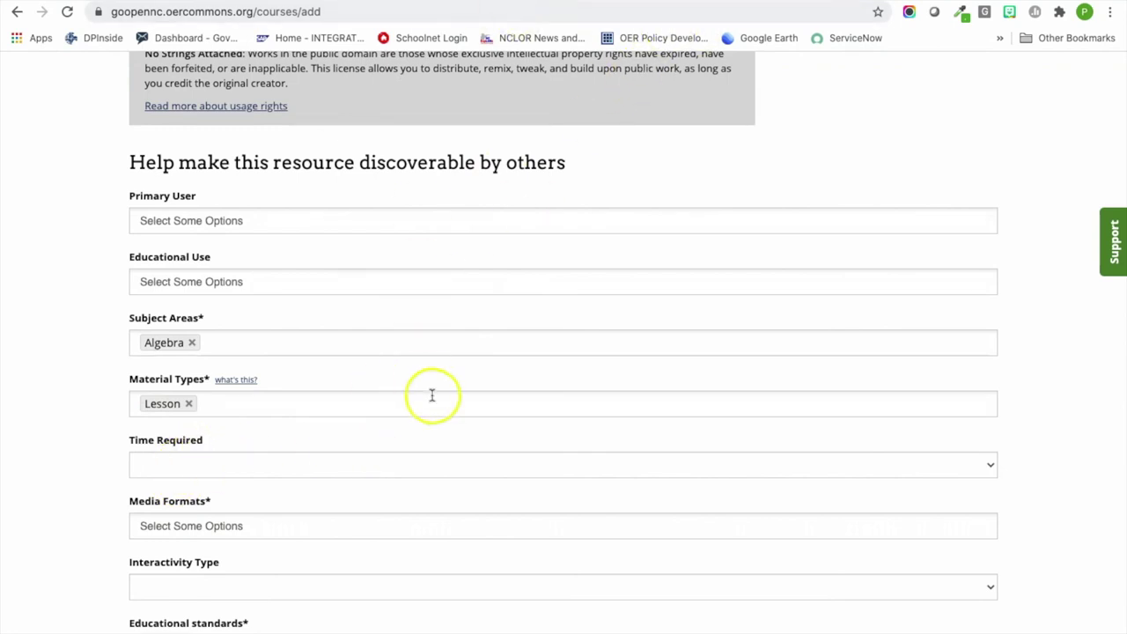
{"action": "left_click", "coordinate": [451, 538]}
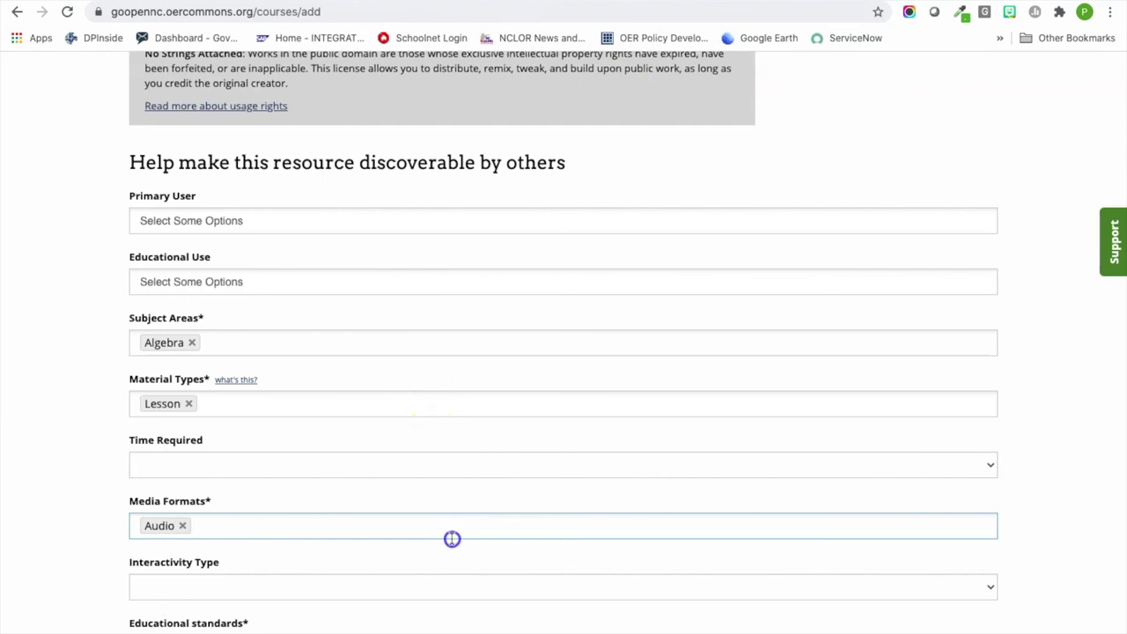
{"action": "left_click", "coordinate": [451, 537]}
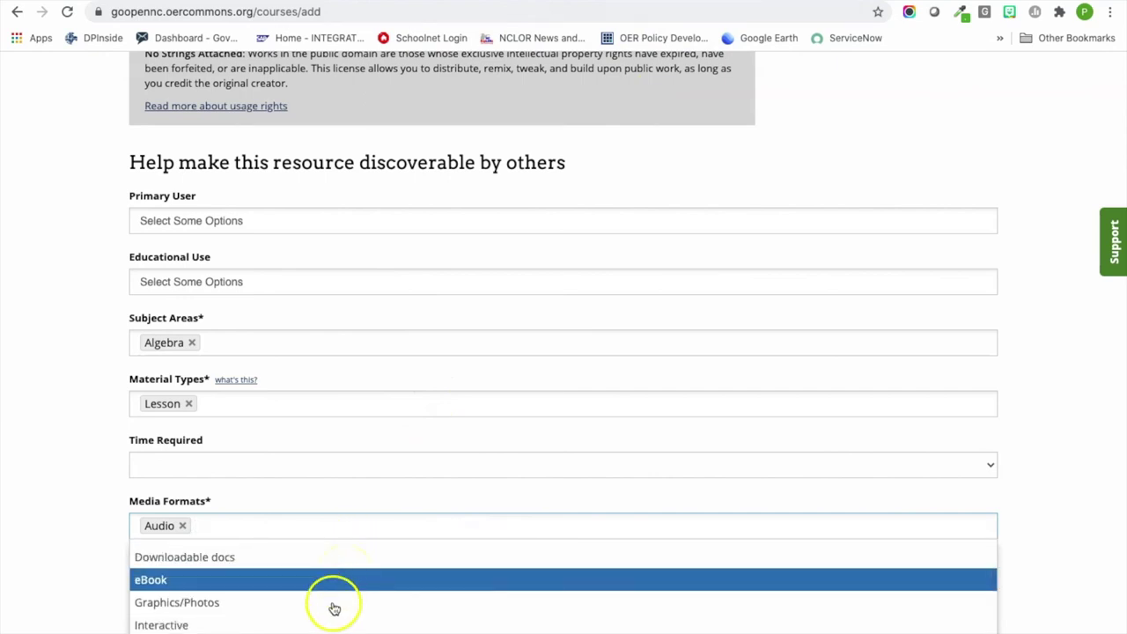
{"action": "scroll", "coordinate": [89, 546], "scroll_direction": "down", "scroll_amount": 1}
{"action": "scroll", "coordinate": [89, 546], "scroll_direction": "down", "scroll_amount": 2}
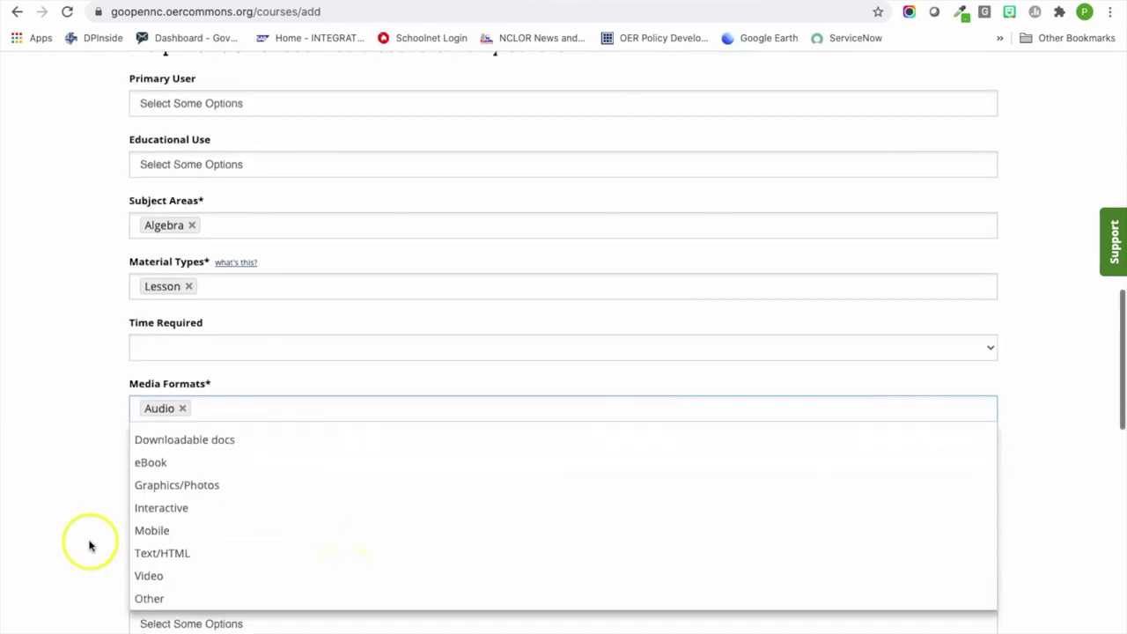
{"action": "left_click", "coordinate": [220, 441]}
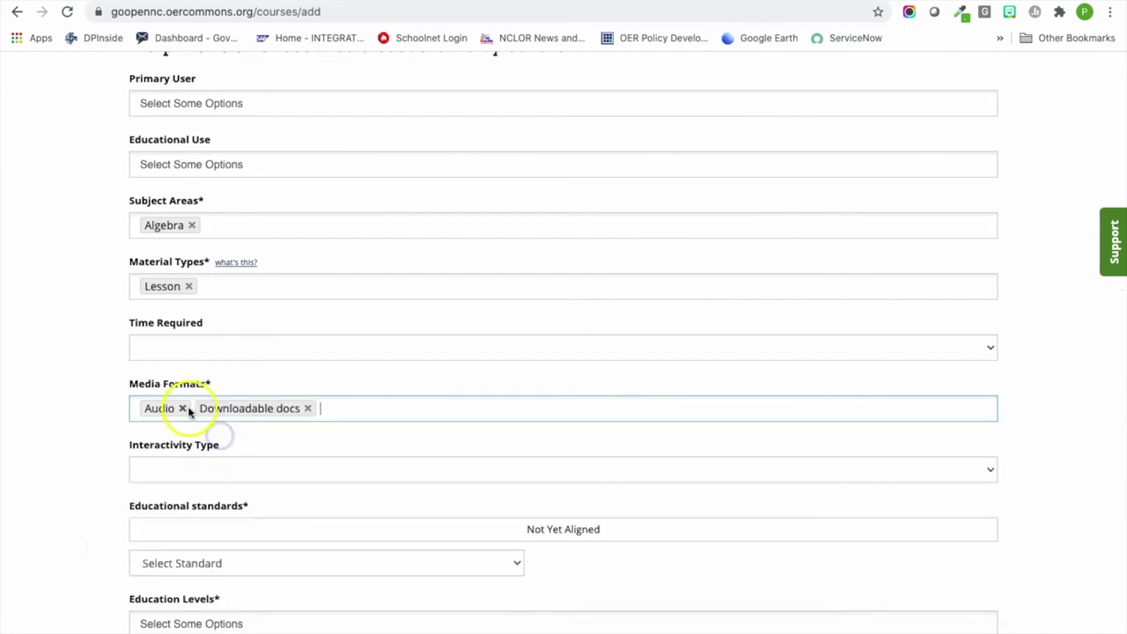
{"action": "left_click", "coordinate": [183, 407]}
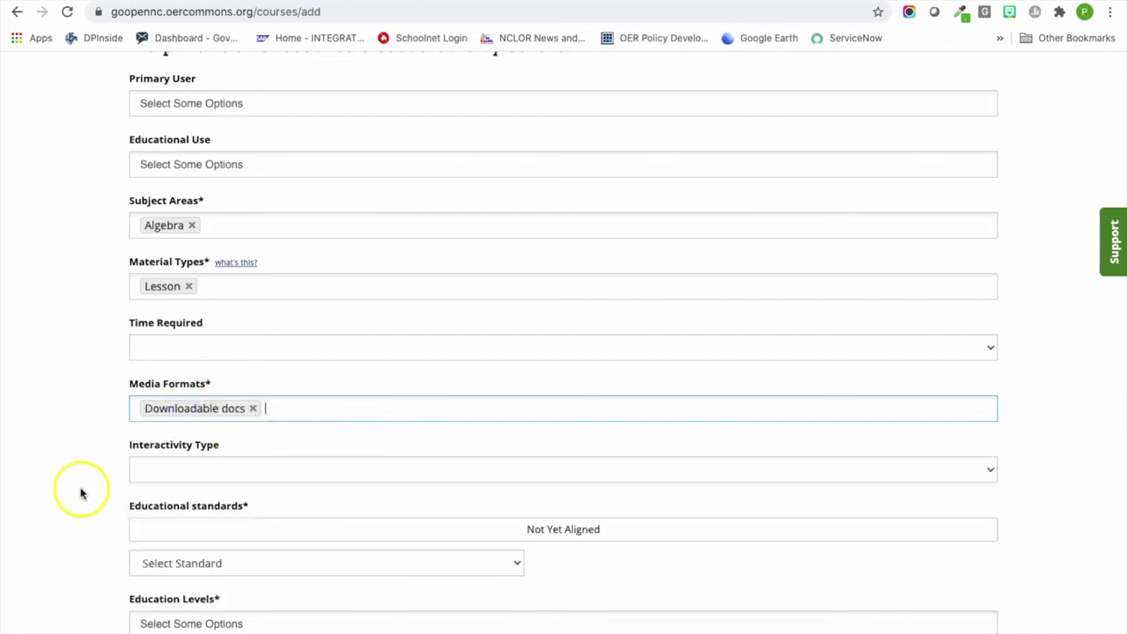
{"action": "scroll", "coordinate": [214, 534], "scroll_direction": "down", "scroll_amount": 2}
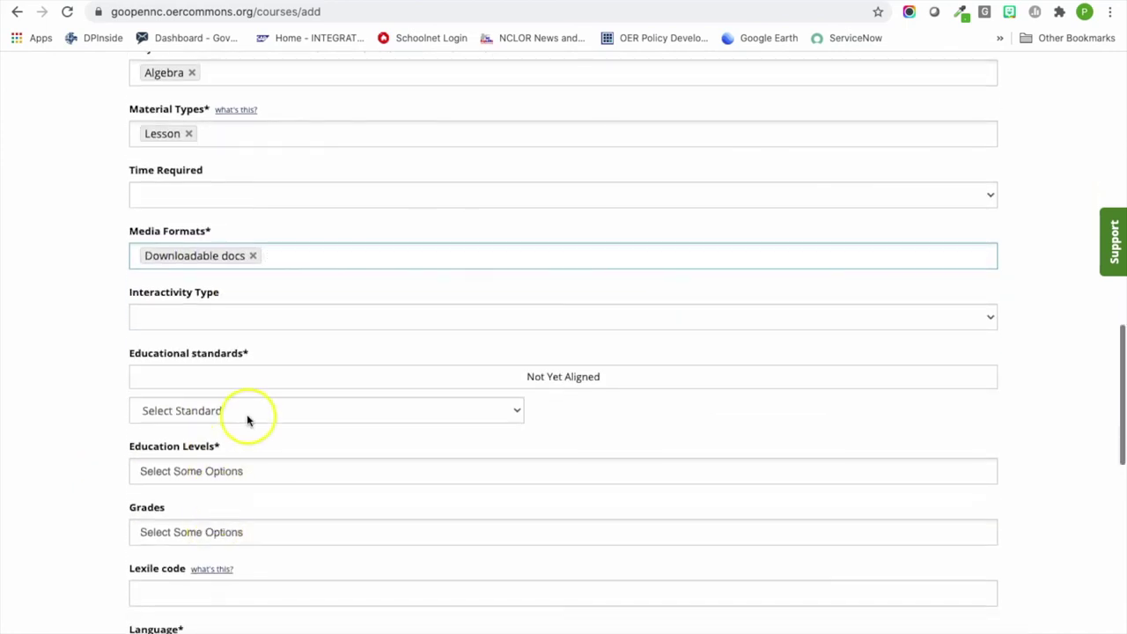
- Choose North Carolina Math Standards, Grades 9-12, and Math 1 Algebra for the alignment
{"action": "left_click", "coordinate": [252, 411]}
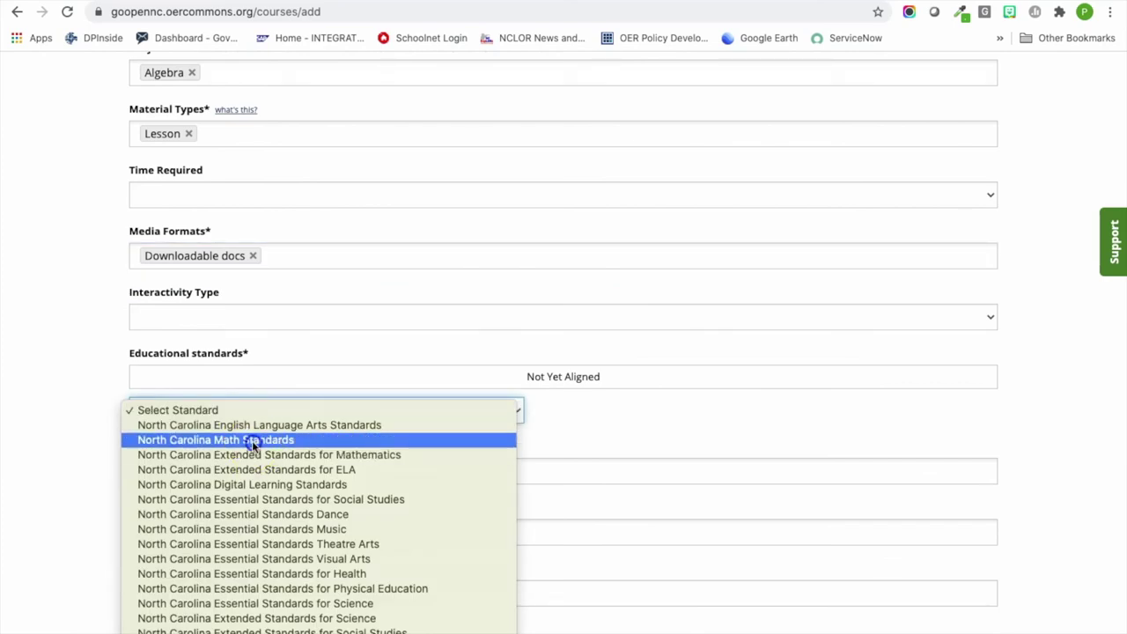
{"action": "left_click", "coordinate": [252, 440]}
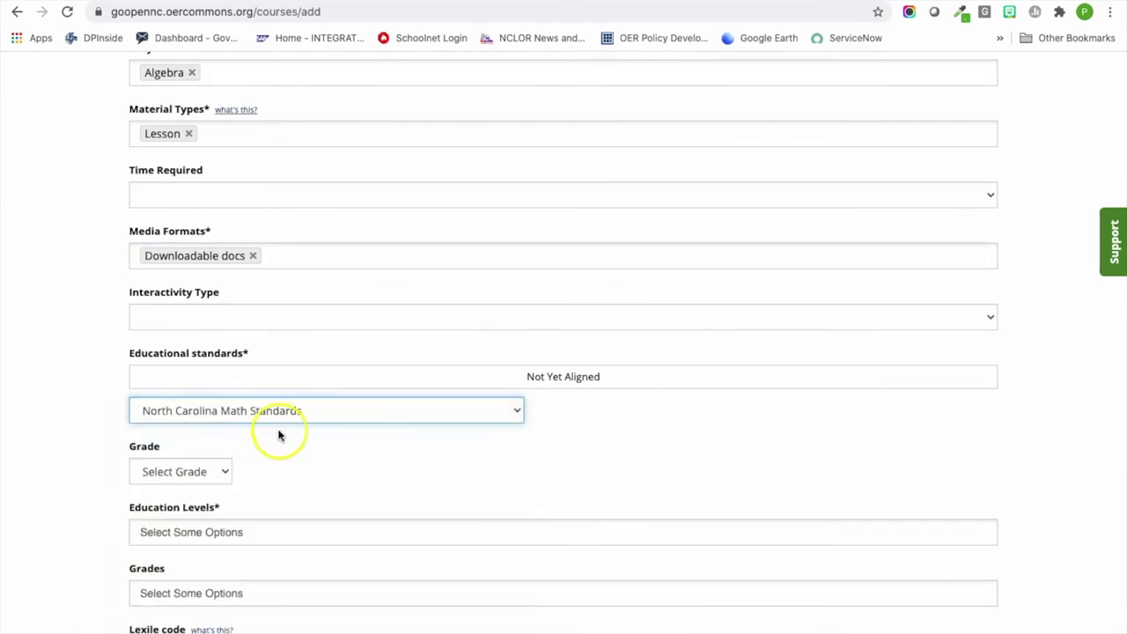
{"action": "left_click", "coordinate": [208, 472]}
{"action": "left_click", "coordinate": [203, 620]}
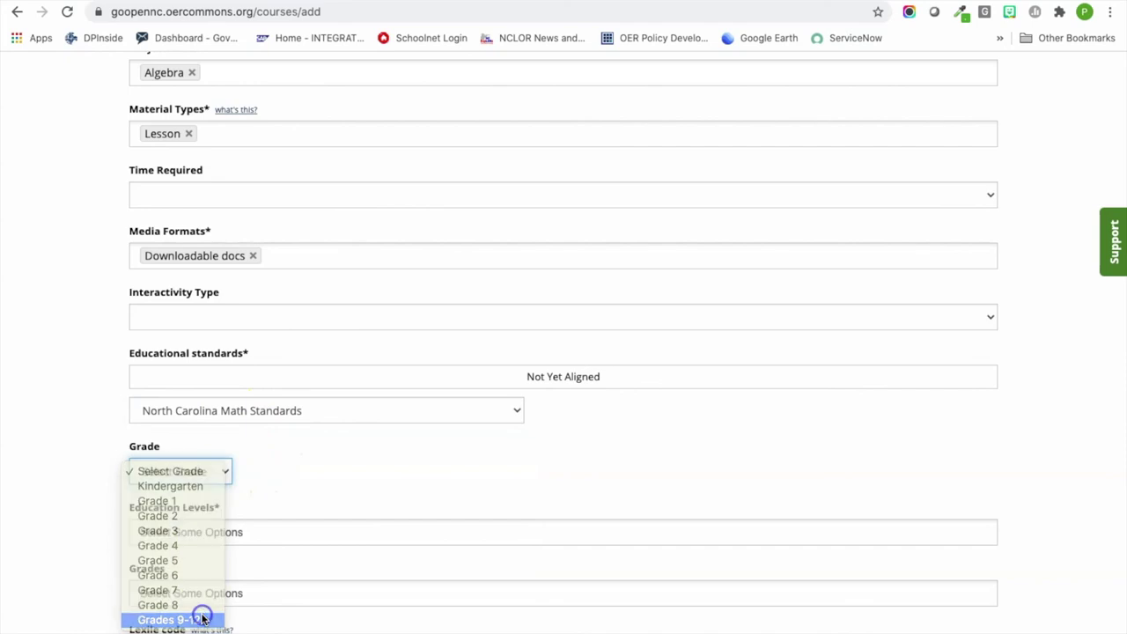
{"action": "left_click", "coordinate": [246, 532]}
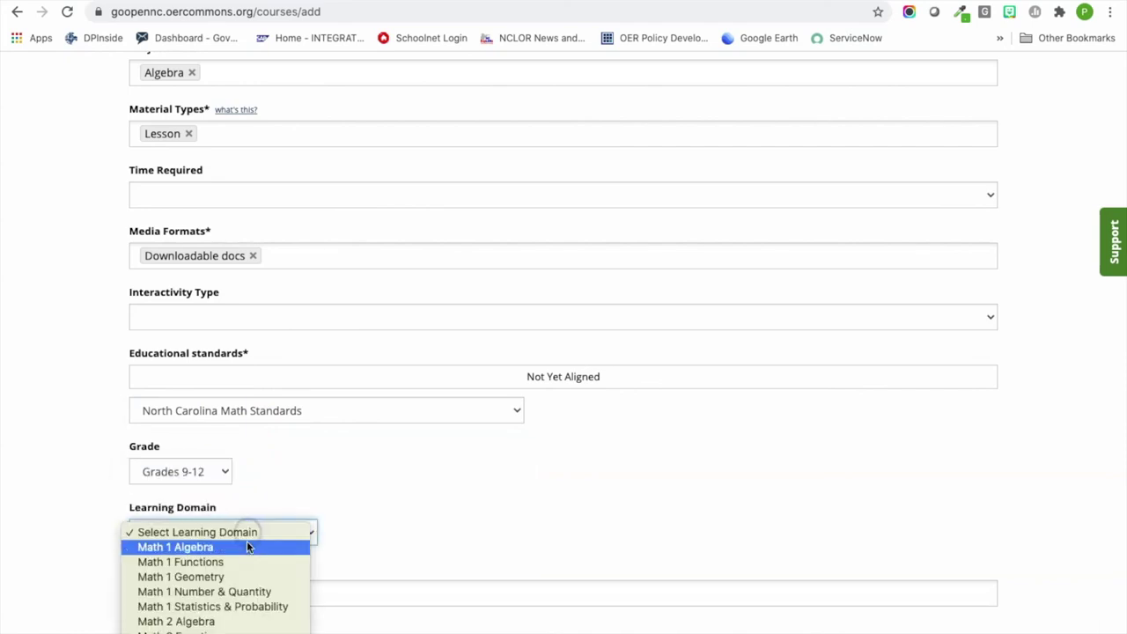
{"action": "left_click", "coordinate": [247, 545]}
{"action": "scroll", "coordinate": [332, 571], "scroll_direction": "down", "scroll_amount": 3}
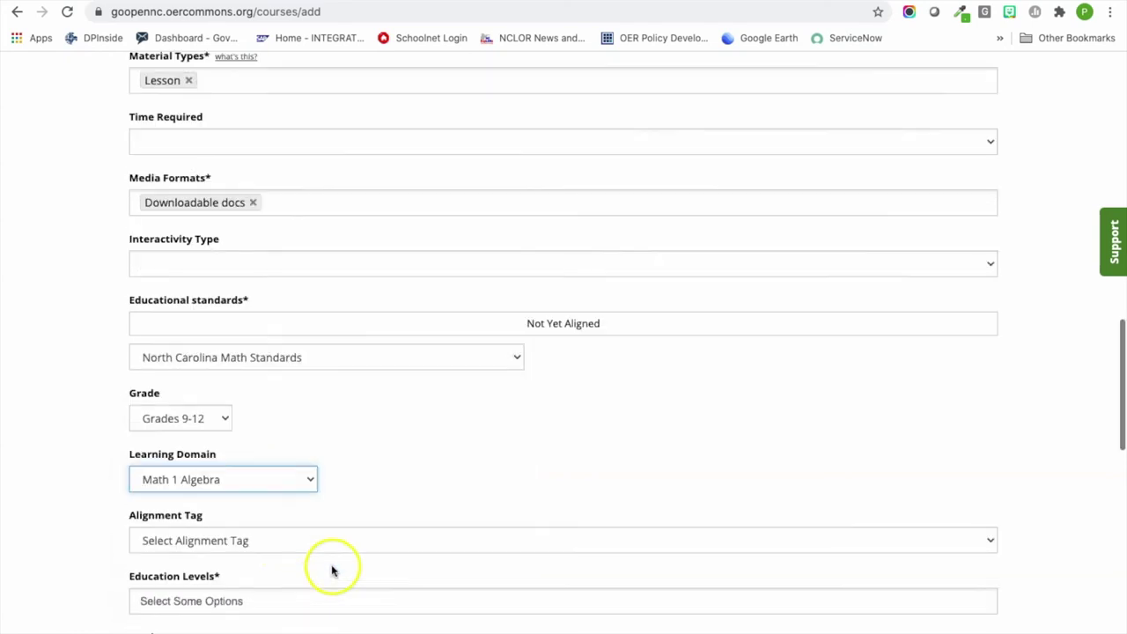
{"action": "left_click", "coordinate": [339, 445]}
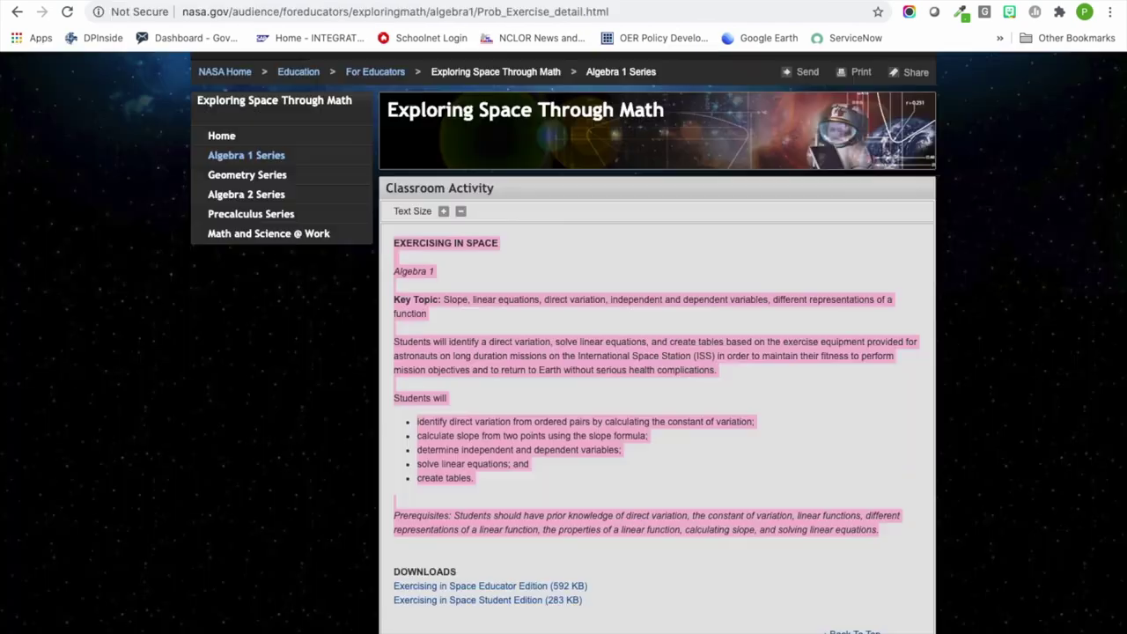
- Review the NASA Exercising in Space activity page, then return to the resource form
{"action": "left_click", "coordinate": [569, 386]}
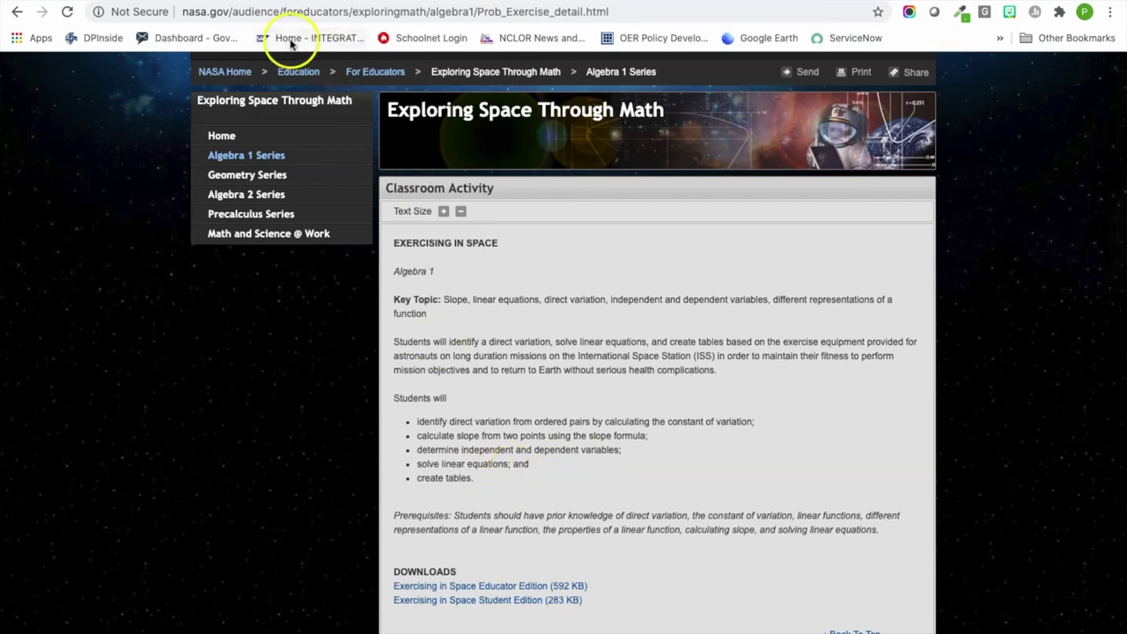
{"action": "left_click", "coordinate": [77, 3]}
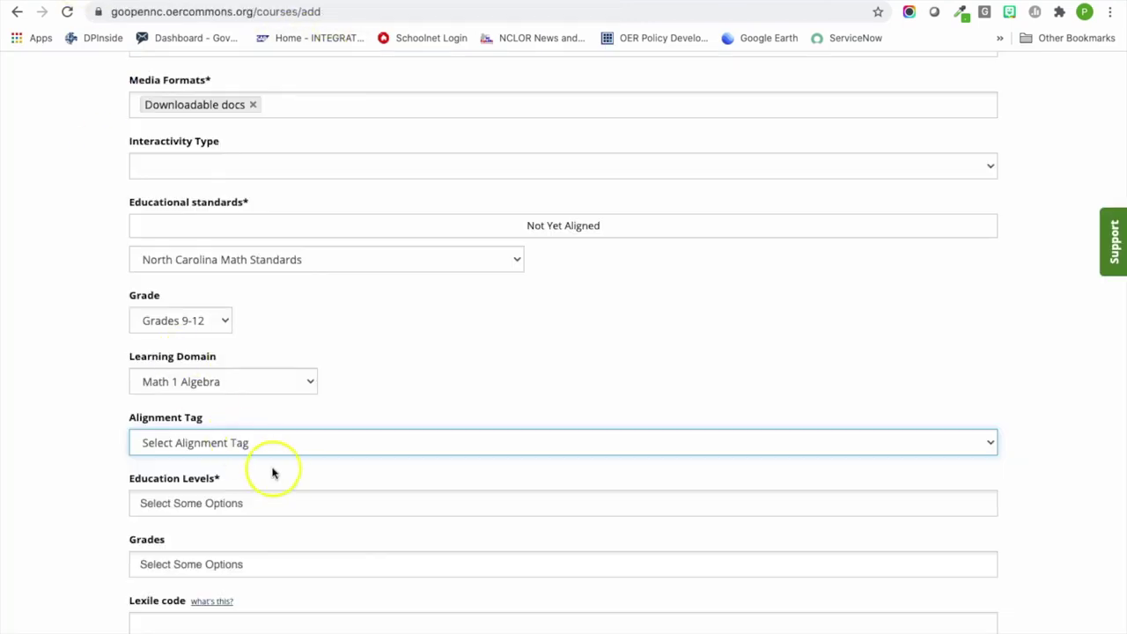
- Add NC.M1.A-REI.3 (solve linear equations and inequalities in one variable) as an alignment tag
{"action": "left_click", "coordinate": [322, 443]}
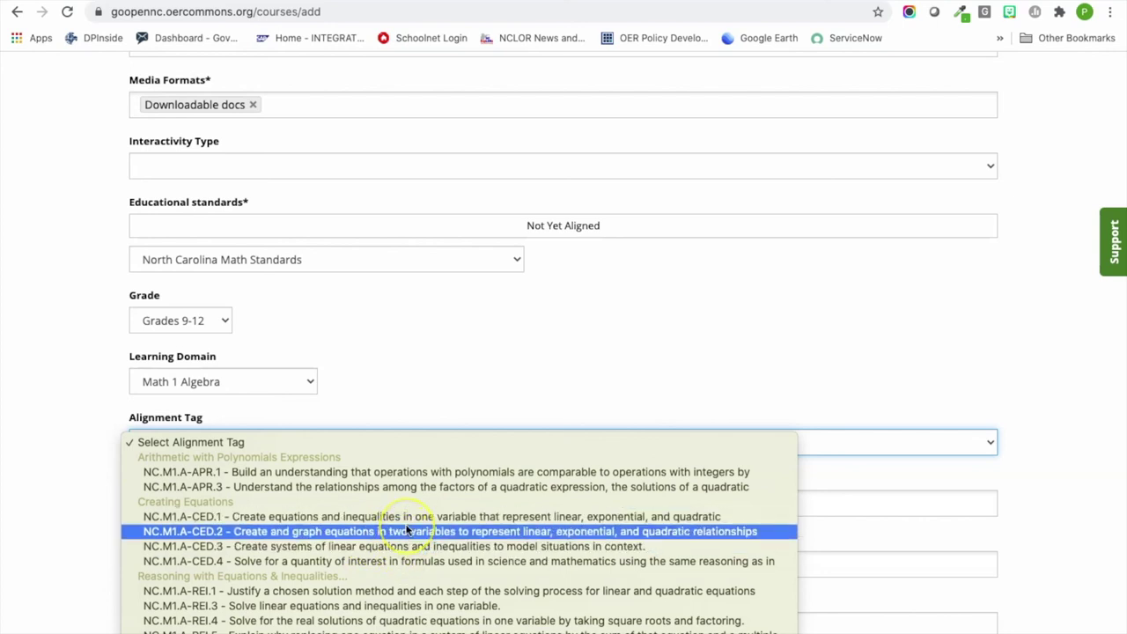
{"action": "scroll", "coordinate": [407, 531], "scroll_direction": "down", "scroll_amount": 2}
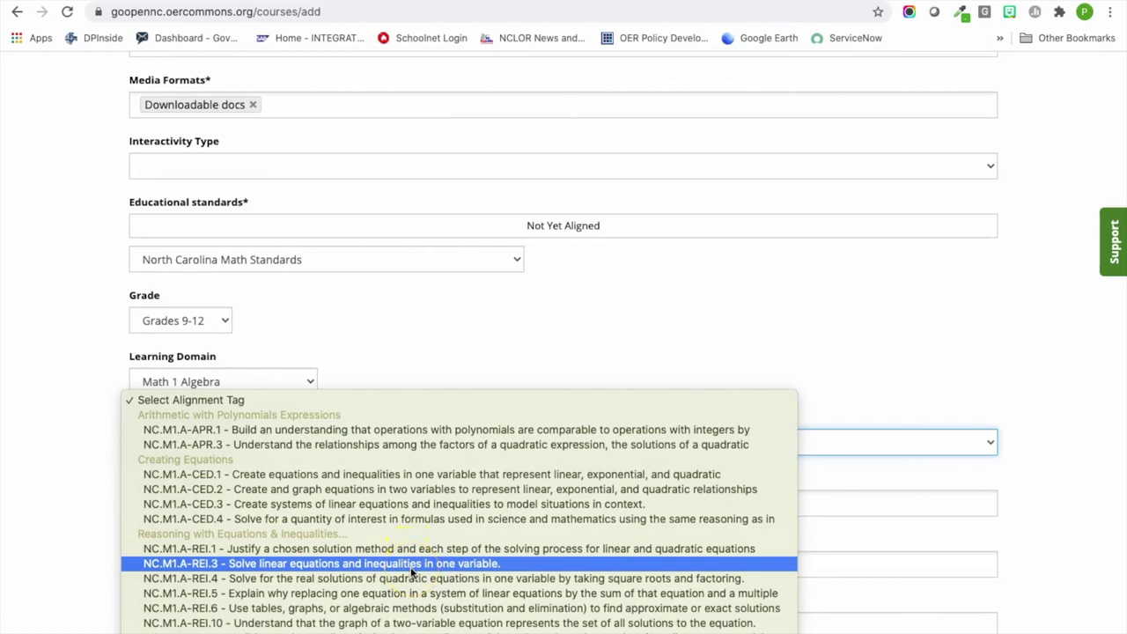
{"action": "left_click", "coordinate": [410, 565]}
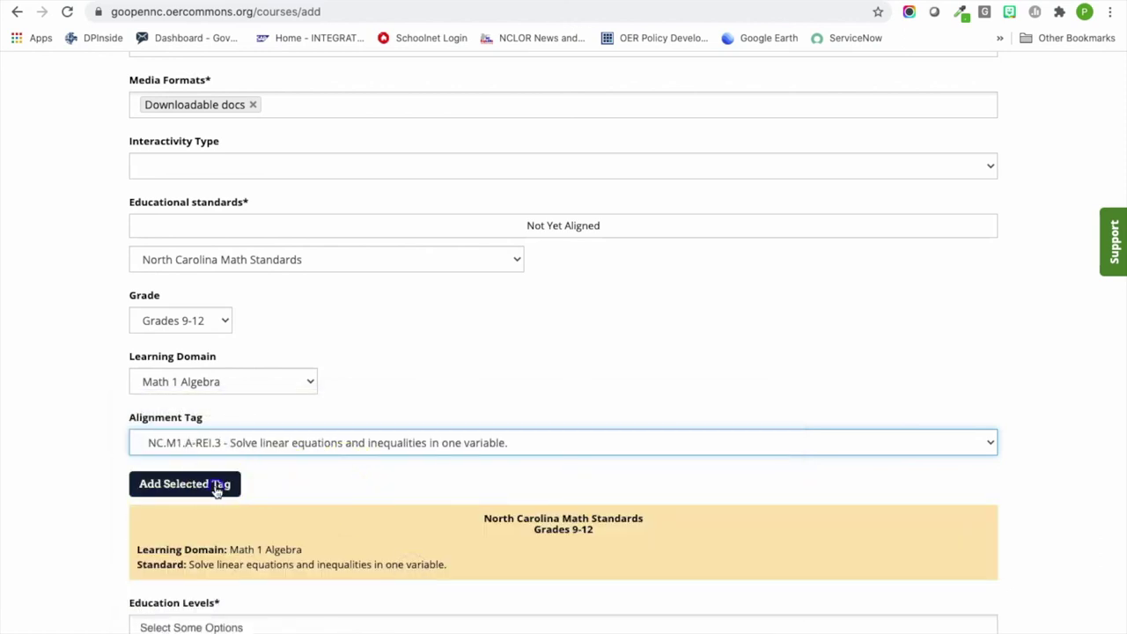
{"action": "left_click", "coordinate": [217, 490]}
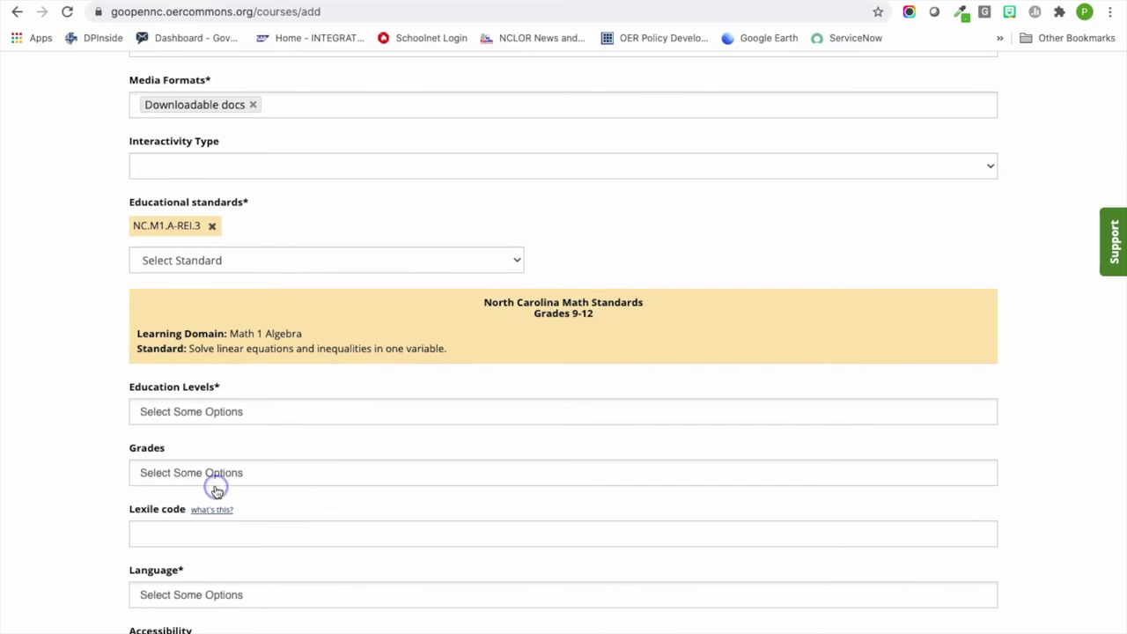
- Reselect North Carolina Math Standards, Grades 9-12, Math 1 Algebra for a second alignment
{"action": "left_click", "coordinate": [292, 266]}
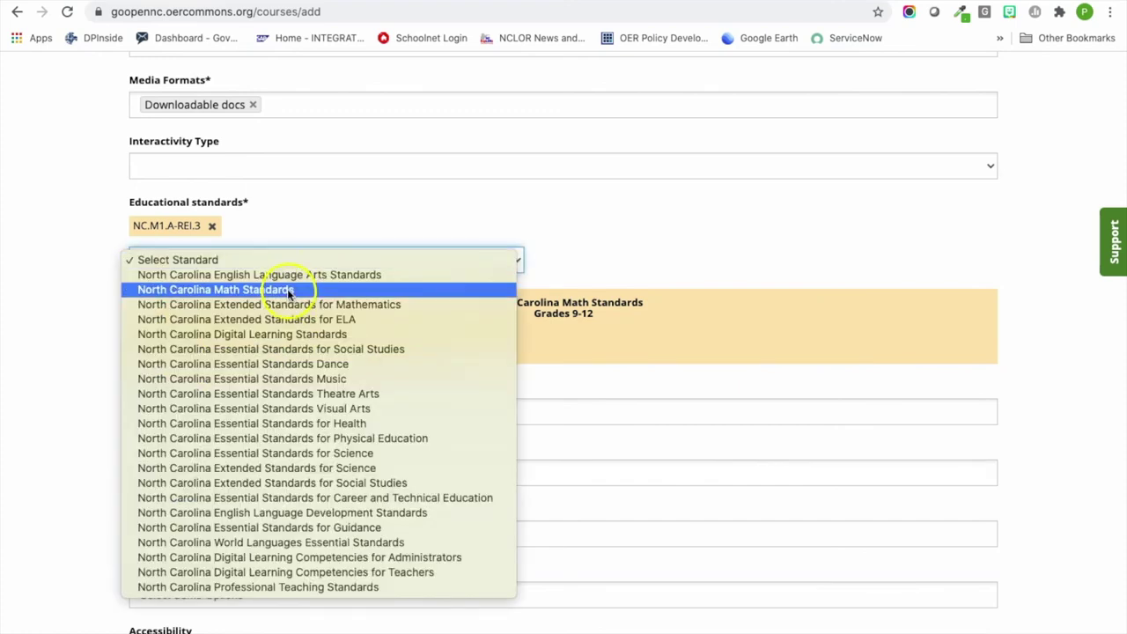
{"action": "left_click", "coordinate": [287, 291]}
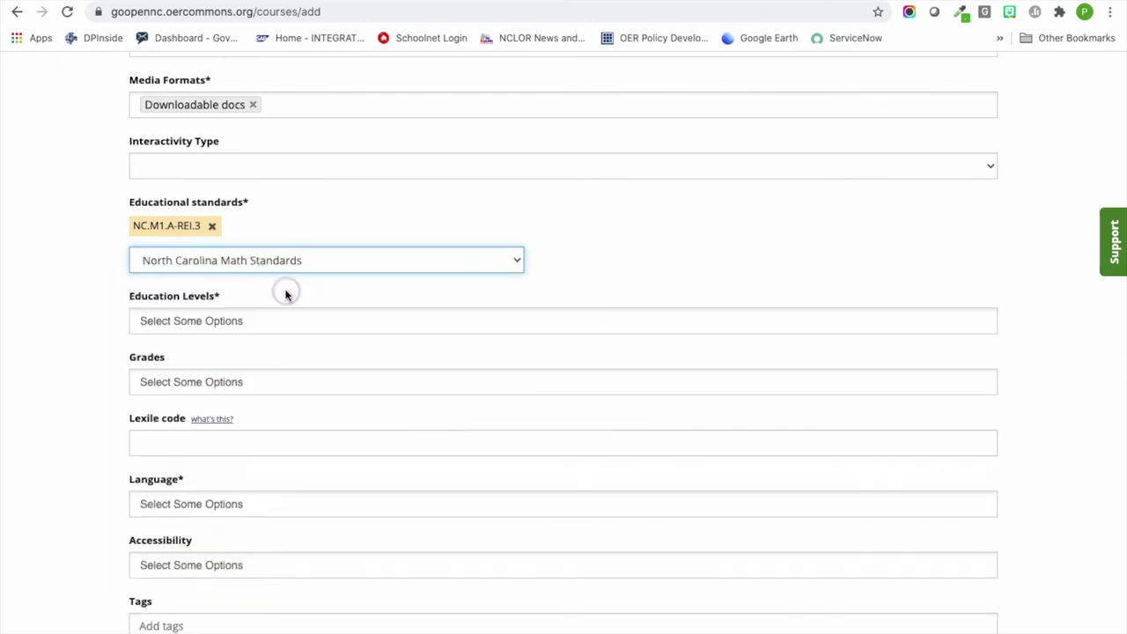
{"action": "left_click", "coordinate": [216, 322]}
{"action": "left_click", "coordinate": [201, 470]}
{"action": "left_click", "coordinate": [227, 385]}
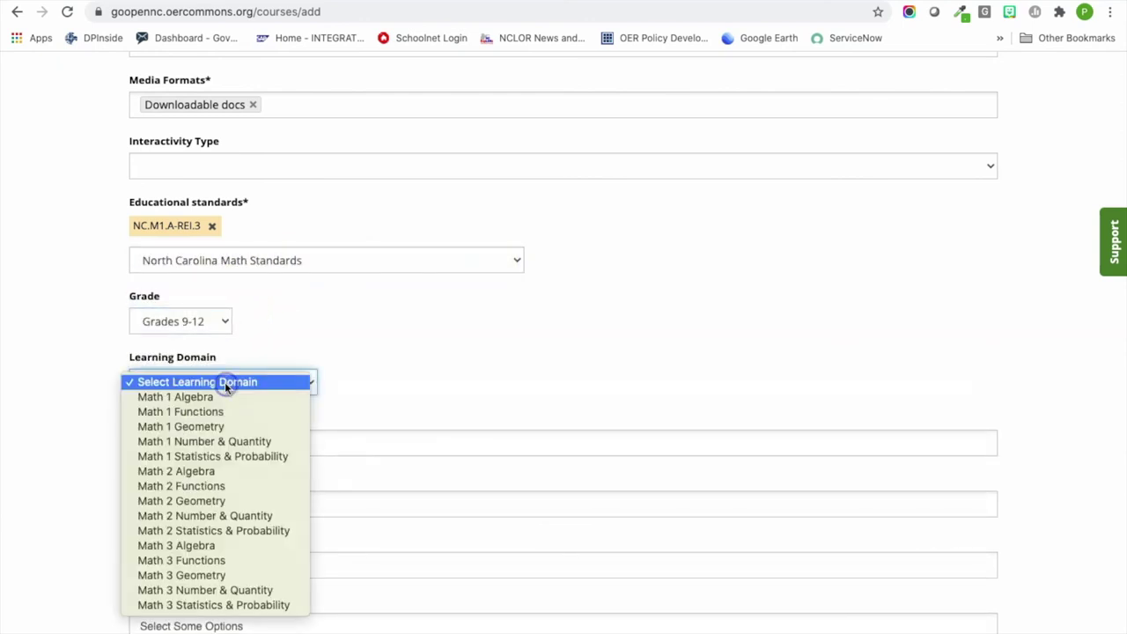
{"action": "left_click", "coordinate": [223, 396]}
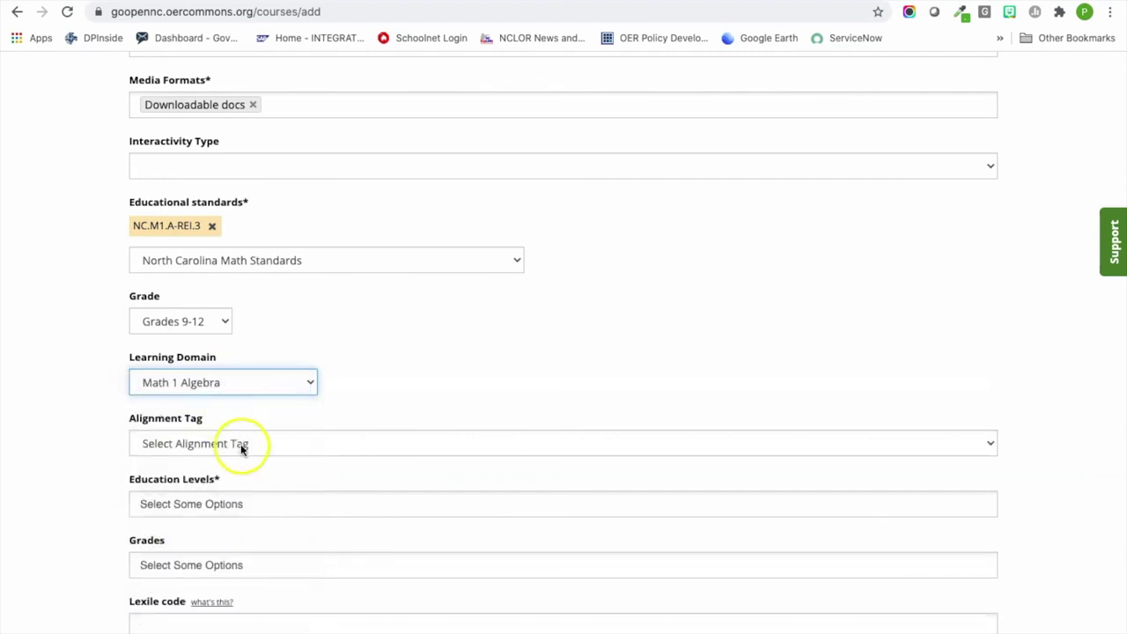
- Find NC.M1.A-CED.2 among the alignment tags and add it
{"action": "left_click", "coordinate": [241, 444]}
{"action": "scroll", "coordinate": [286, 533], "scroll_direction": "down", "scroll_amount": 2}
{"action": "scroll", "coordinate": [286, 533], "scroll_direction": "down", "scroll_amount": 1}
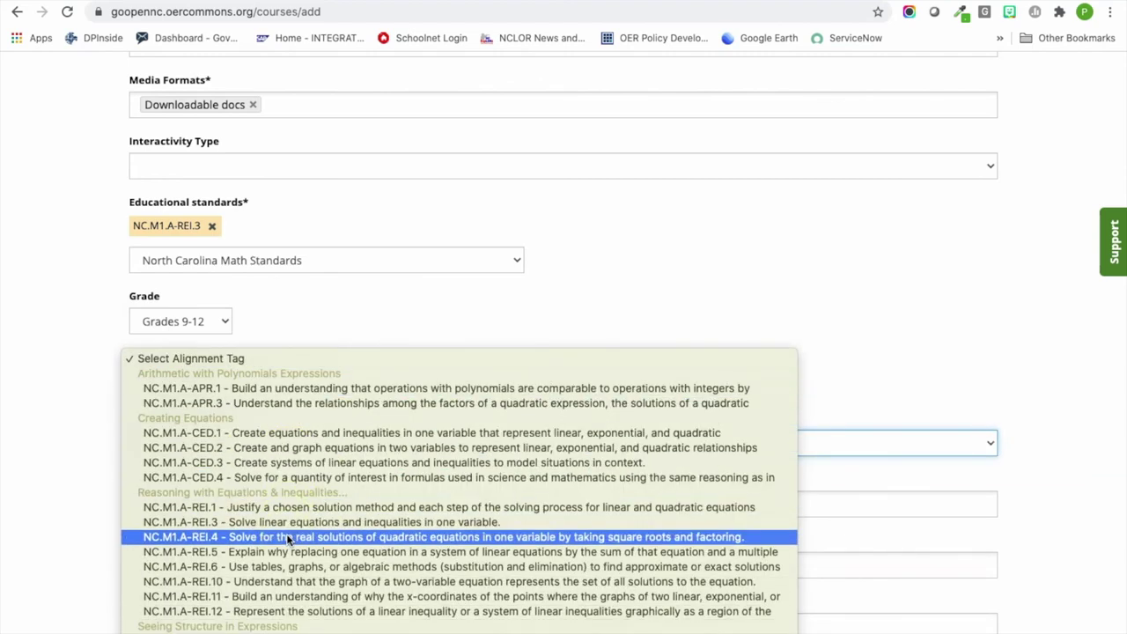
{"action": "scroll", "coordinate": [286, 534], "scroll_direction": "down", "scroll_amount": 2}
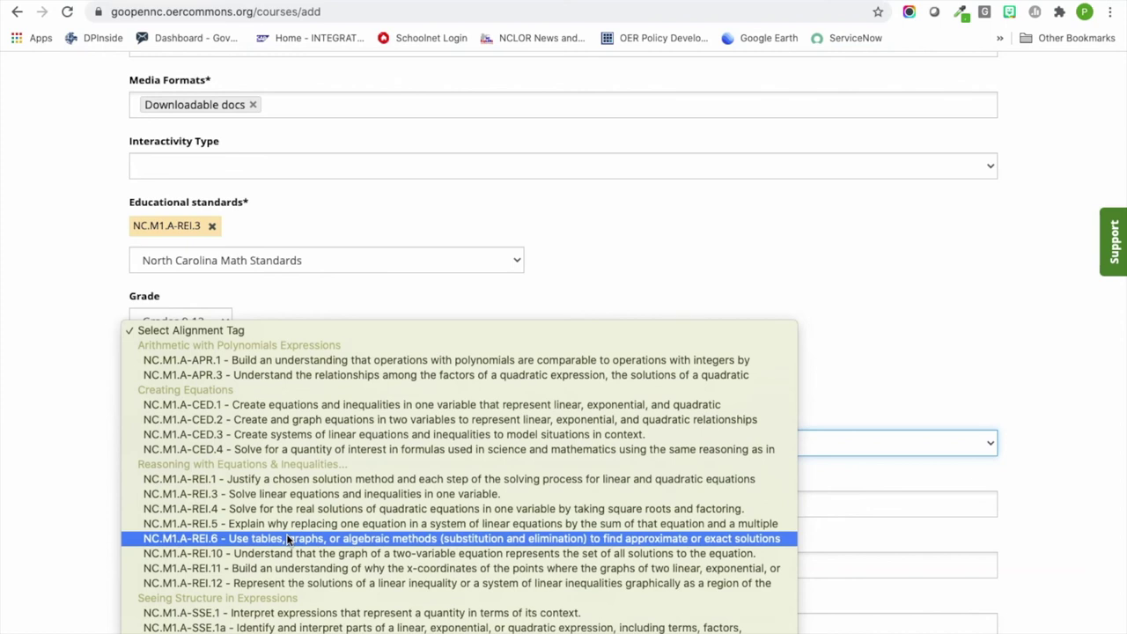
{"action": "scroll", "coordinate": [286, 539], "scroll_direction": "down", "scroll_amount": 1}
{"action": "left_click", "coordinate": [319, 568]}
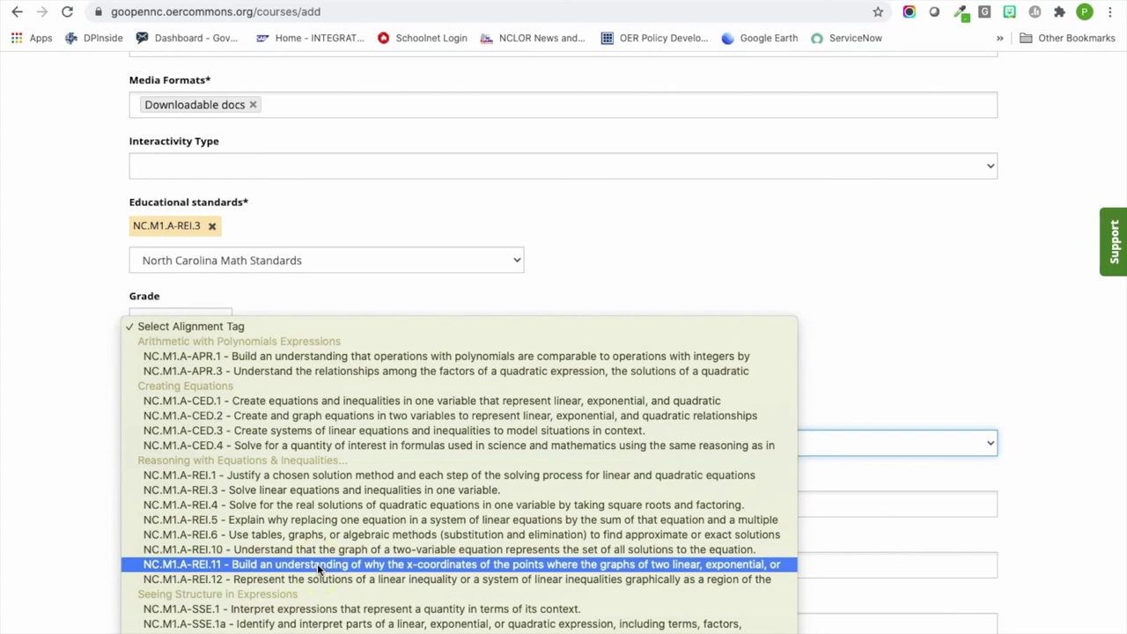
{"action": "left_click_drag", "start_coordinate": [317, 570], "coordinate": [327, 509]}
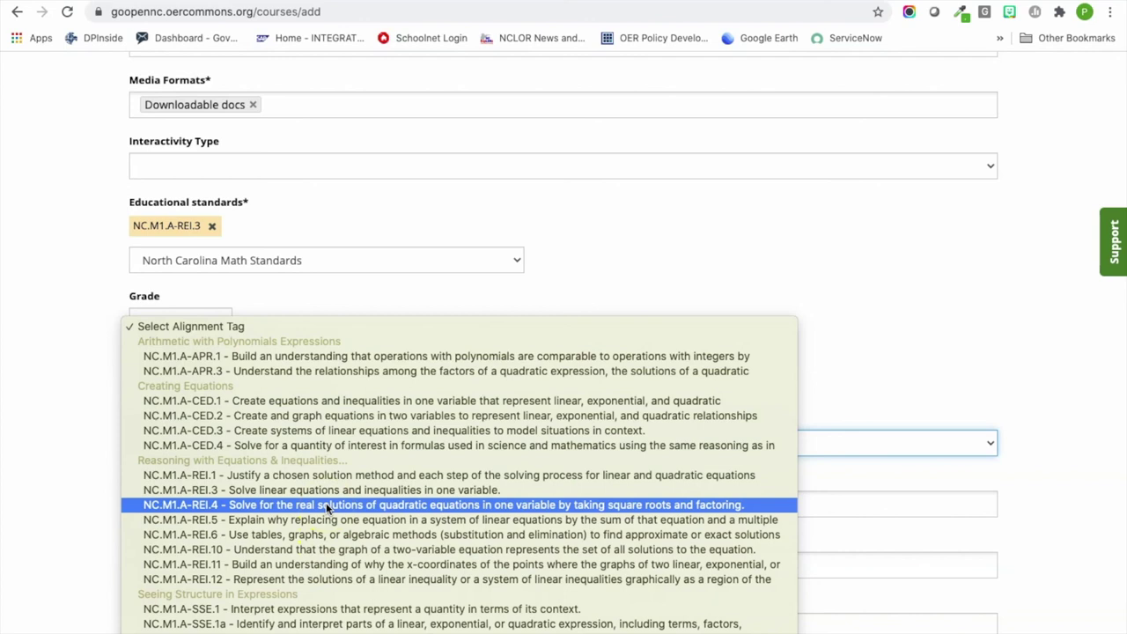
{"action": "left_click_drag", "start_coordinate": [326, 507], "coordinate": [331, 526]}
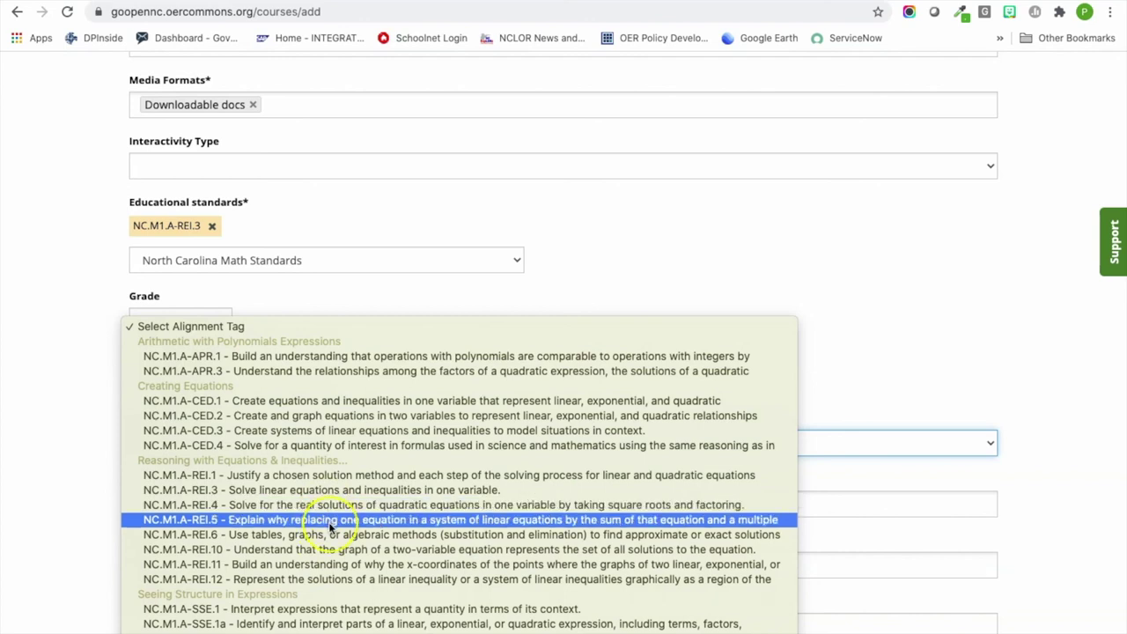
{"action": "left_click", "coordinate": [332, 416]}
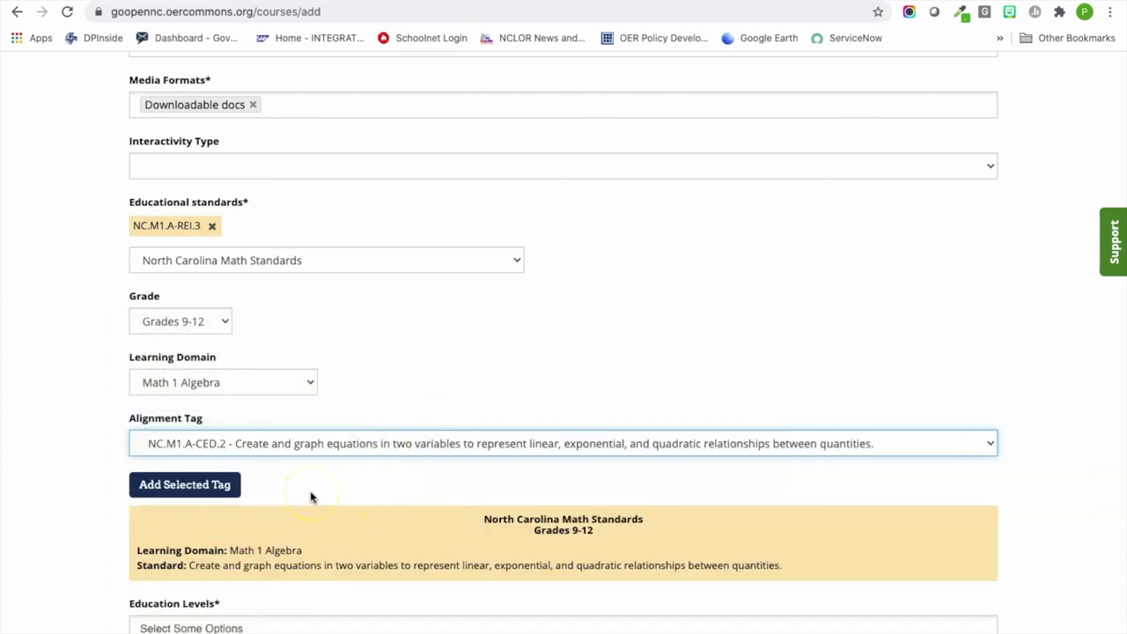
{"action": "scroll", "coordinate": [310, 490], "scroll_direction": "down", "scroll_amount": 1}
{"action": "left_click", "coordinate": [221, 414]}
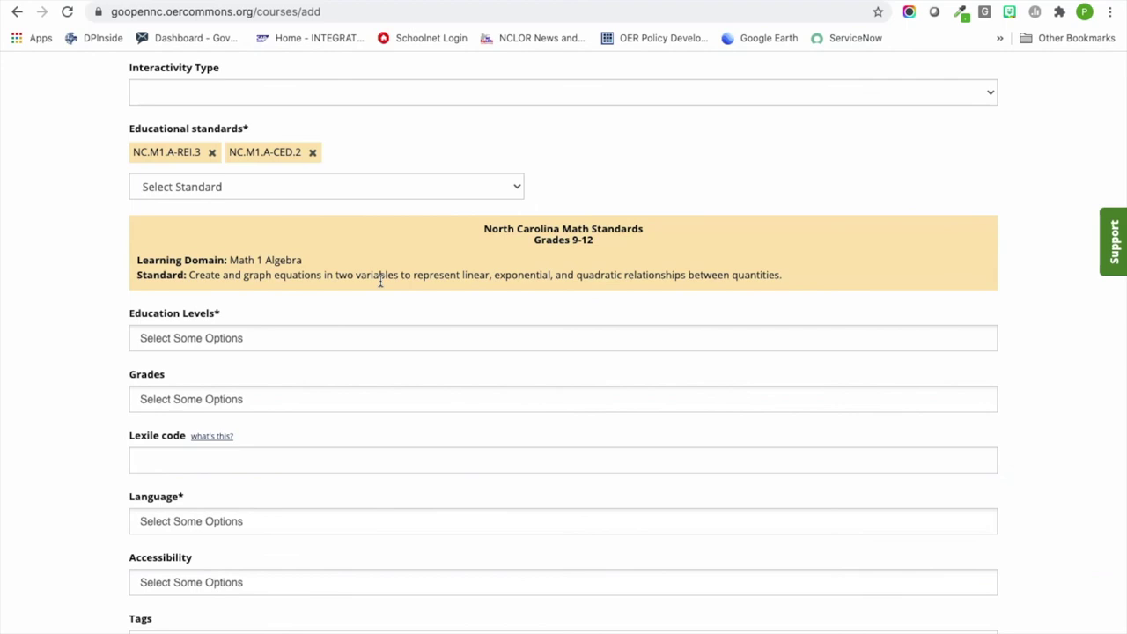
- Choose High School as the education level and add Grade 9 and Grade 10 as grades
{"action": "left_click", "coordinate": [384, 233]}
{"action": "left_click", "coordinate": [326, 338]}
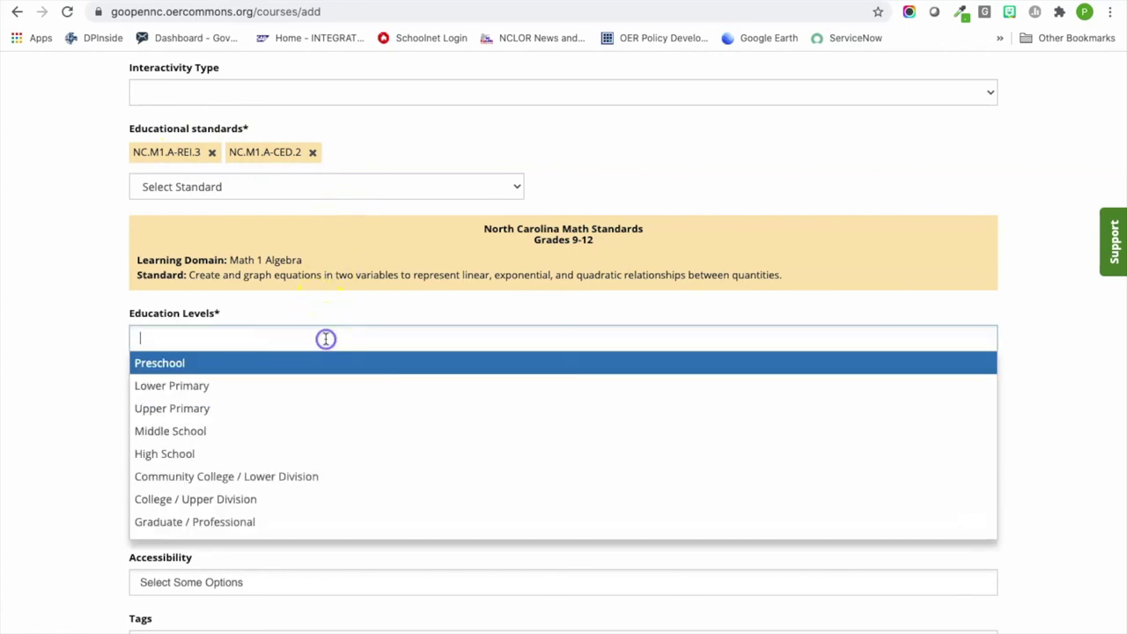
{"action": "left_click", "coordinate": [310, 453]}
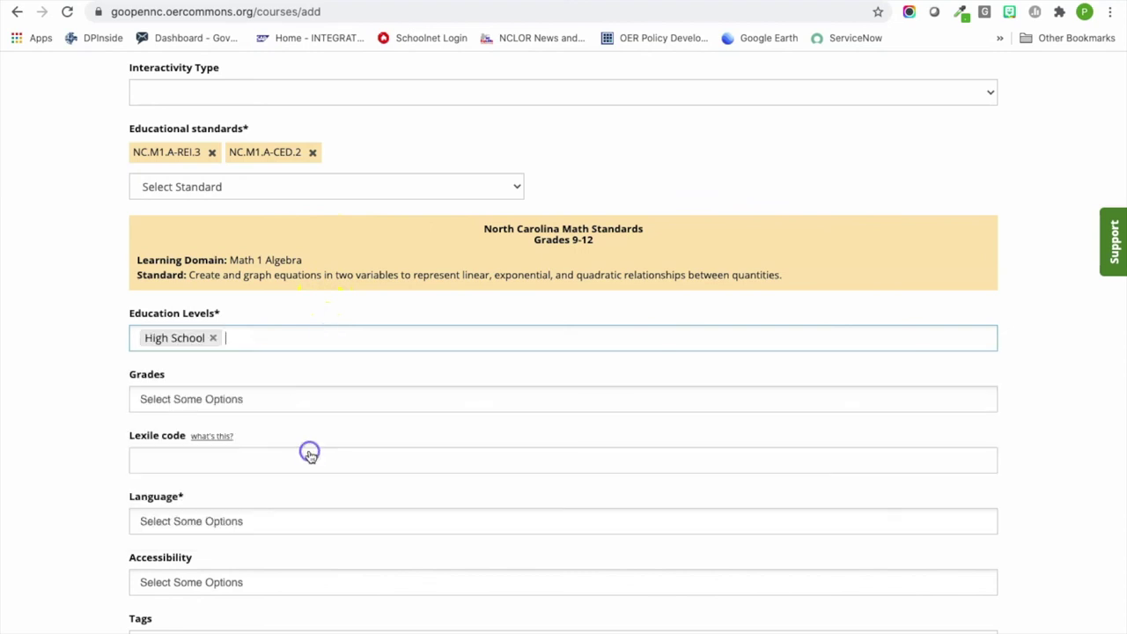
{"action": "left_click", "coordinate": [362, 396]}
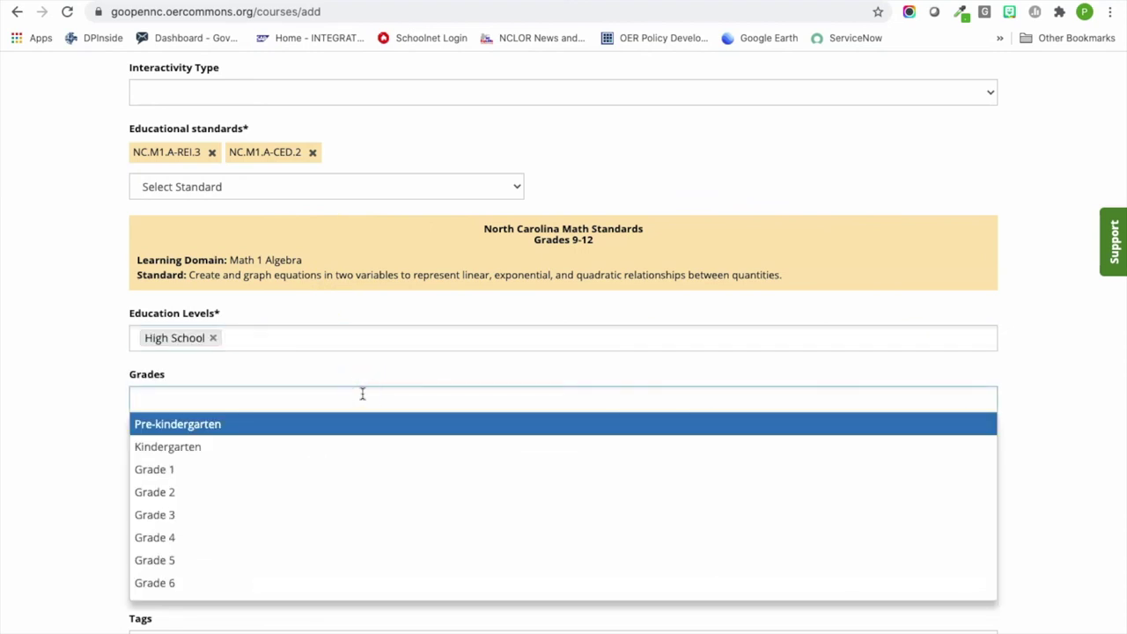
{"action": "type", "text": "9"}
{"action": "left_click", "coordinate": [335, 421]}
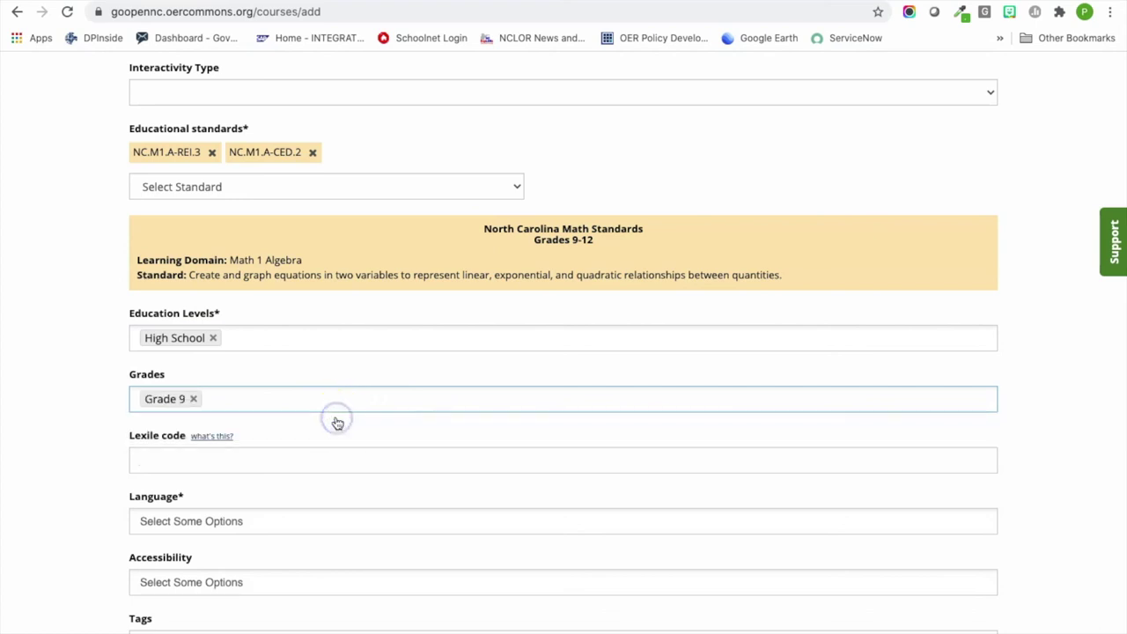
{"action": "type", "text": "10"}
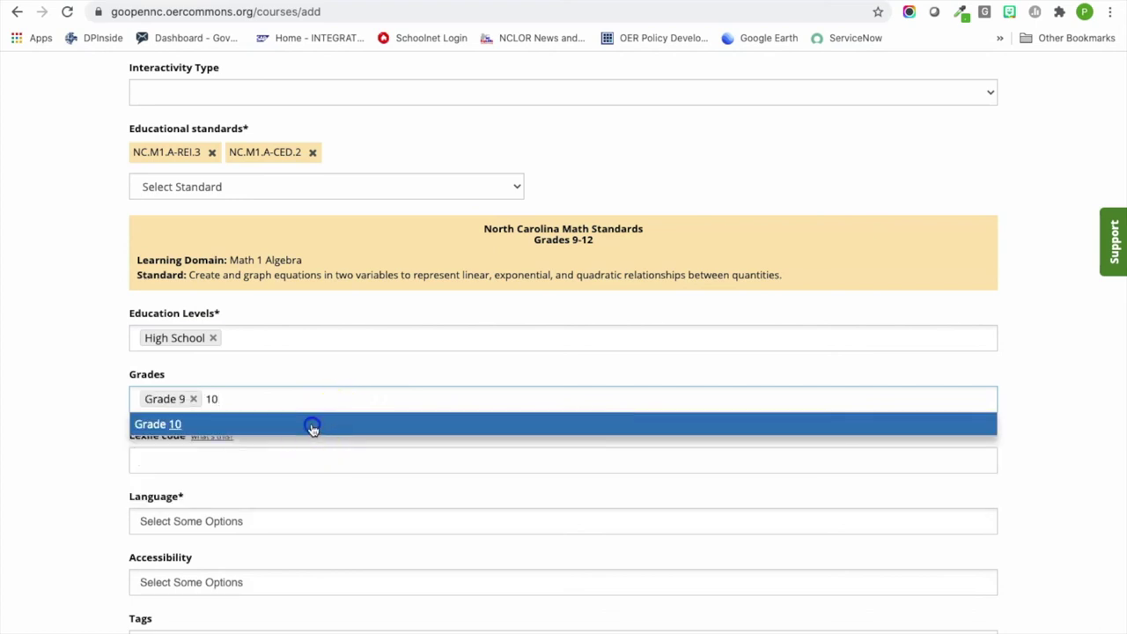
{"action": "left_click", "coordinate": [312, 425]}
{"action": "scroll", "coordinate": [43, 431], "scroll_direction": "down", "scroll_amount": 3}
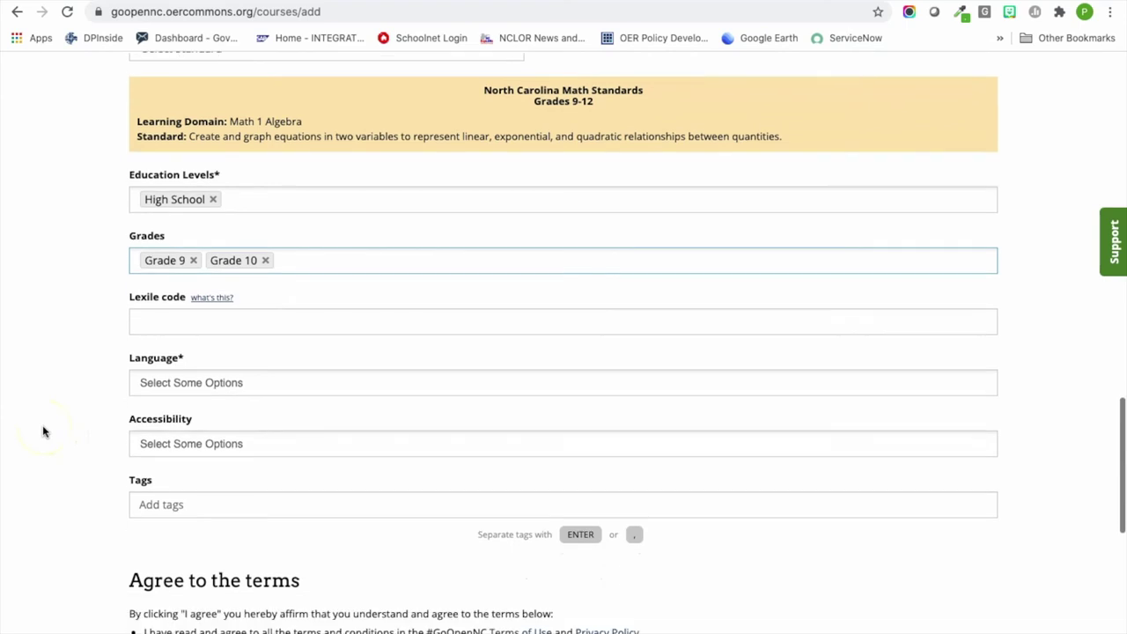
{"action": "left_click", "coordinate": [159, 366]}
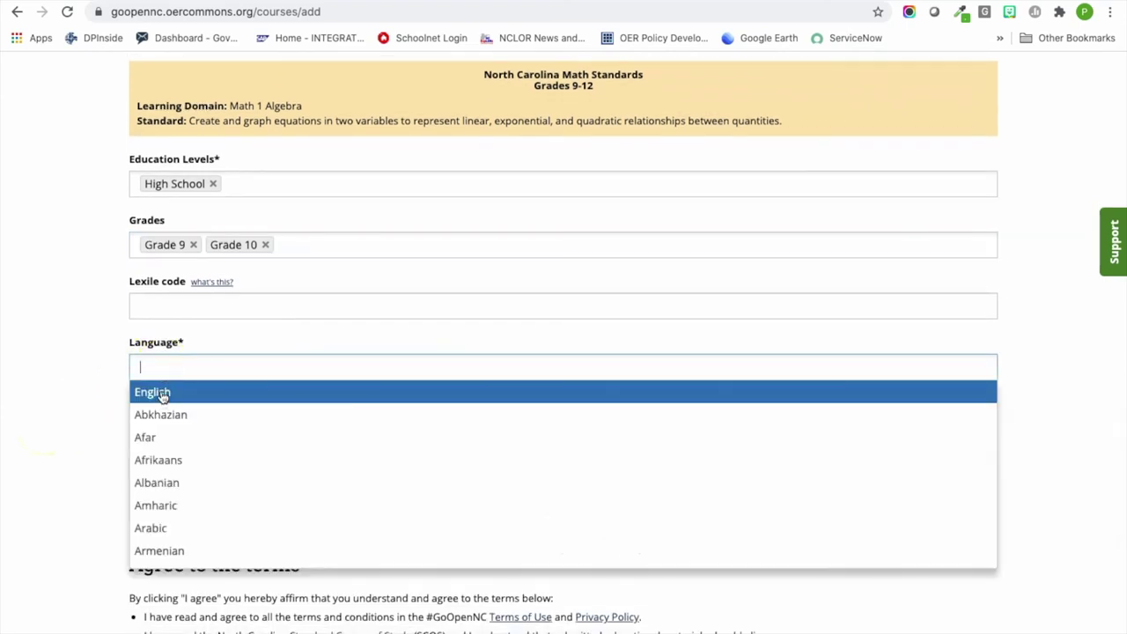
- Choose English as the resource language and tick I agree to the submission terms
{"action": "left_click", "coordinate": [162, 396]}
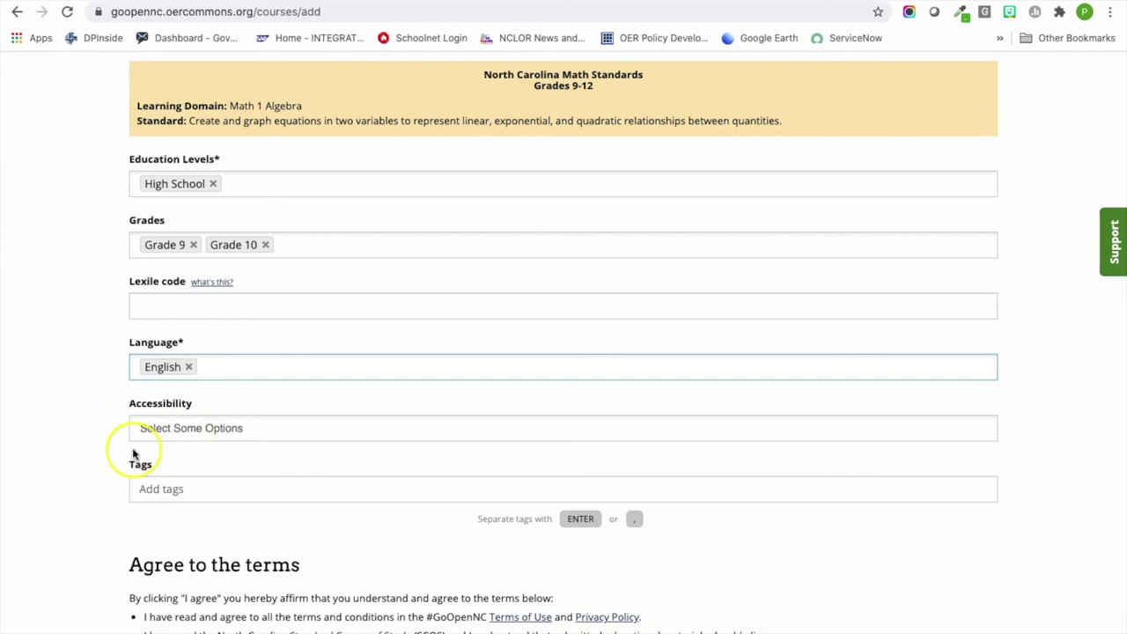
{"action": "scroll", "coordinate": [141, 451], "scroll_direction": "down", "scroll_amount": 2}
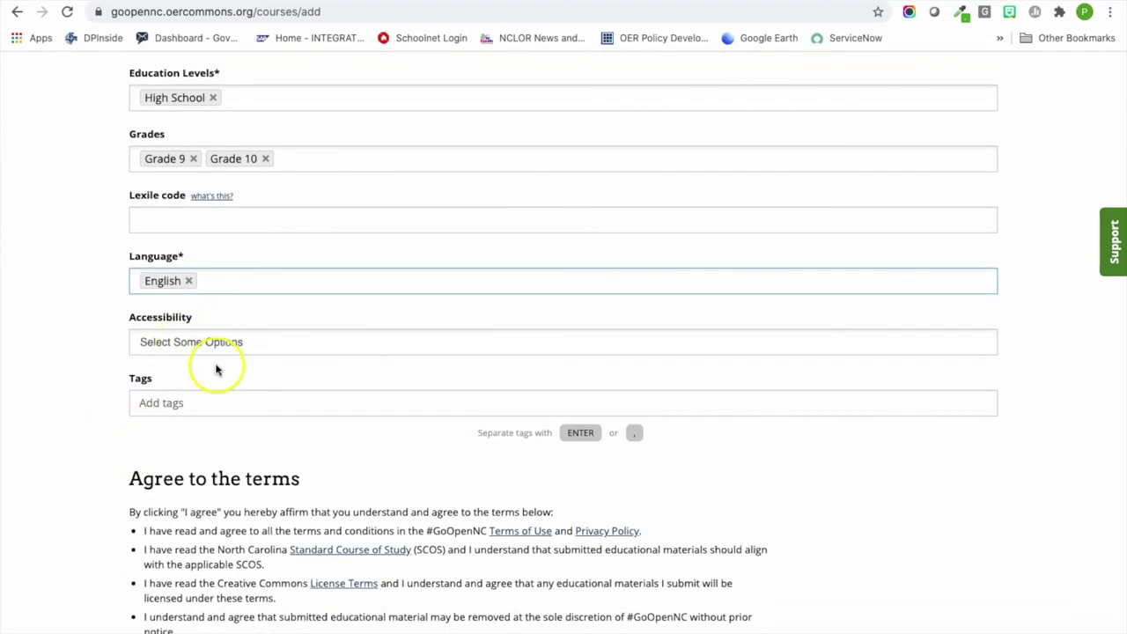
{"action": "scroll", "coordinate": [224, 377], "scroll_direction": "down", "scroll_amount": 3}
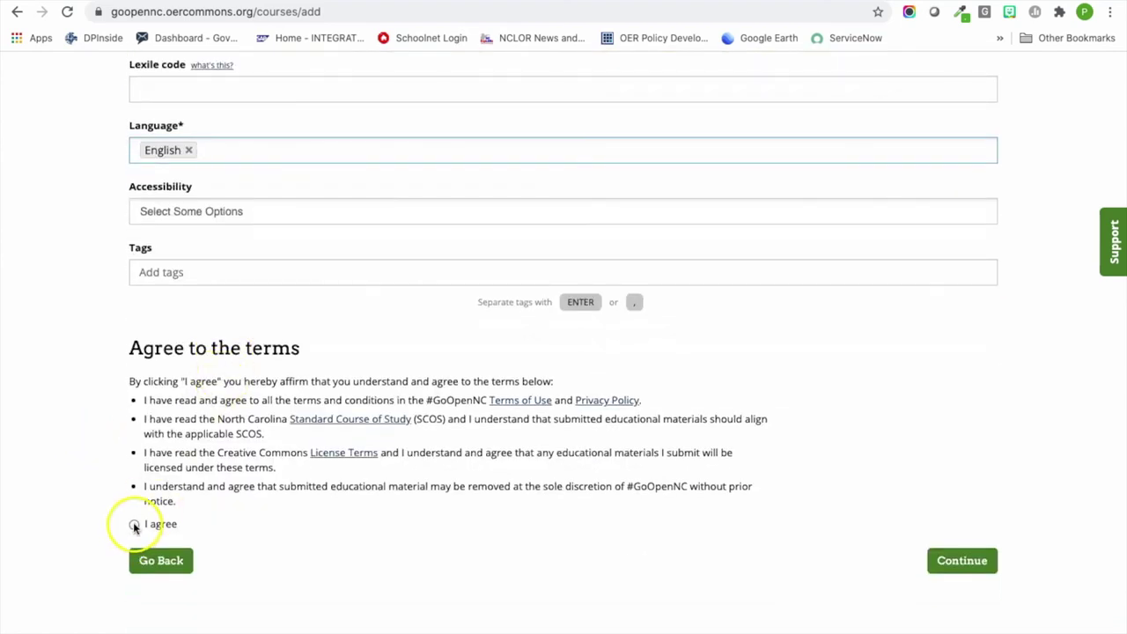
{"action": "left_click", "coordinate": [133, 524]}
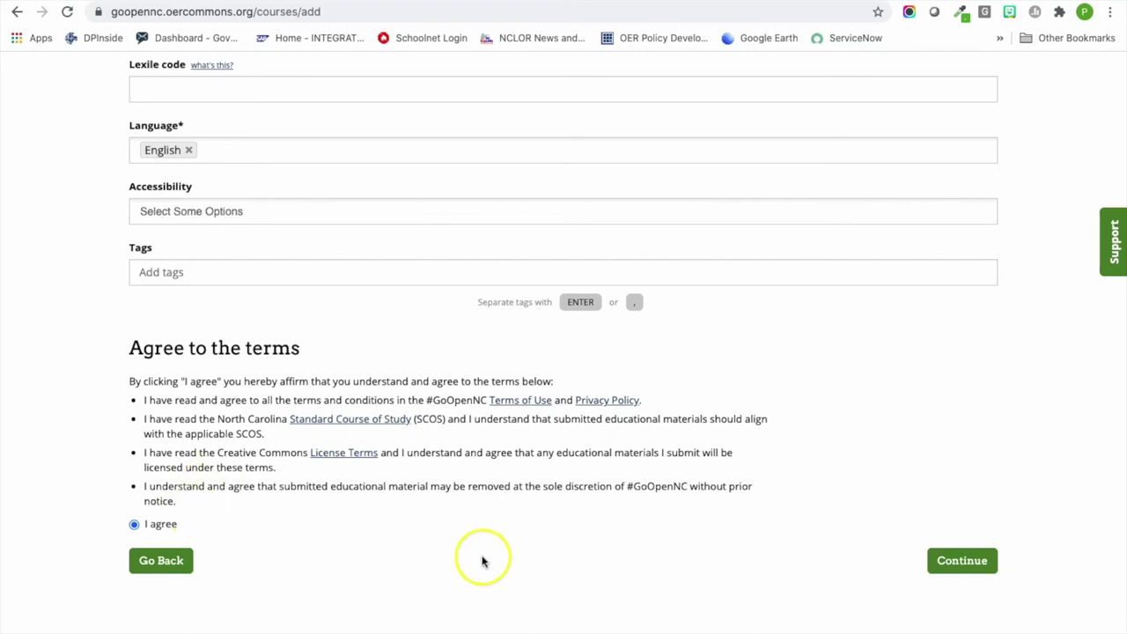
- Go to the Step 3 preview, look over the EXERCISING IN SPACE details, and submit for review
{"action": "left_click", "coordinate": [952, 571]}
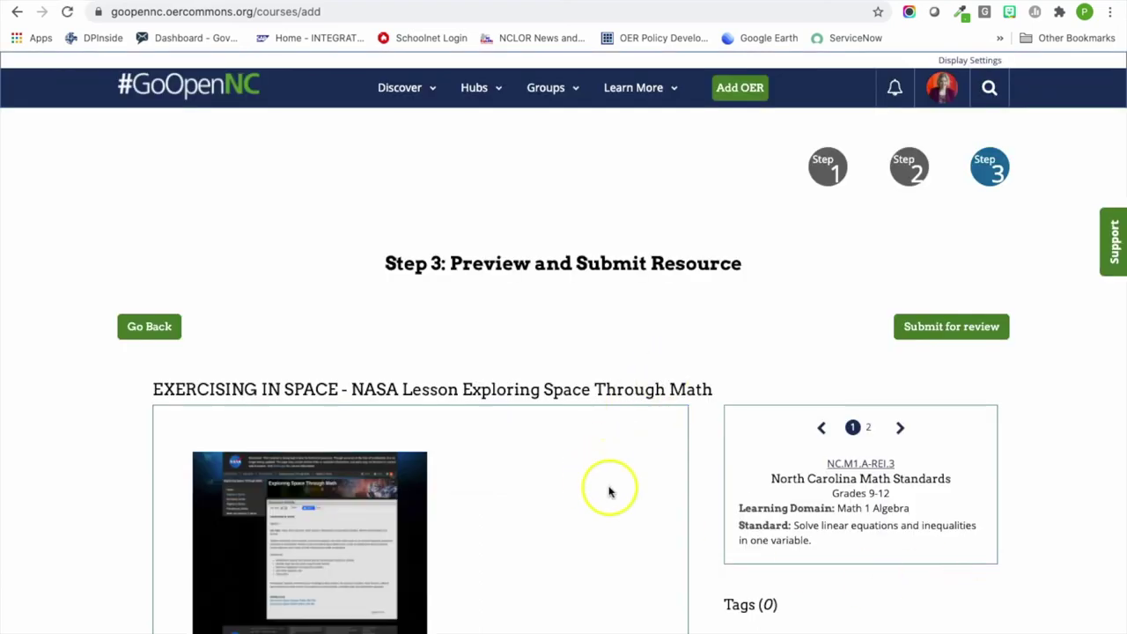
{"action": "scroll", "coordinate": [606, 485], "scroll_direction": "down", "scroll_amount": 5}
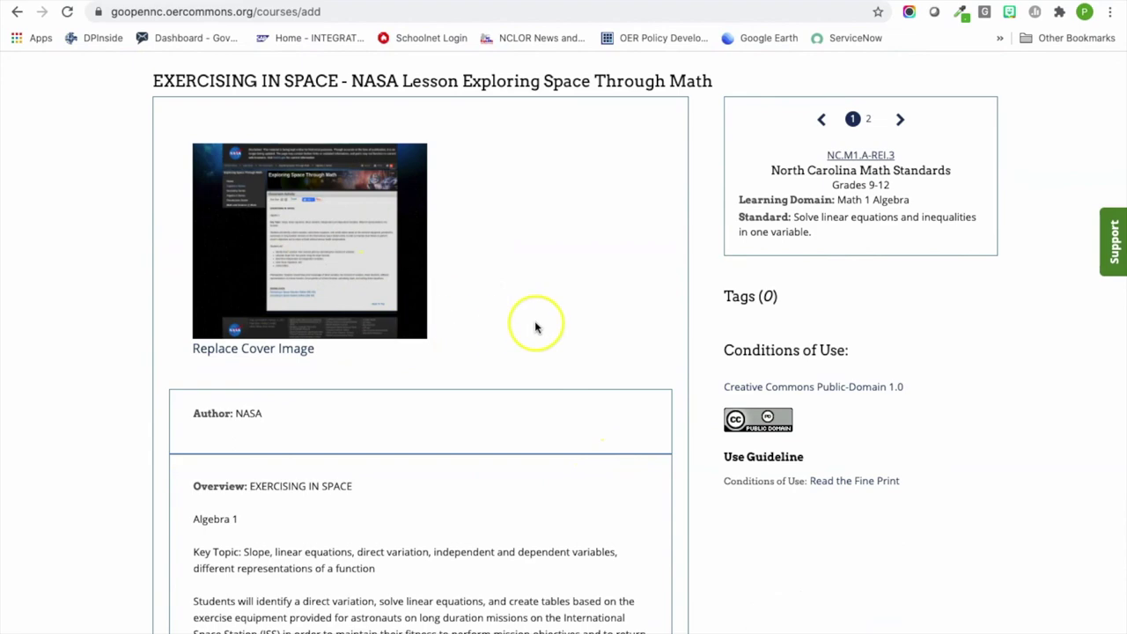
{"action": "scroll", "coordinate": [535, 322], "scroll_direction": "down", "scroll_amount": 2}
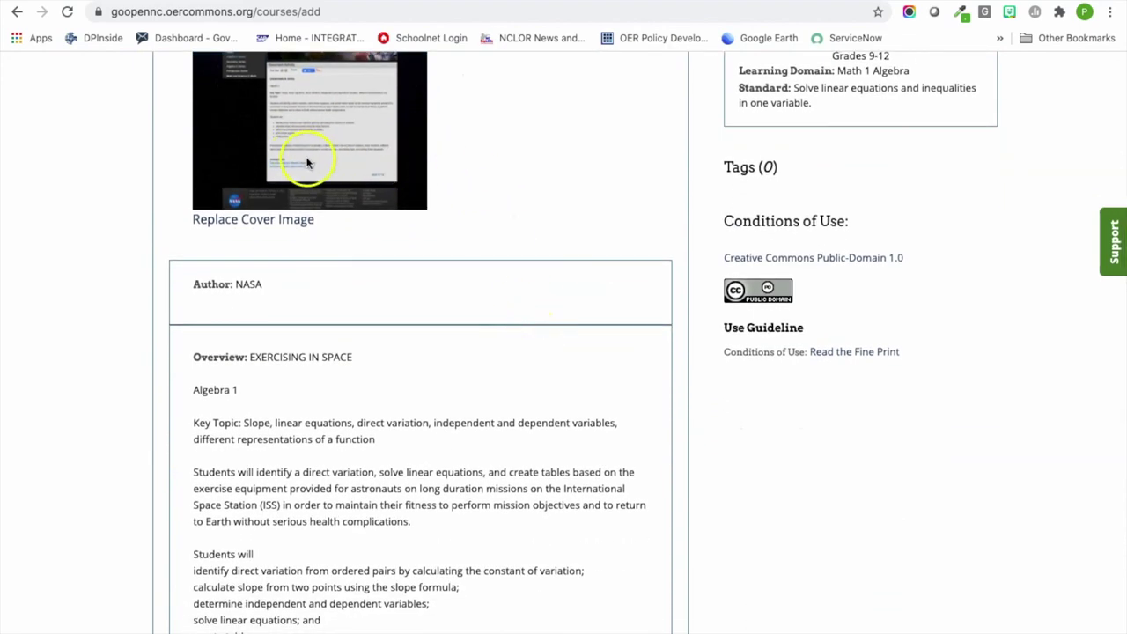
{"action": "scroll", "coordinate": [529, 227], "scroll_direction": "down", "scroll_amount": 3}
{"action": "scroll", "coordinate": [529, 228], "scroll_direction": "down", "scroll_amount": 3}
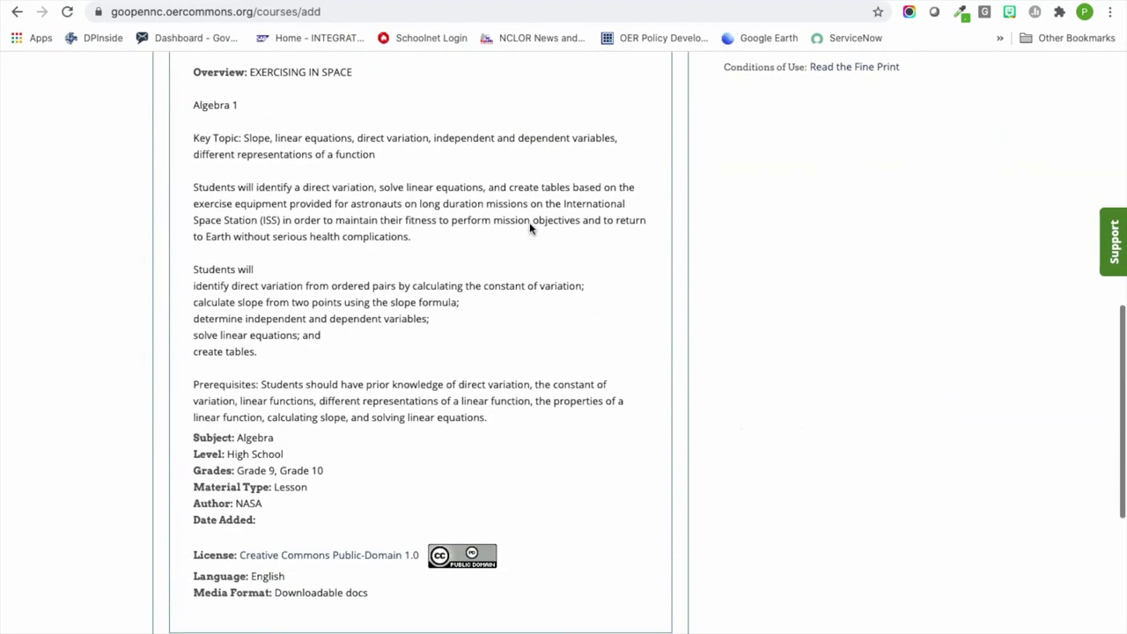
{"action": "scroll", "coordinate": [529, 228], "scroll_direction": "up", "scroll_amount": 8}
{"action": "left_click", "coordinate": [931, 197]}
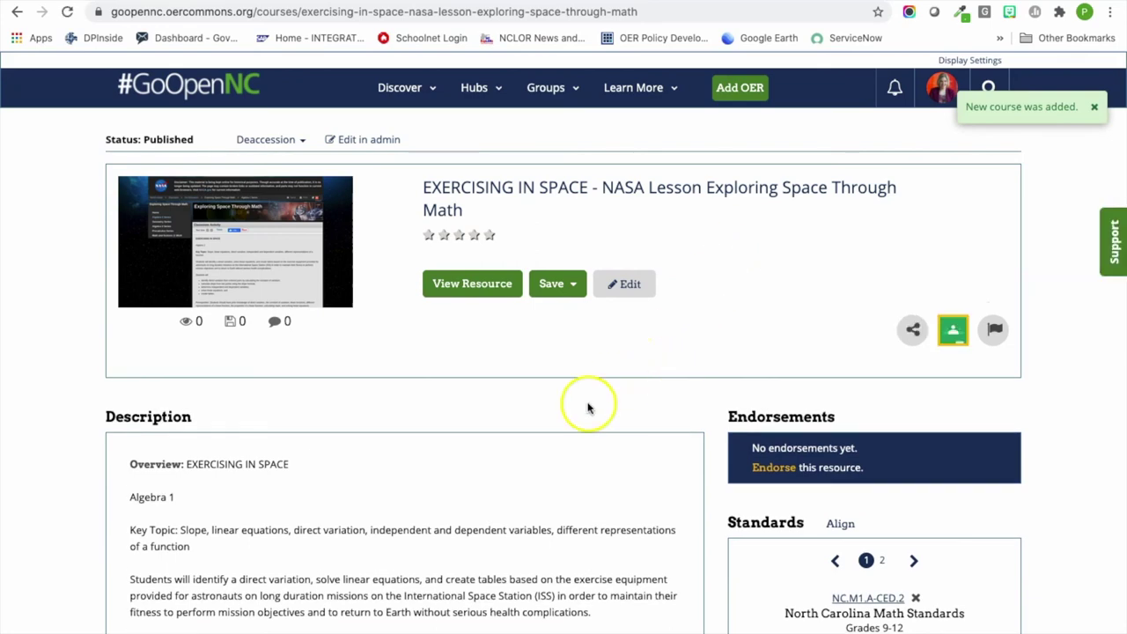
- Review the published EXERCISING IN SPACE page (NASA, Public Domain), then bring up the Add OER options
{"action": "scroll", "coordinate": [586, 403], "scroll_direction": "down", "scroll_amount": 3}
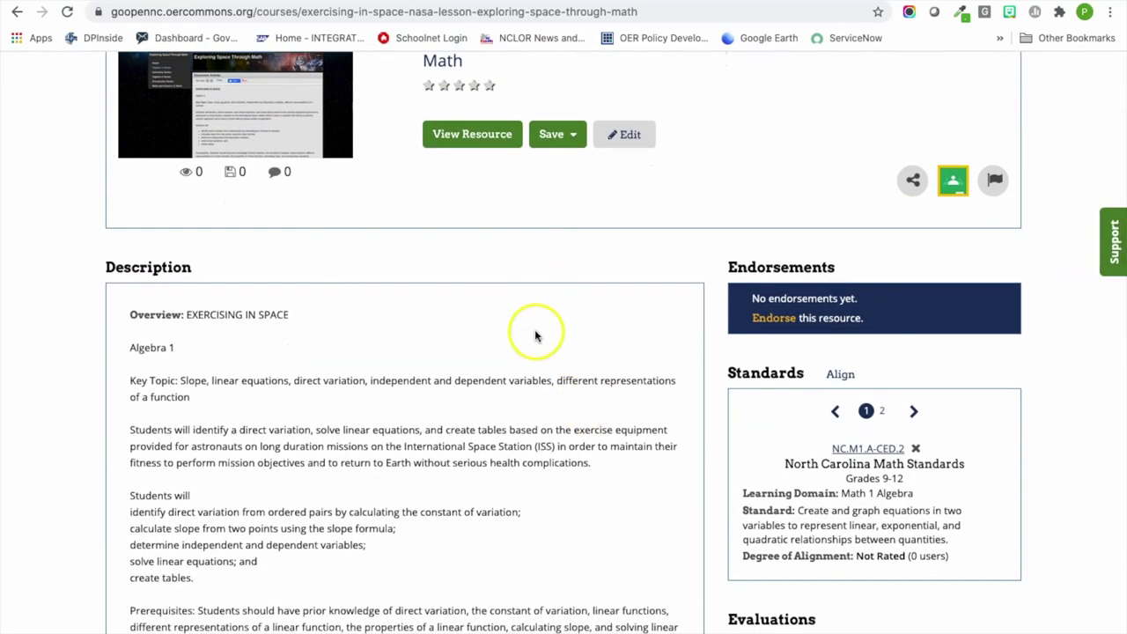
{"action": "scroll", "coordinate": [536, 332], "scroll_direction": "down", "scroll_amount": 5}
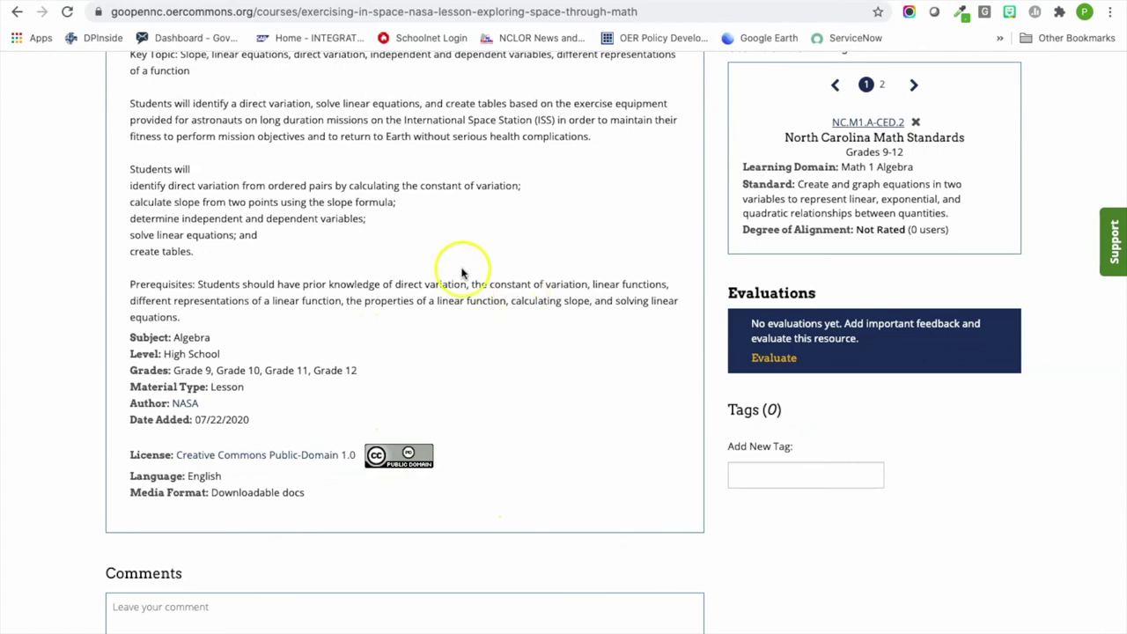
{"action": "scroll", "coordinate": [508, 423], "scroll_direction": "up", "scroll_amount": 8}
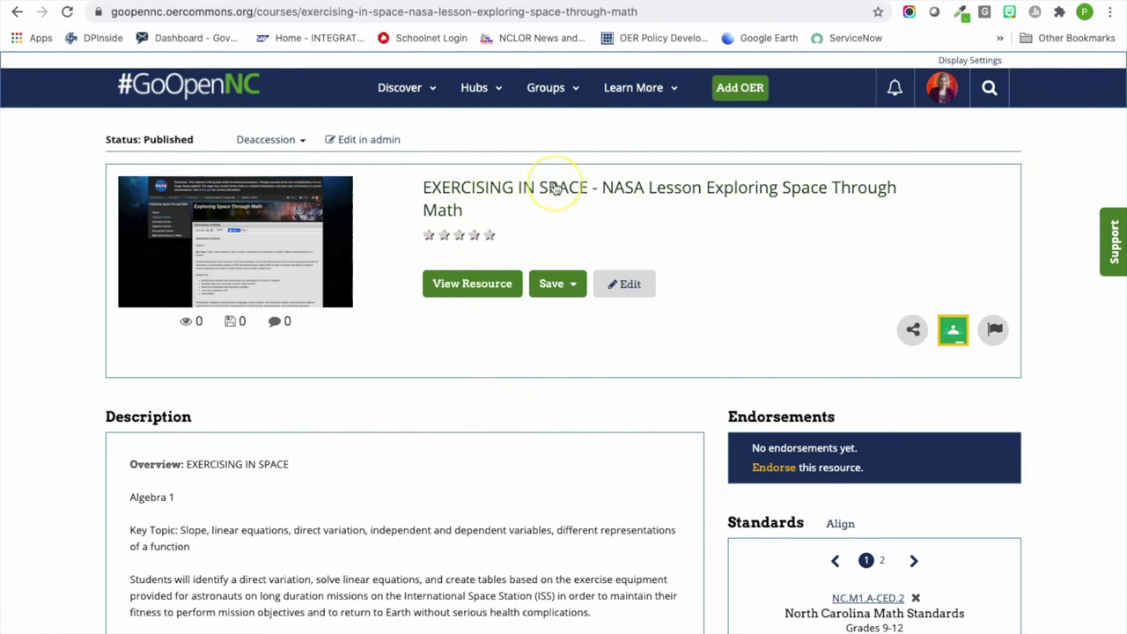
{"action": "left_click", "coordinate": [744, 92]}
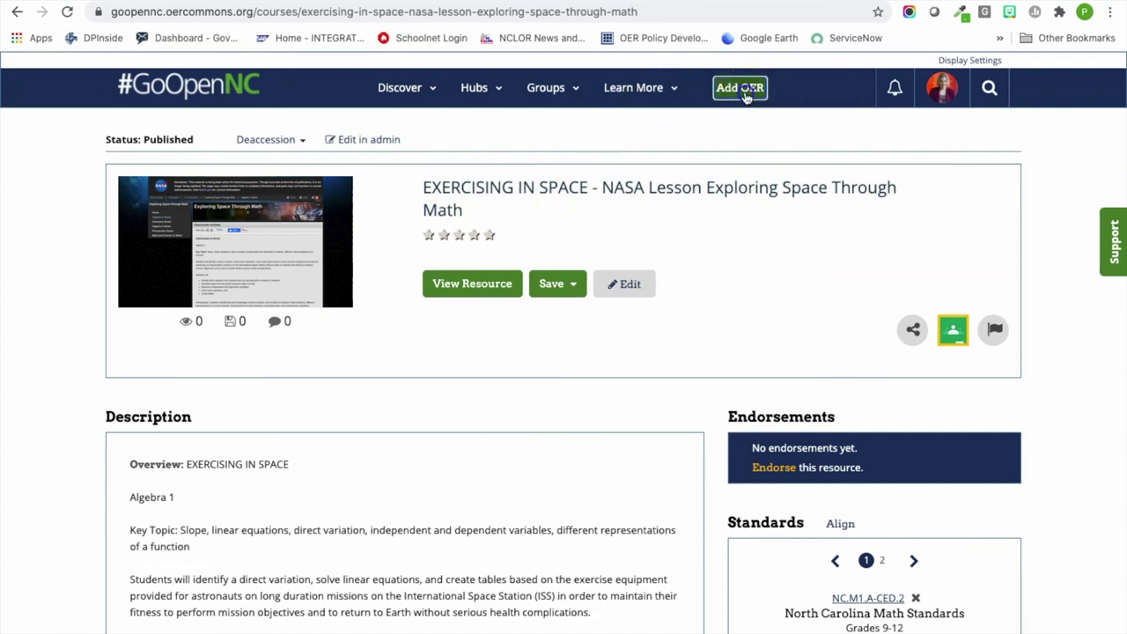
- Start a new lesson and give it the title 'Student Reflection Template'
{"action": "left_click", "coordinate": [444, 390]}
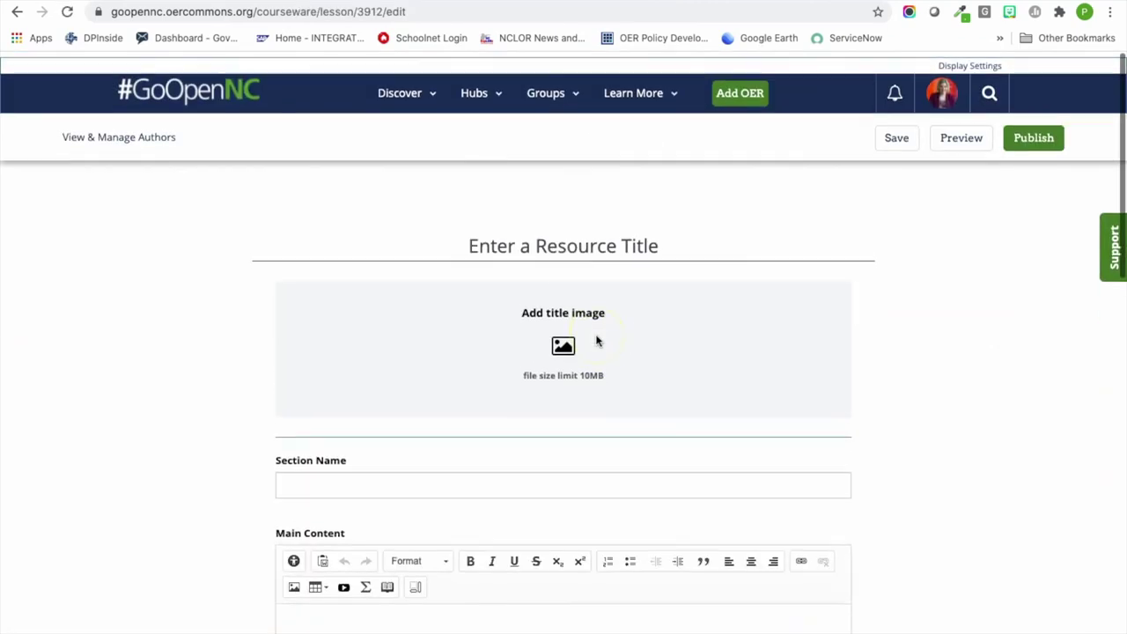
{"action": "left_click", "coordinate": [617, 226]}
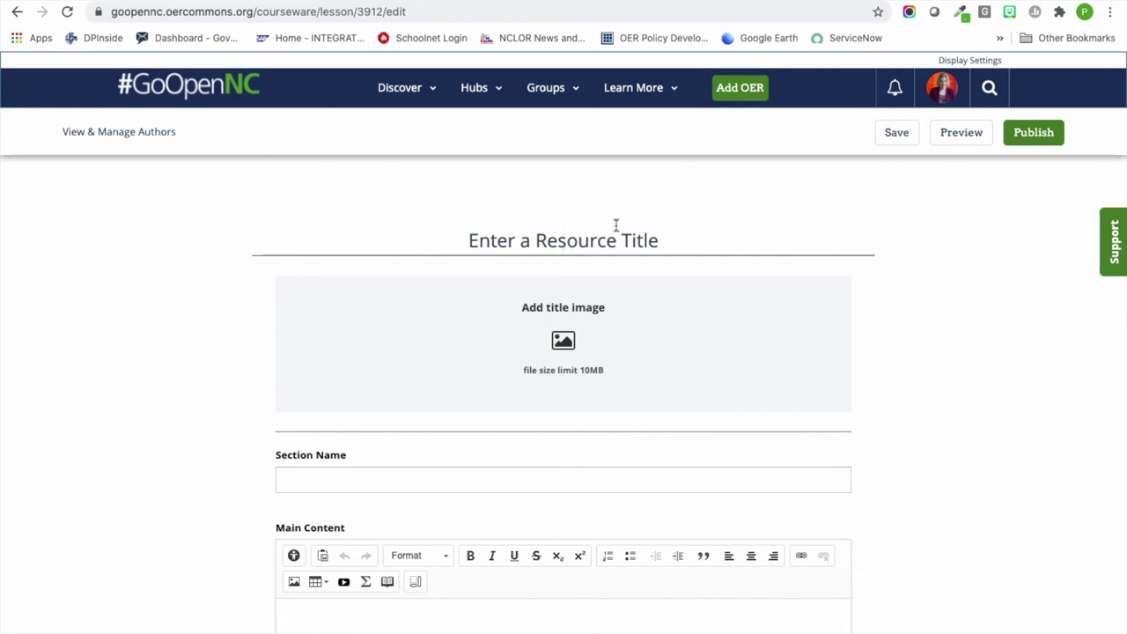
{"action": "type", "text": "Ref"}
{"action": "key", "text": "BackSpace"}
{"action": "type", "text": "e"}
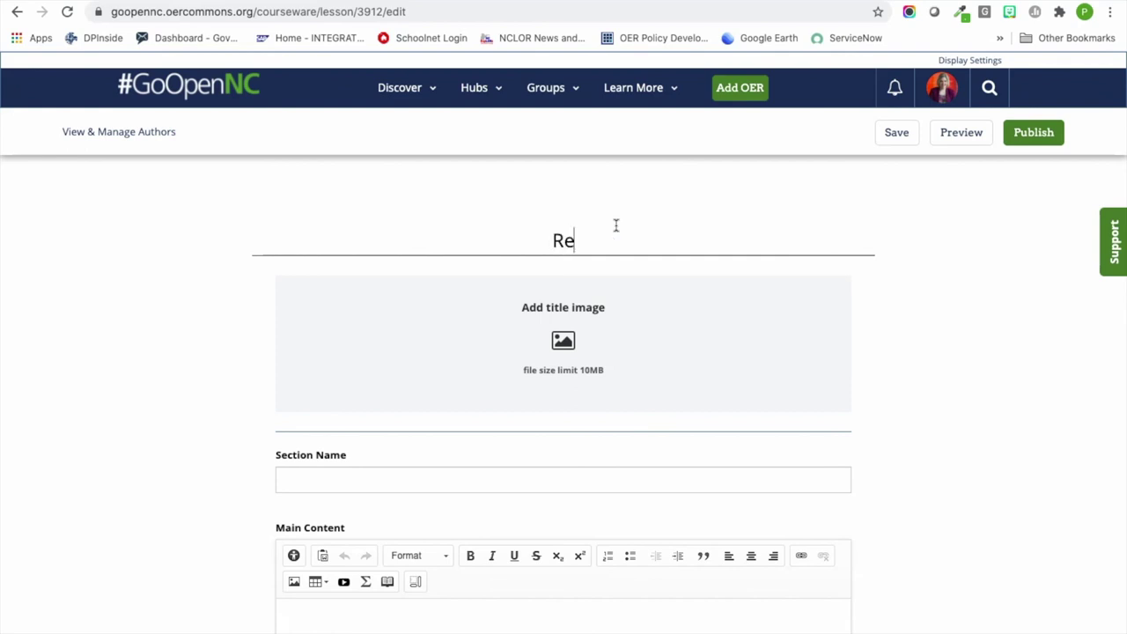
{"action": "type", "text": "flection T"}
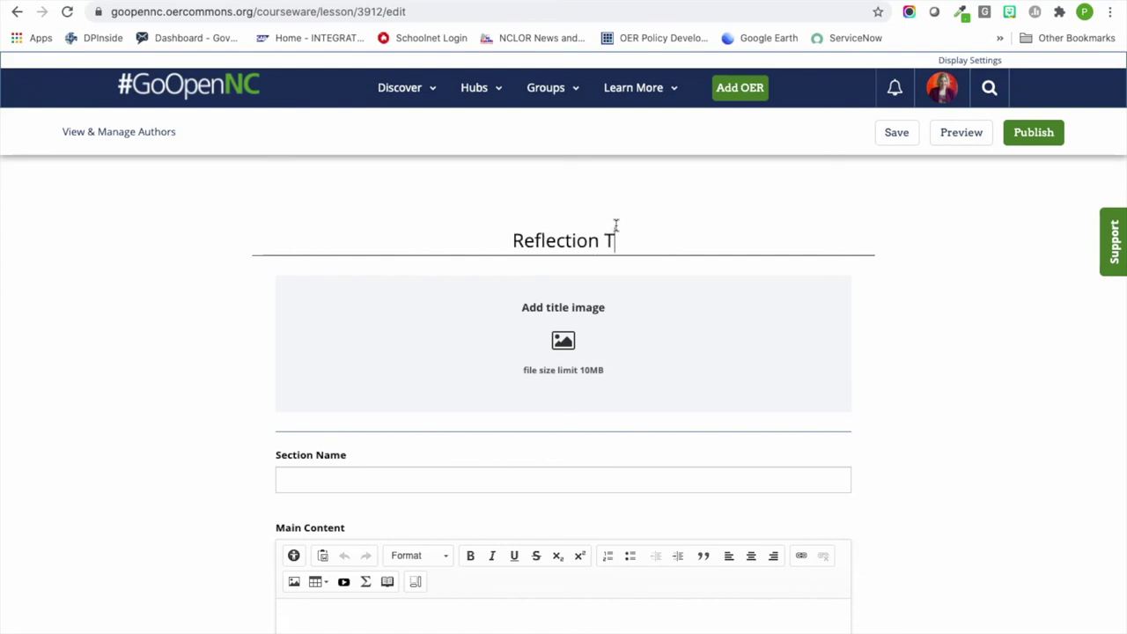
{"action": "key", "text": "BackSpace"}
{"action": "type", "text": "Tem"}
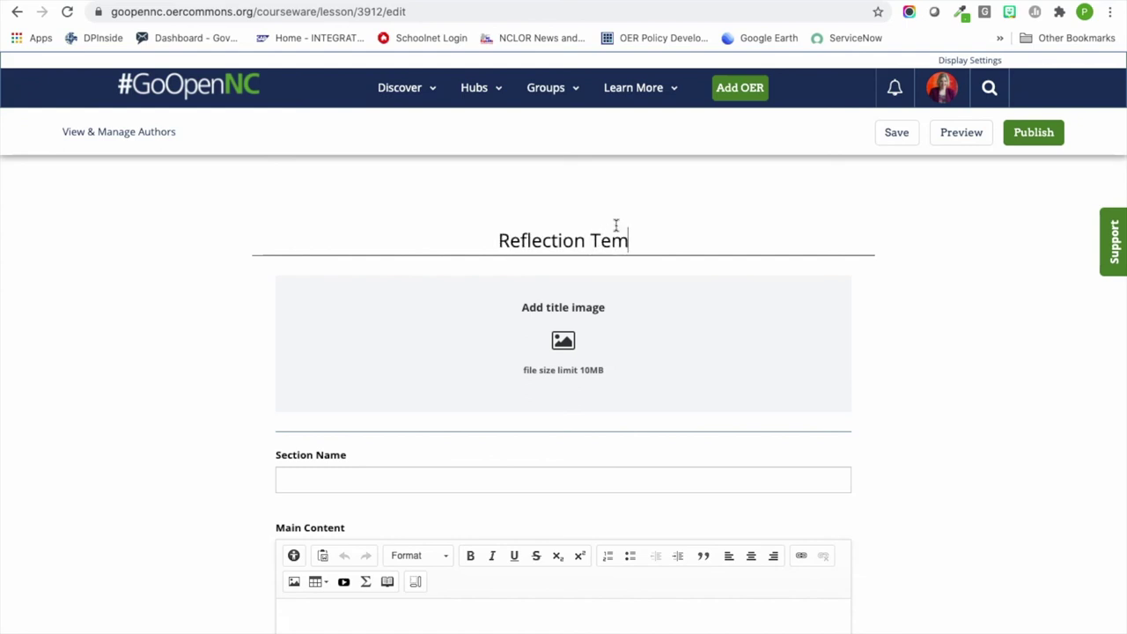
{"action": "type", "text": "plate"}
{"action": "left_click", "coordinate": [476, 244]}
{"action": "type", "text": "Student"}
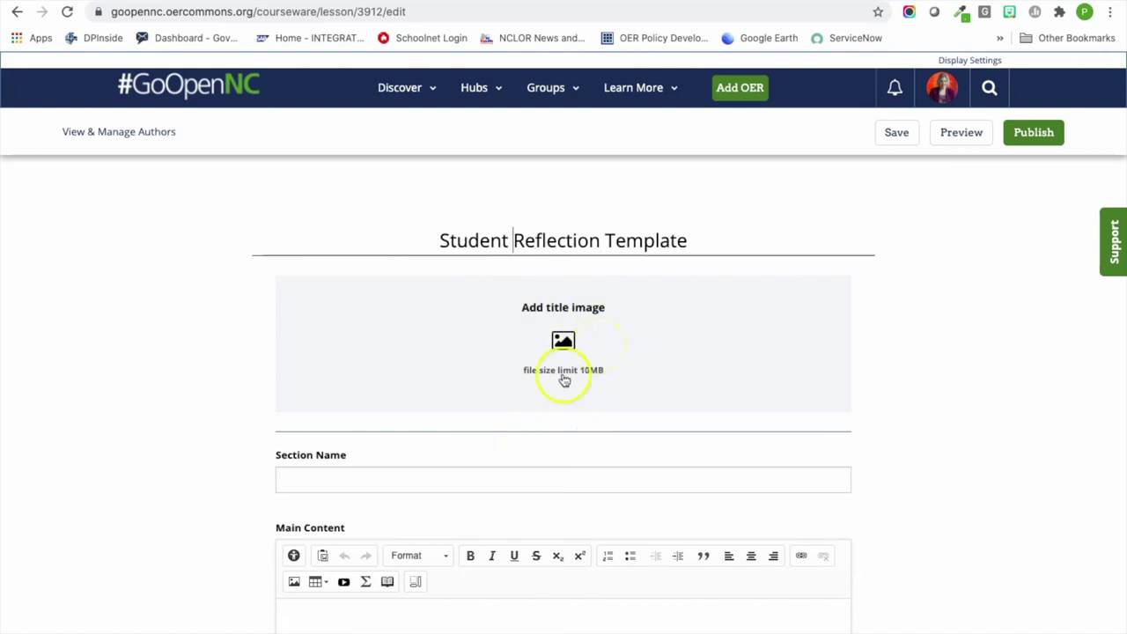
{"action": "scroll", "coordinate": [453, 393], "scroll_direction": "down", "scroll_amount": 1}
{"action": "scroll", "coordinate": [454, 394], "scroll_direction": "down", "scroll_amount": 3}
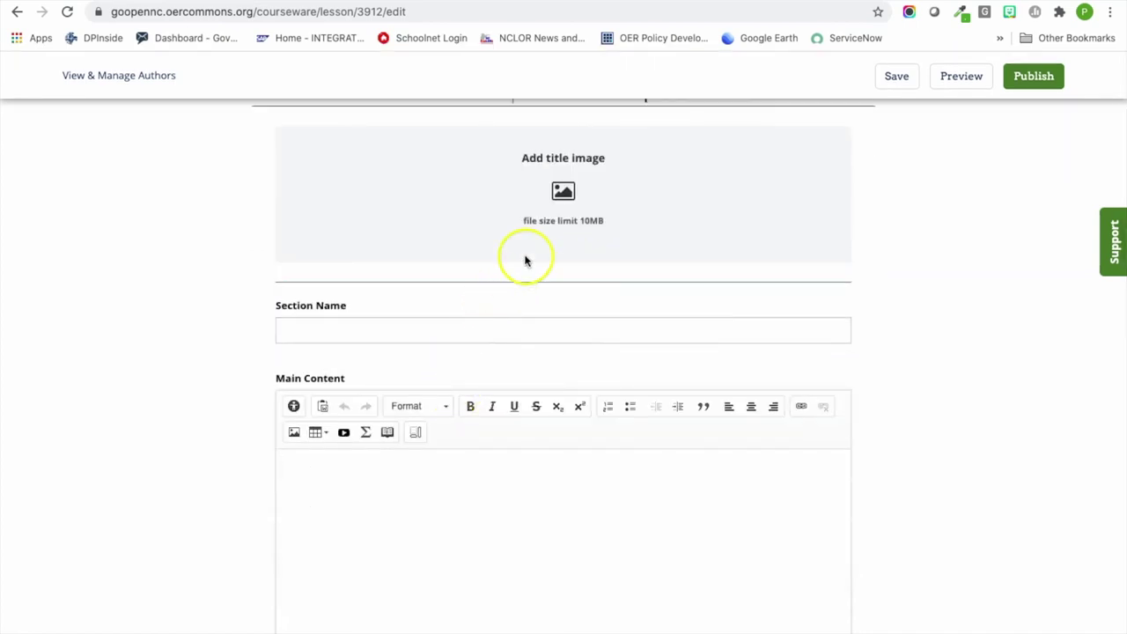
- Name the first section 'Reflection Template' and choose Import from Google Drive for its main content
{"action": "left_click", "coordinate": [538, 327]}
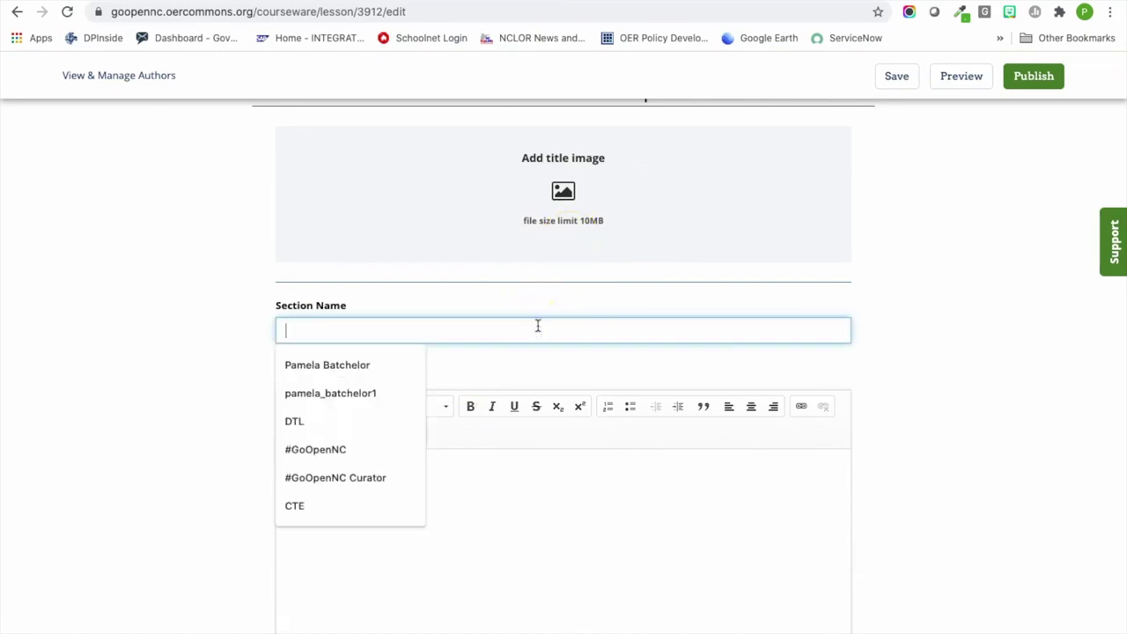
{"action": "type", "text": "Reflectio"}
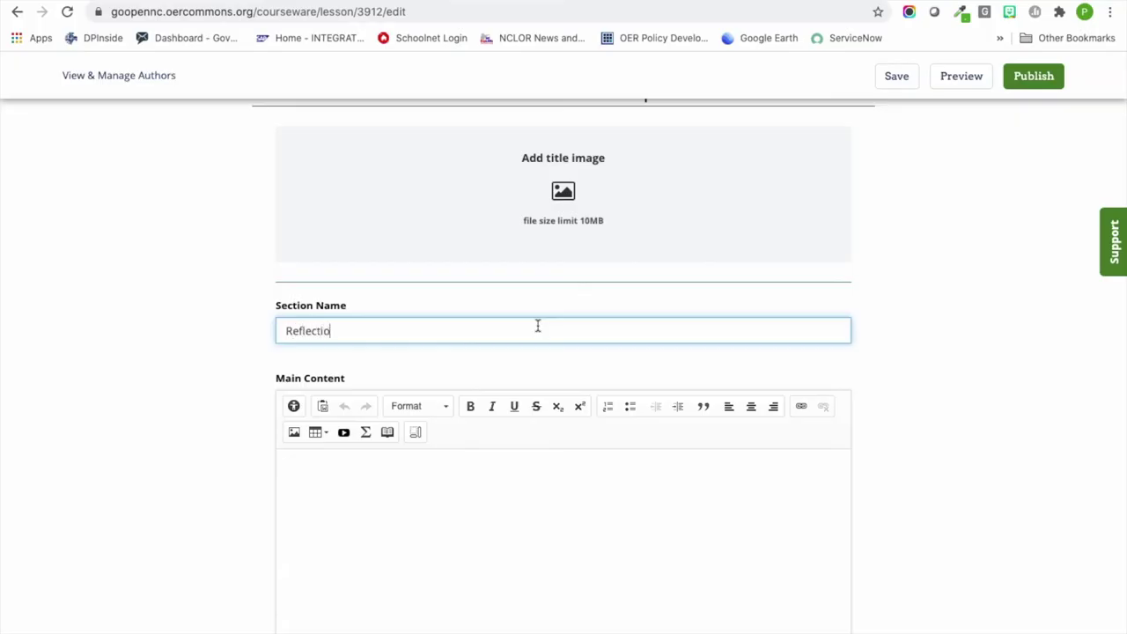
{"action": "type", "text": "n Template"}
{"action": "left_click", "coordinate": [394, 522]}
{"action": "scroll", "coordinate": [407, 528], "scroll_direction": "down", "scroll_amount": 3}
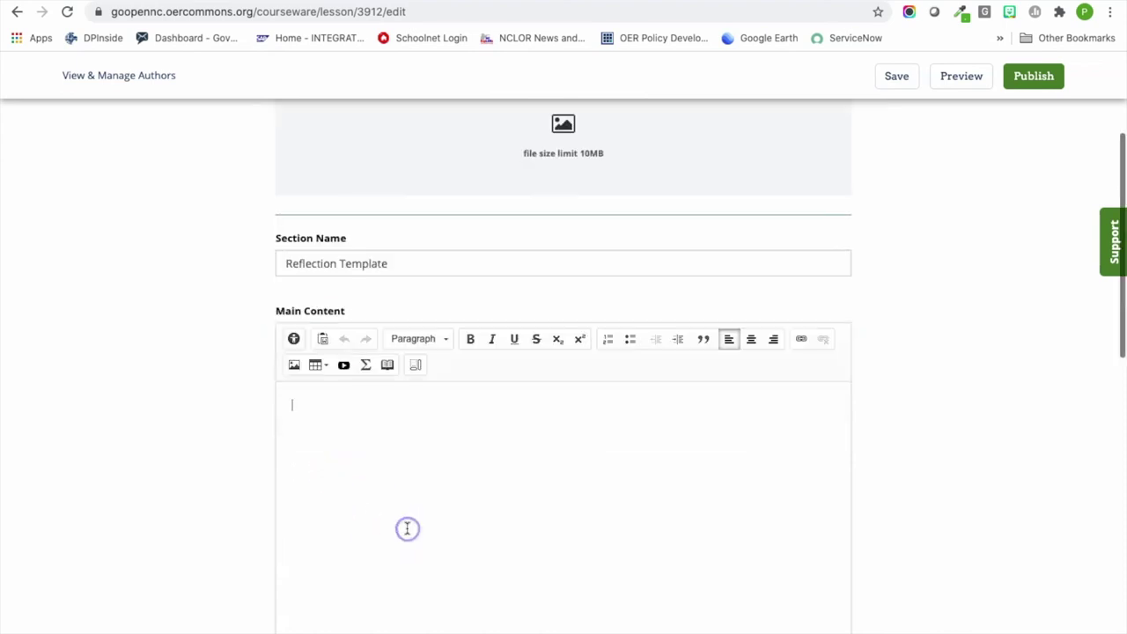
{"action": "left_click", "coordinate": [339, 275]}
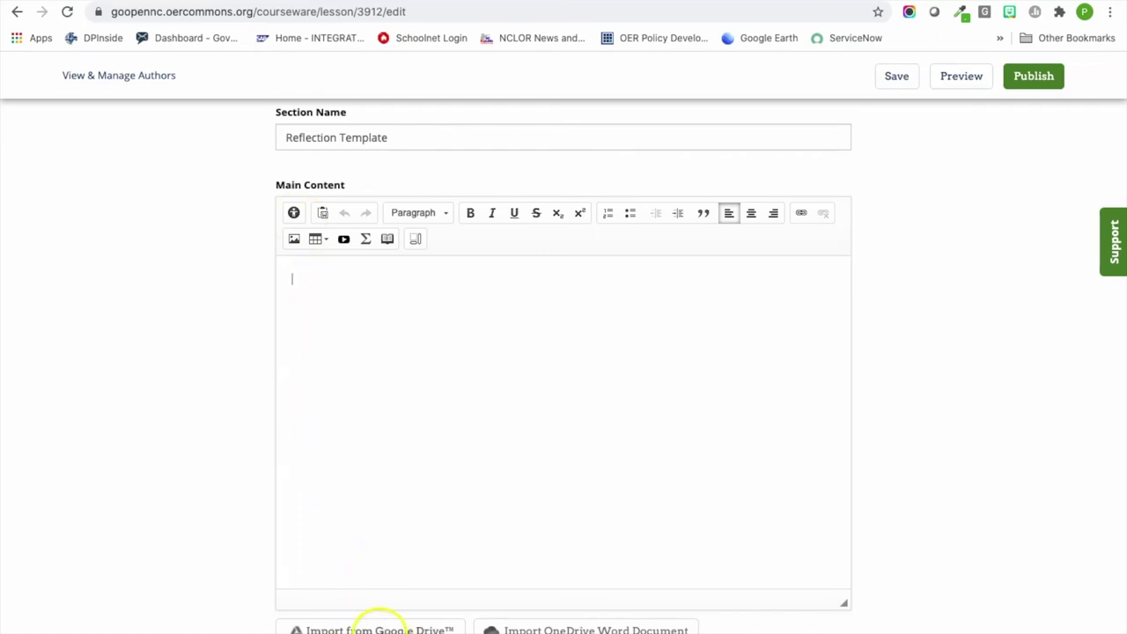
{"action": "left_click", "coordinate": [374, 629]}
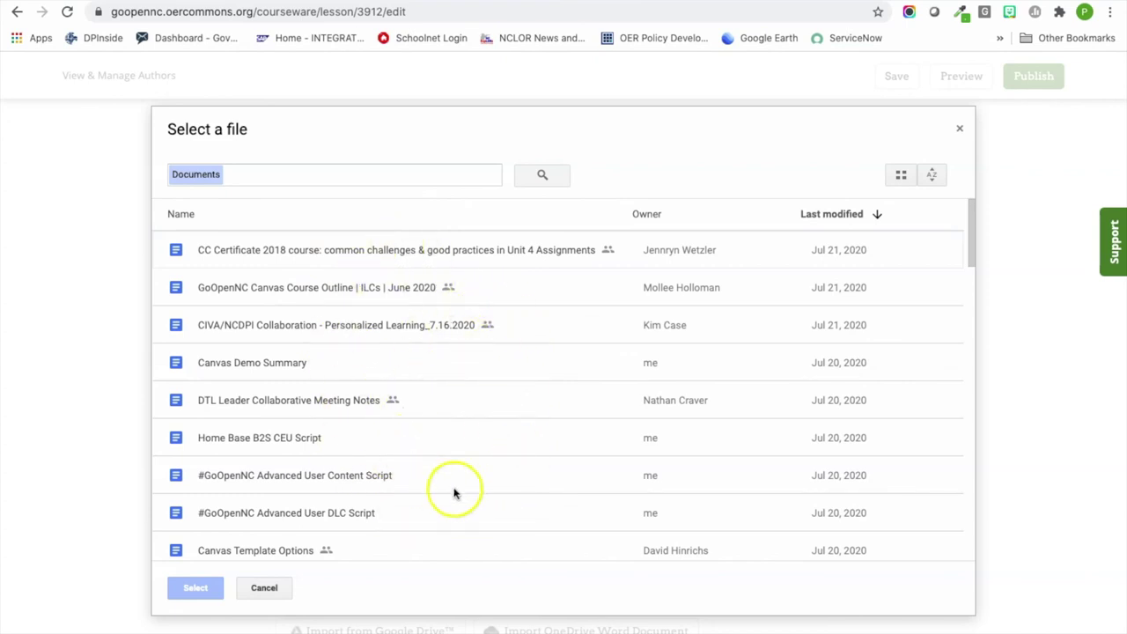
- Pick the Canvas Demo Summary document in the Drive picker and import it as main content
{"action": "left_click", "coordinate": [272, 370]}
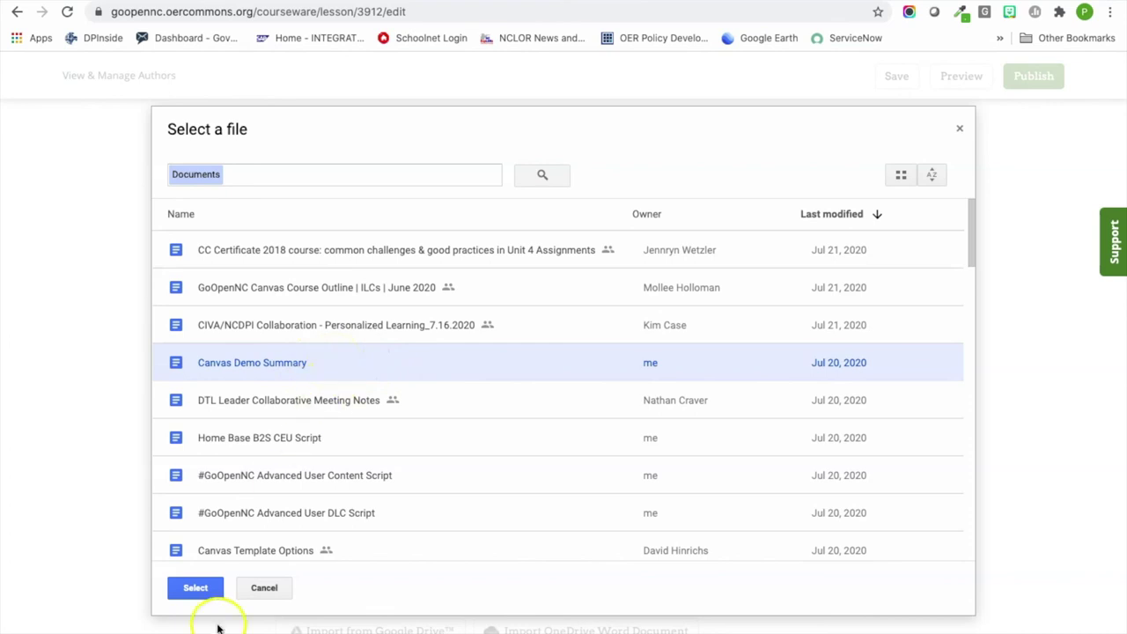
{"action": "left_click", "coordinate": [194, 588]}
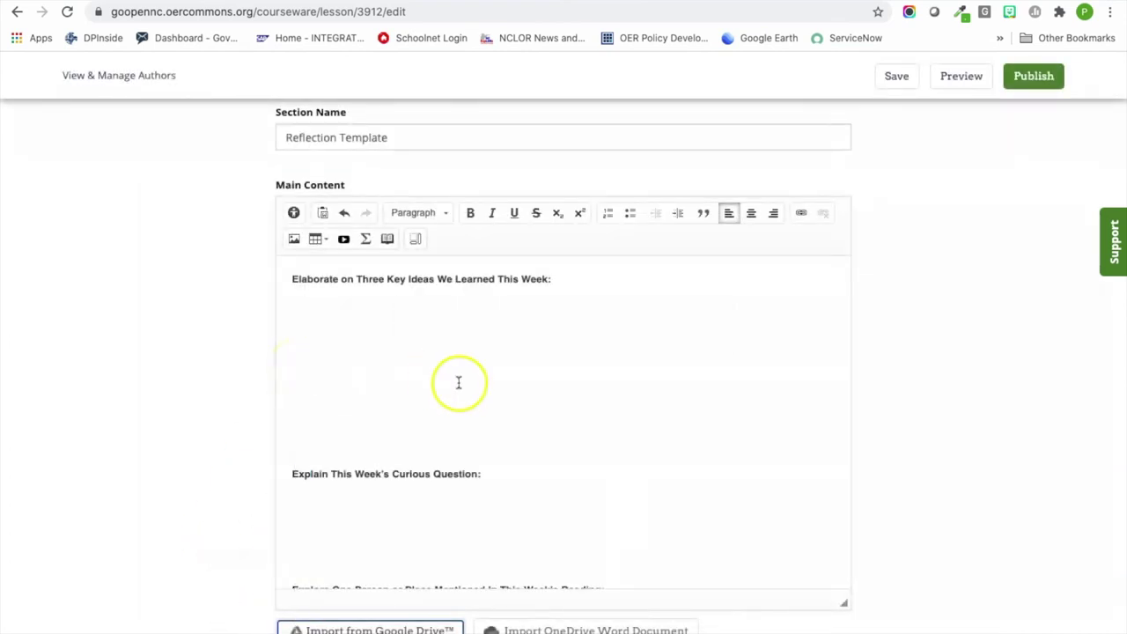
{"action": "scroll", "coordinate": [551, 408], "scroll_direction": "down", "scroll_amount": 3}
{"action": "scroll", "coordinate": [552, 440], "scroll_direction": "up", "scroll_amount": 3}
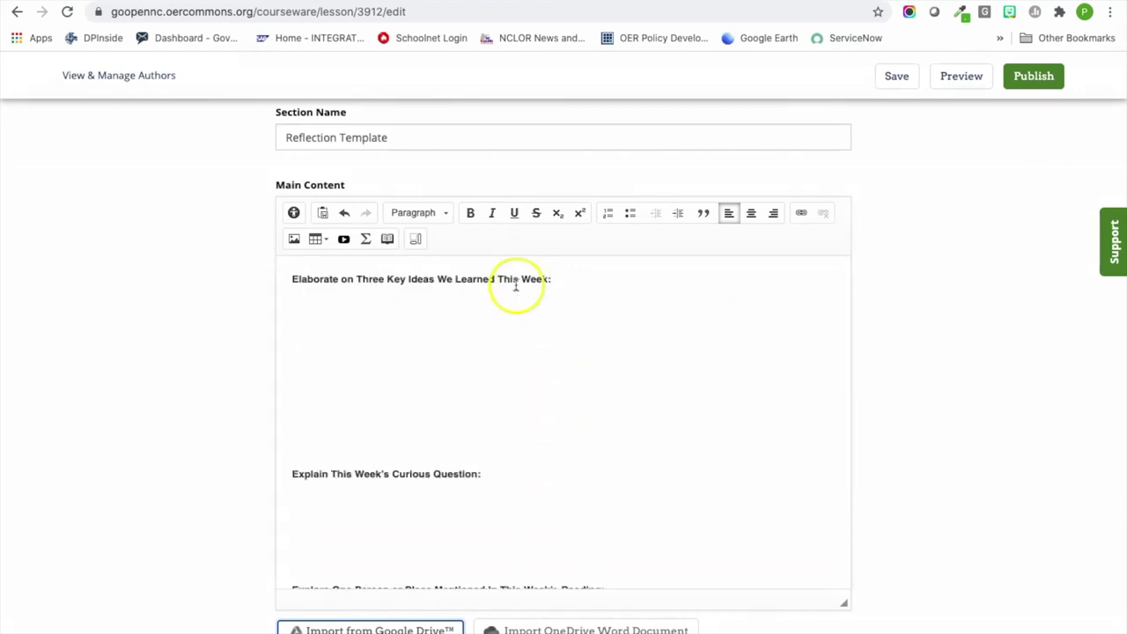
{"action": "left_click", "coordinate": [502, 336]}
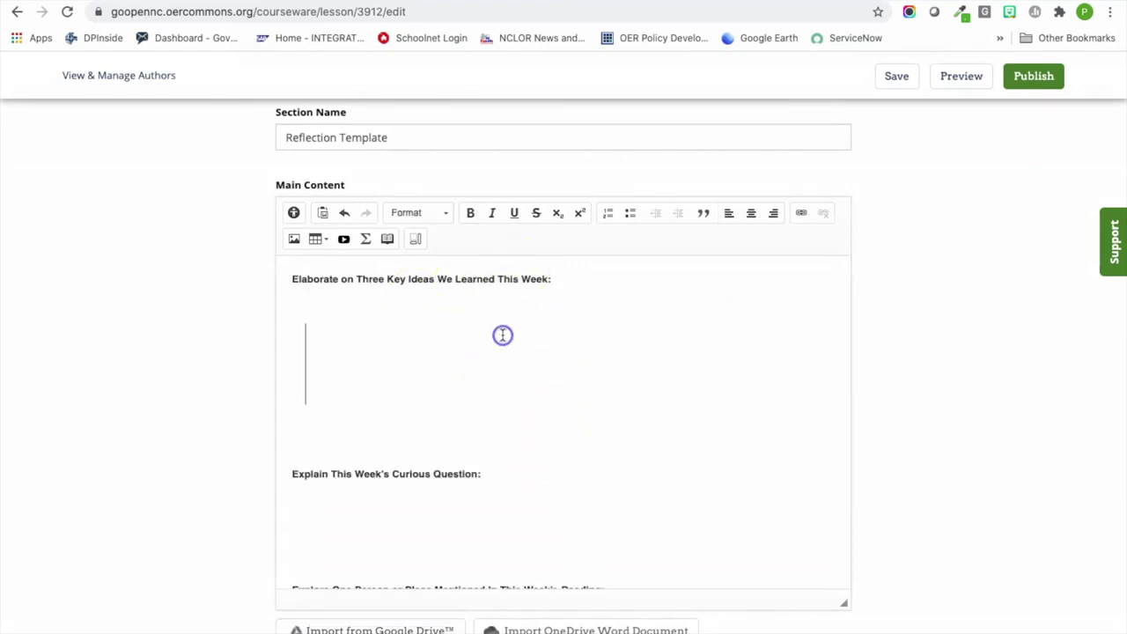
{"action": "left_click", "coordinate": [465, 279]}
{"action": "left_click", "coordinate": [458, 356]}
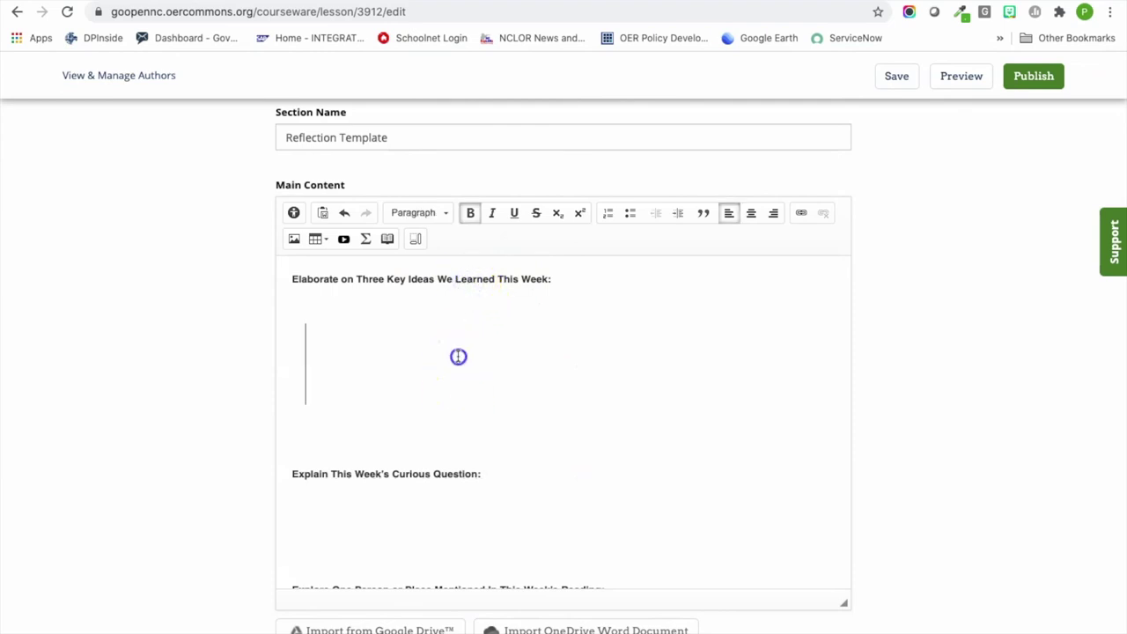
{"action": "left_click", "coordinate": [435, 538]}
{"action": "scroll", "coordinate": [438, 539], "scroll_direction": "down", "scroll_amount": 3}
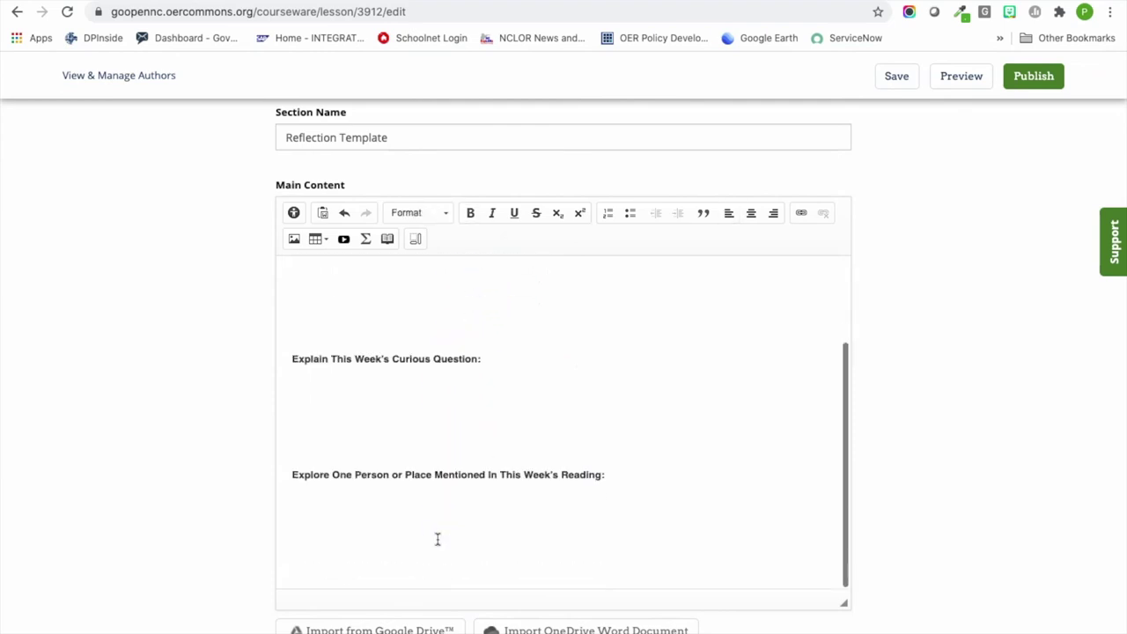
{"action": "left_click", "coordinate": [453, 539]}
{"action": "scroll", "coordinate": [457, 451], "scroll_direction": "up", "scroll_amount": 3}
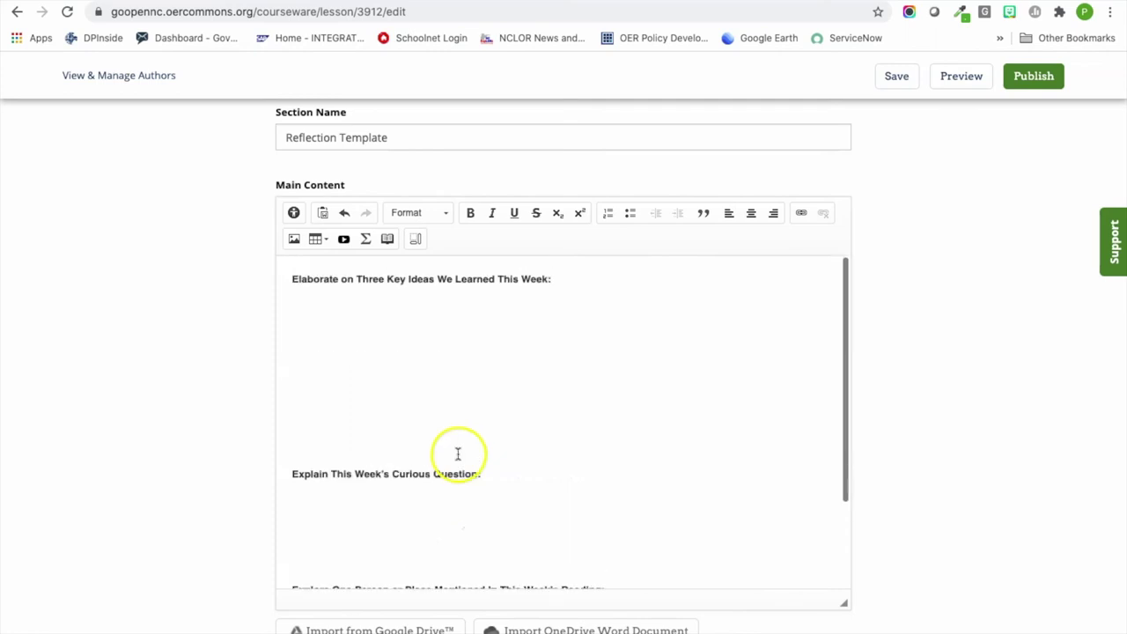
{"action": "left_click", "coordinate": [481, 323]}
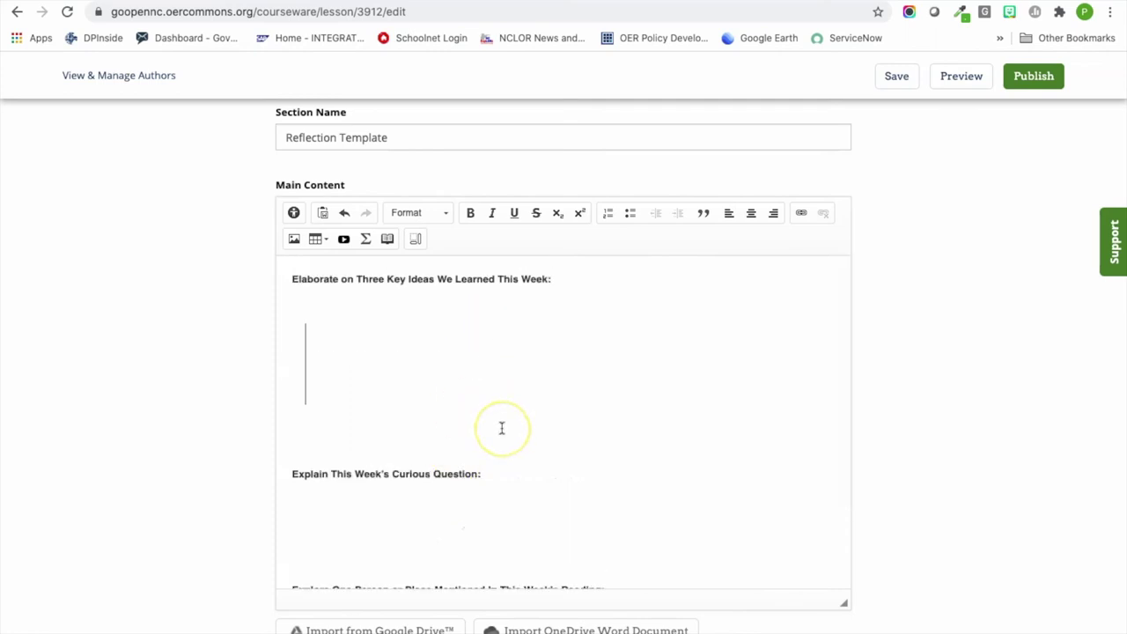
{"action": "scroll", "coordinate": [502, 428], "scroll_direction": "down", "scroll_amount": 3}
{"action": "scroll", "coordinate": [513, 332], "scroll_direction": "up", "scroll_amount": 3}
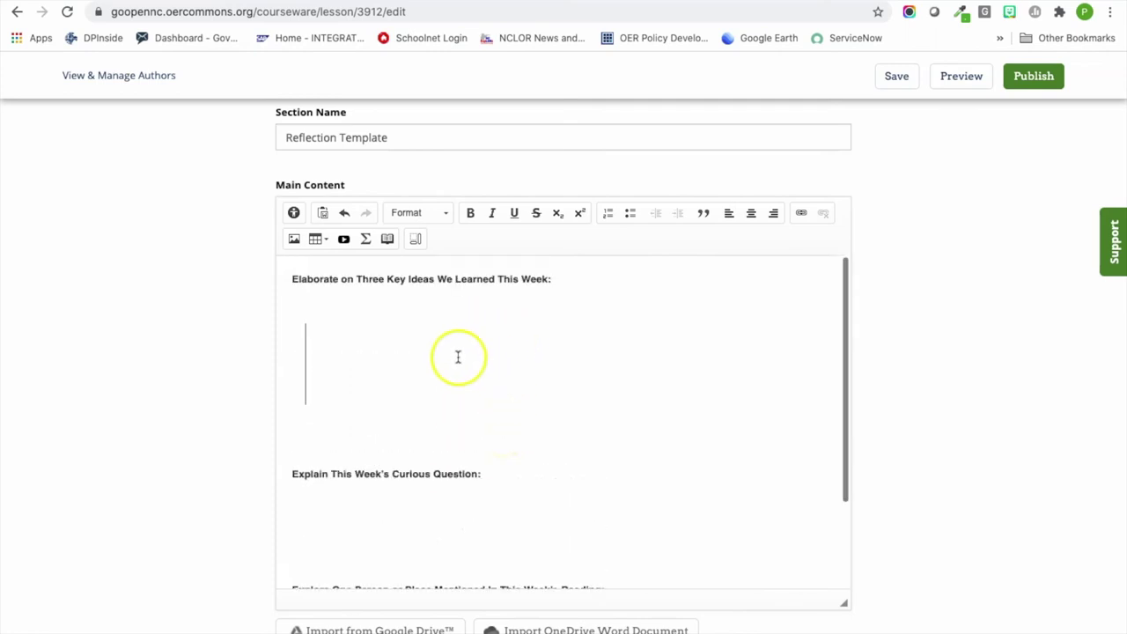
{"action": "scroll", "coordinate": [480, 398], "scroll_direction": "down", "scroll_amount": 1}
{"action": "scroll", "coordinate": [481, 399], "scroll_direction": "down", "scroll_amount": 2}
{"action": "left_click", "coordinate": [468, 413]}
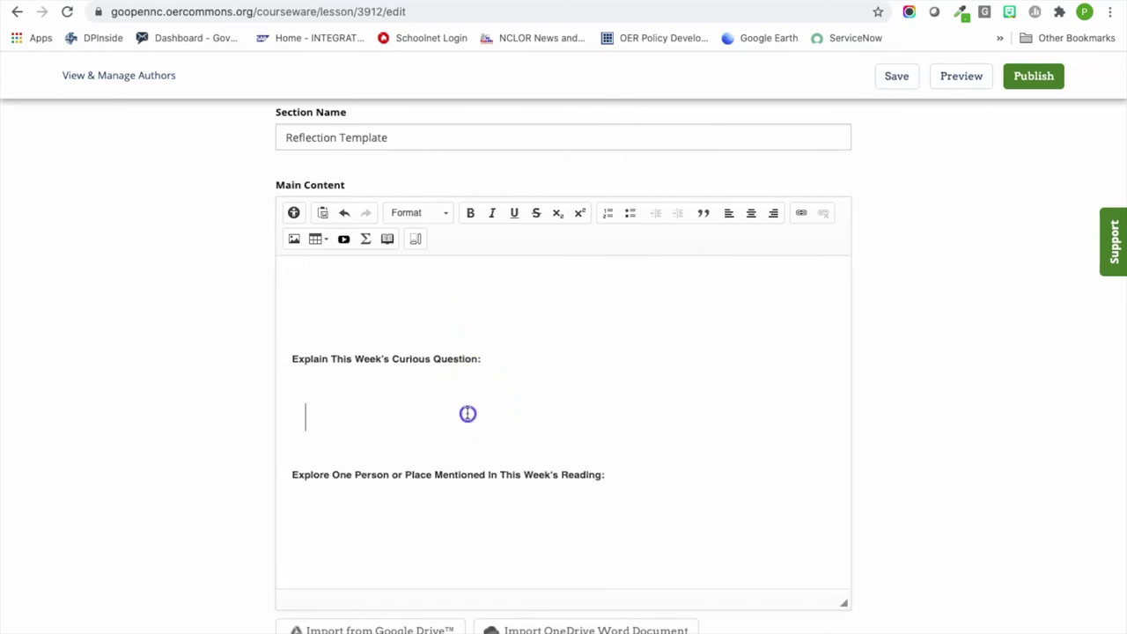
{"action": "left_click", "coordinate": [490, 530]}
{"action": "scroll", "coordinate": [220, 460], "scroll_direction": "down", "scroll_amount": 2}
- Open the Attach Section Resources form below the Reflection Template section
{"action": "scroll", "coordinate": [220, 460], "scroll_direction": "down", "scroll_amount": 5}
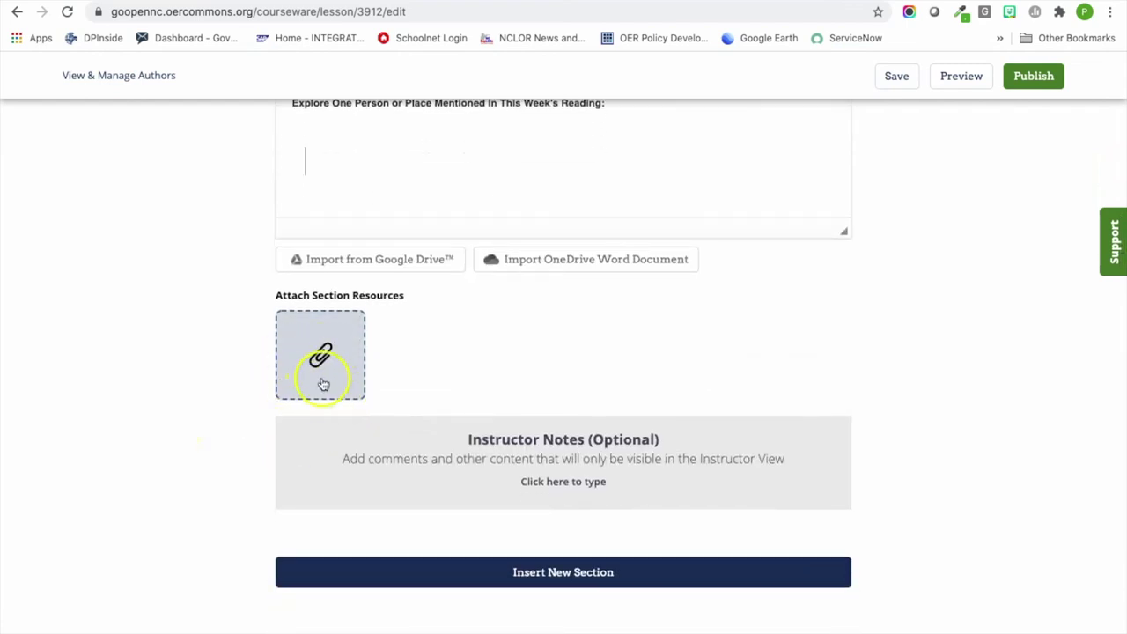
{"action": "left_click", "coordinate": [296, 380]}
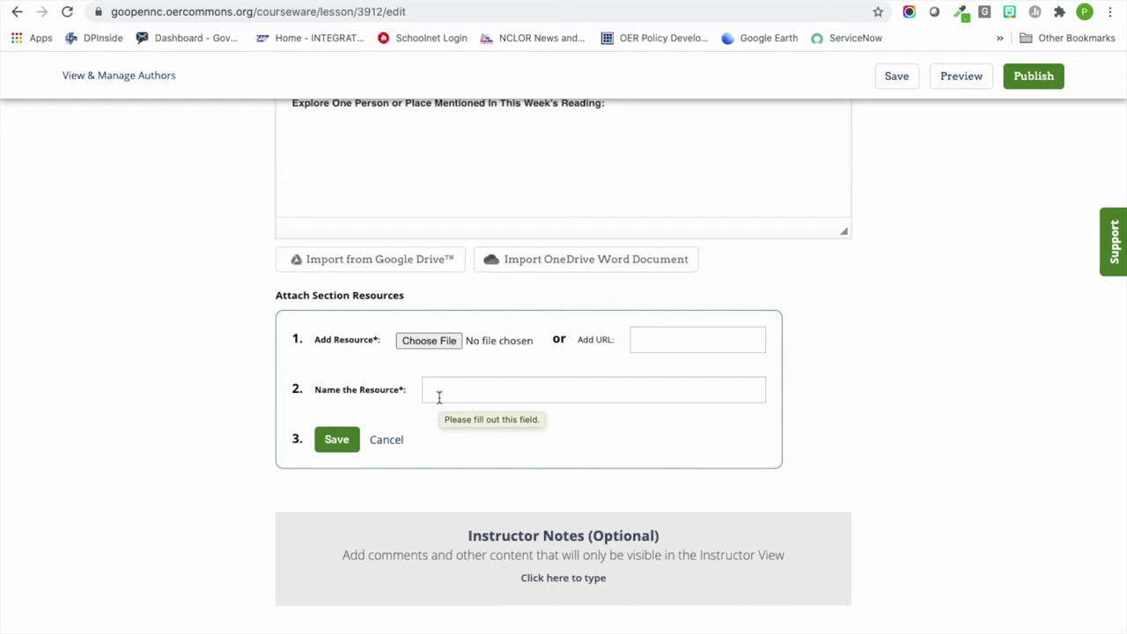
- Delete a character after the Curious Question prompt, then cancel the resource attachment form
{"action": "scroll", "coordinate": [438, 397], "scroll_direction": "up", "scroll_amount": 5}
{"action": "left_click", "coordinate": [504, 329]}
{"action": "key", "text": "BackSpace"}
{"action": "scroll", "coordinate": [505, 329], "scroll_direction": "down", "scroll_amount": 3}
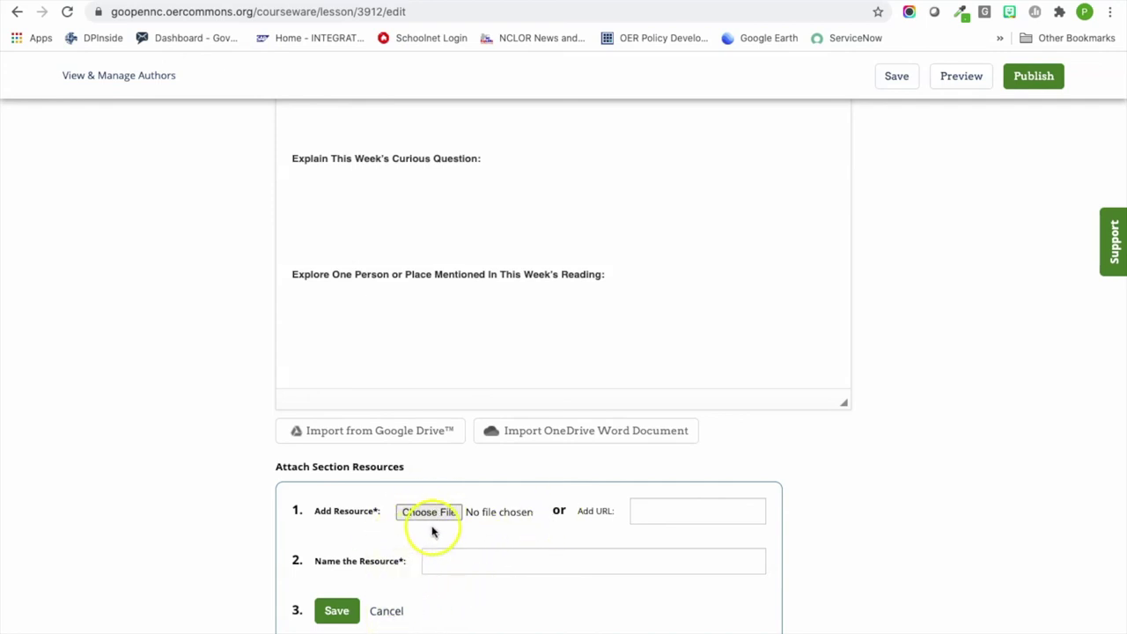
{"action": "left_click", "coordinate": [390, 610]}
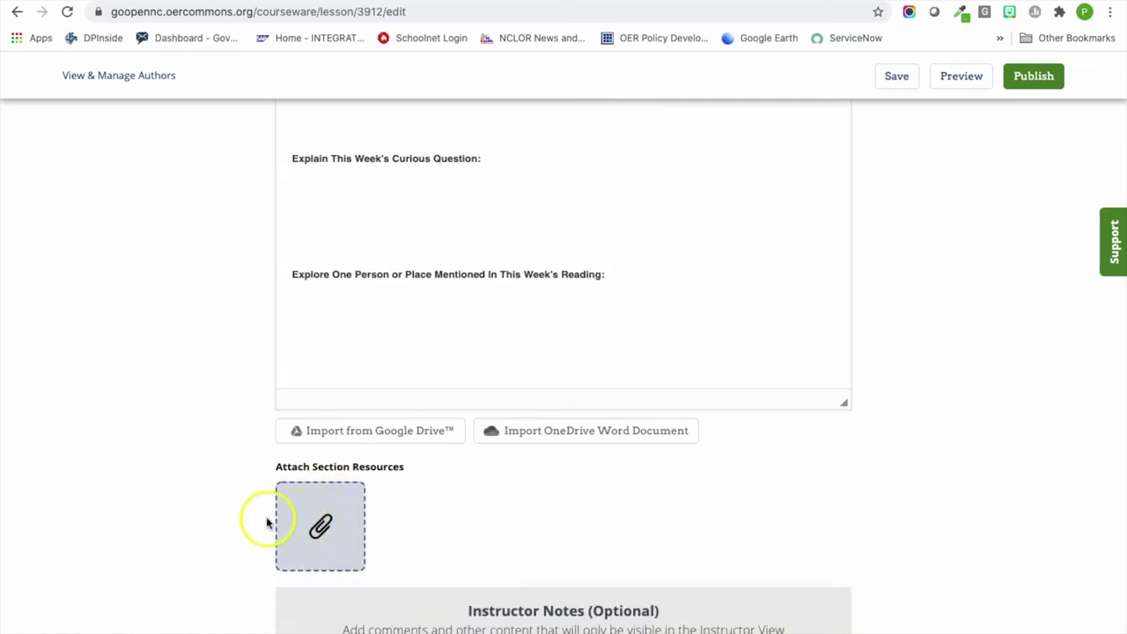
{"action": "scroll", "coordinate": [267, 523], "scroll_direction": "down", "scroll_amount": 3}
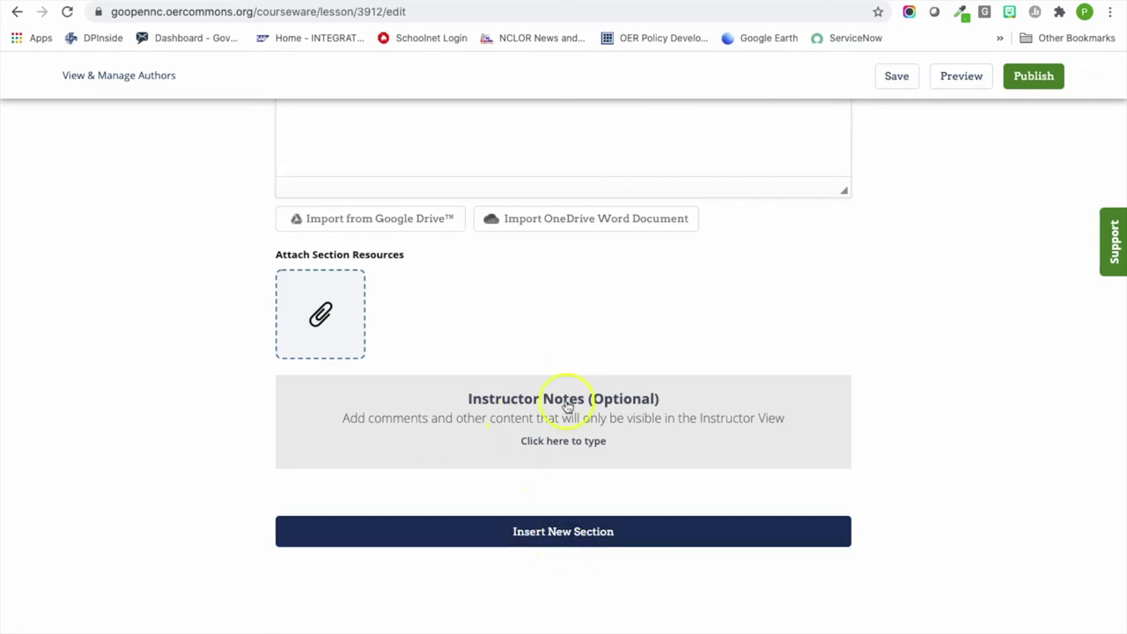
{"action": "scroll", "coordinate": [584, 339], "scroll_direction": "up", "scroll_amount": 4}
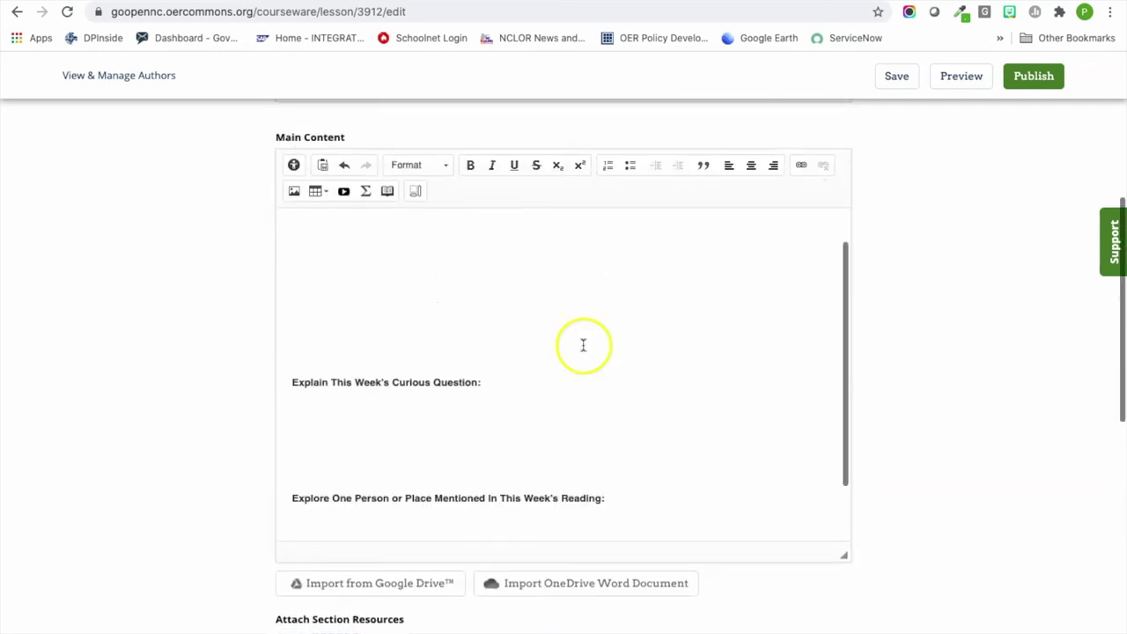
{"action": "scroll", "coordinate": [636, 400], "scroll_direction": "down", "scroll_amount": 3}
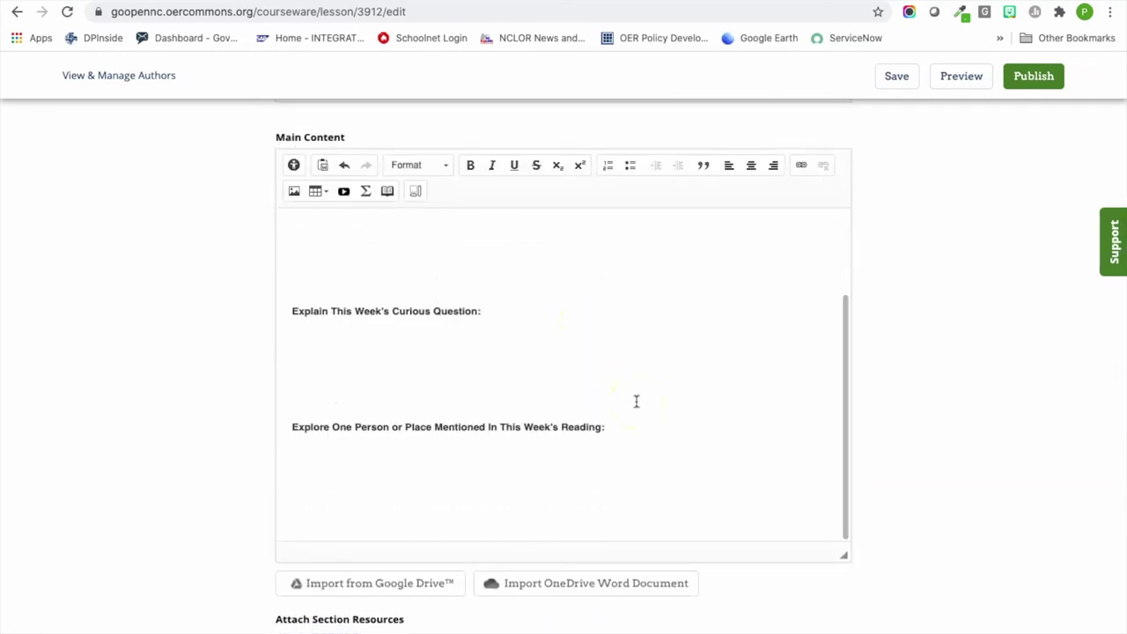
{"action": "scroll", "coordinate": [953, 429], "scroll_direction": "up", "scroll_amount": 5}
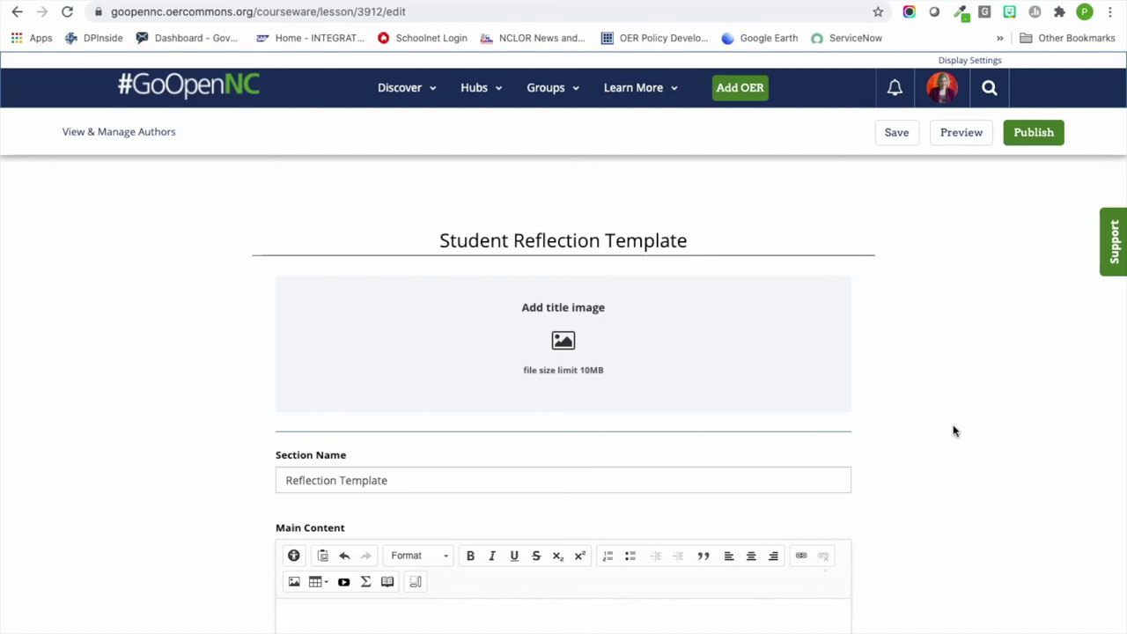
{"action": "scroll", "coordinate": [954, 431], "scroll_direction": "down", "scroll_amount": 7}
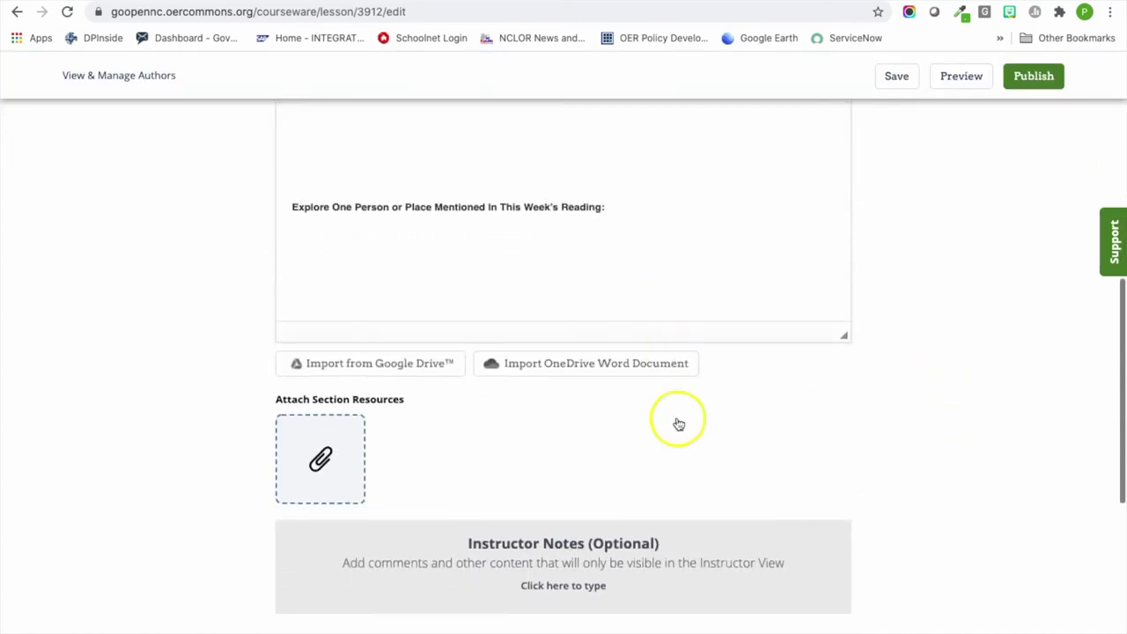
{"action": "scroll", "coordinate": [719, 534], "scroll_direction": "down", "scroll_amount": 3}
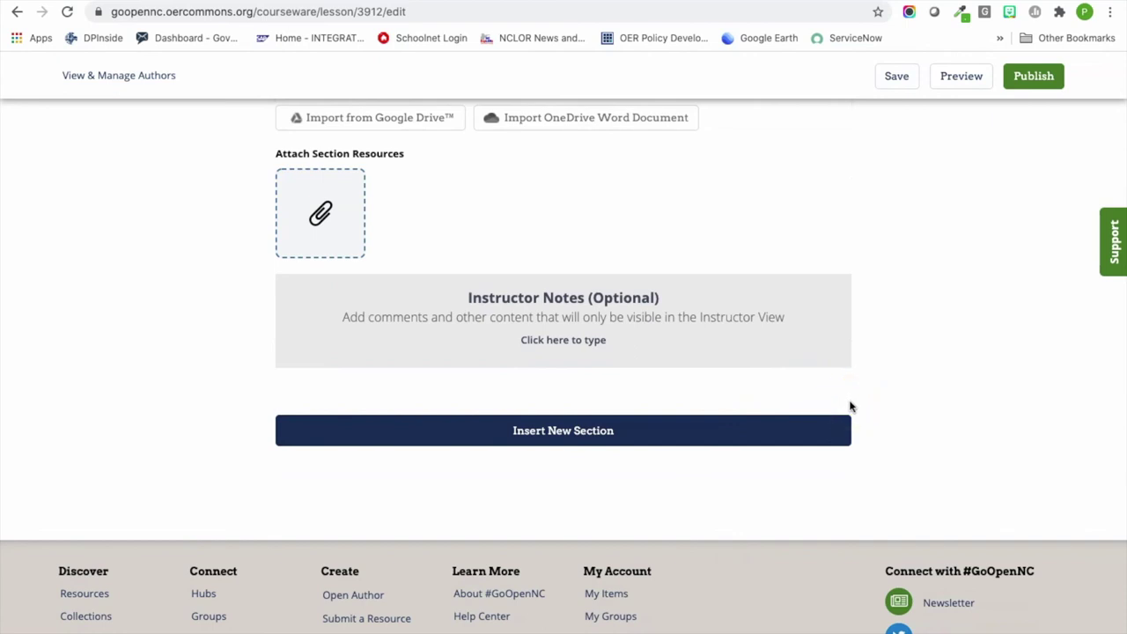
{"action": "scroll", "coordinate": [850, 406], "scroll_direction": "up", "scroll_amount": 9}
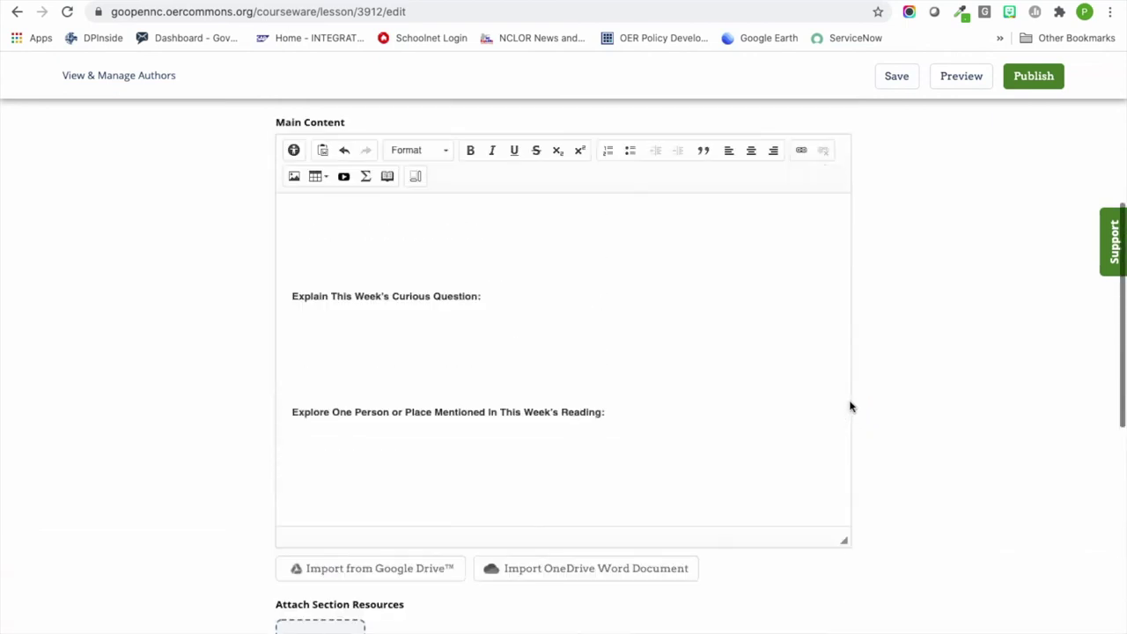
{"action": "scroll", "coordinate": [851, 405], "scroll_direction": "up", "scroll_amount": 1}
{"action": "left_click", "coordinate": [851, 387]}
- Publish the lesson and write the overview 'Lesson plan for Charlotte's Web - I designed this lesson plan to accompany the text.'
{"action": "left_click", "coordinate": [1035, 101]}
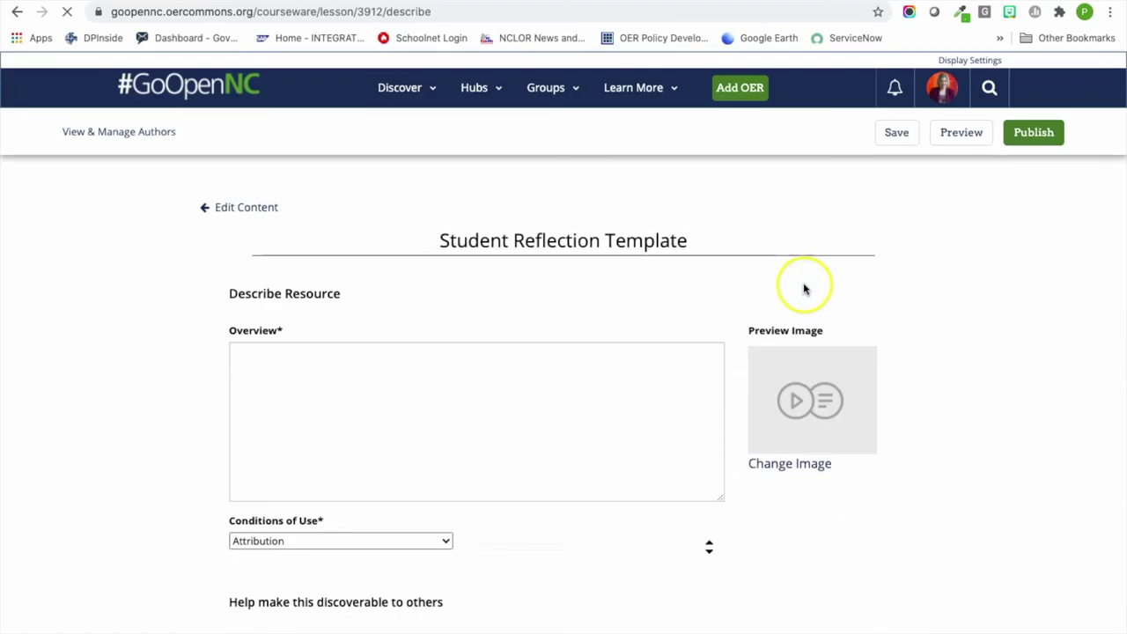
{"action": "left_click", "coordinate": [470, 437]}
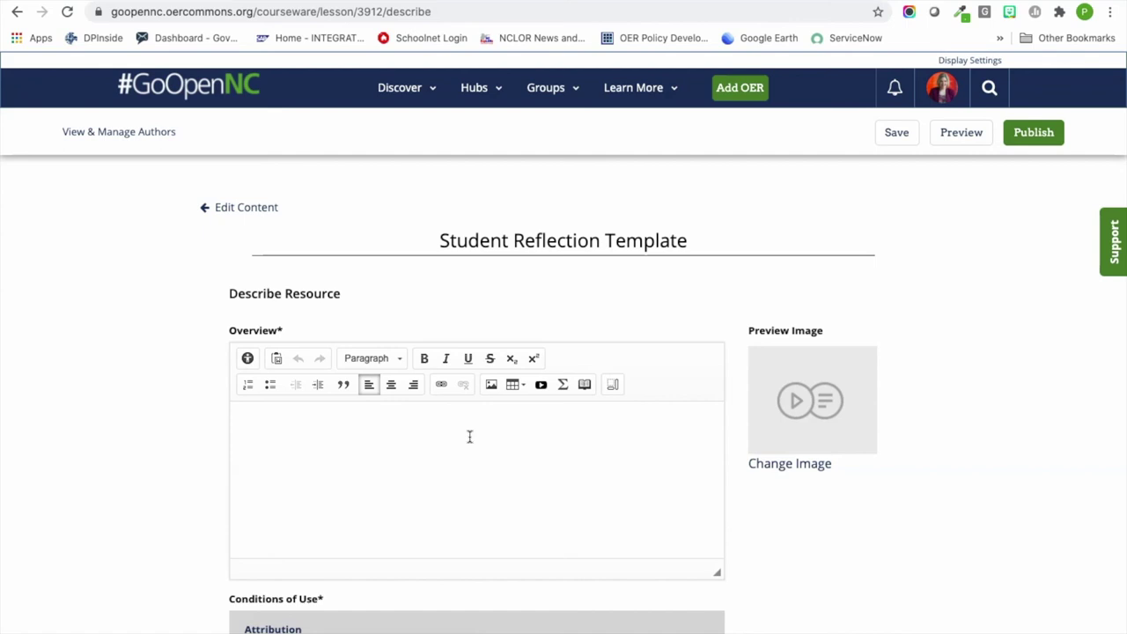
{"action": "type", "text": "Lesson plan for Charlotte"}
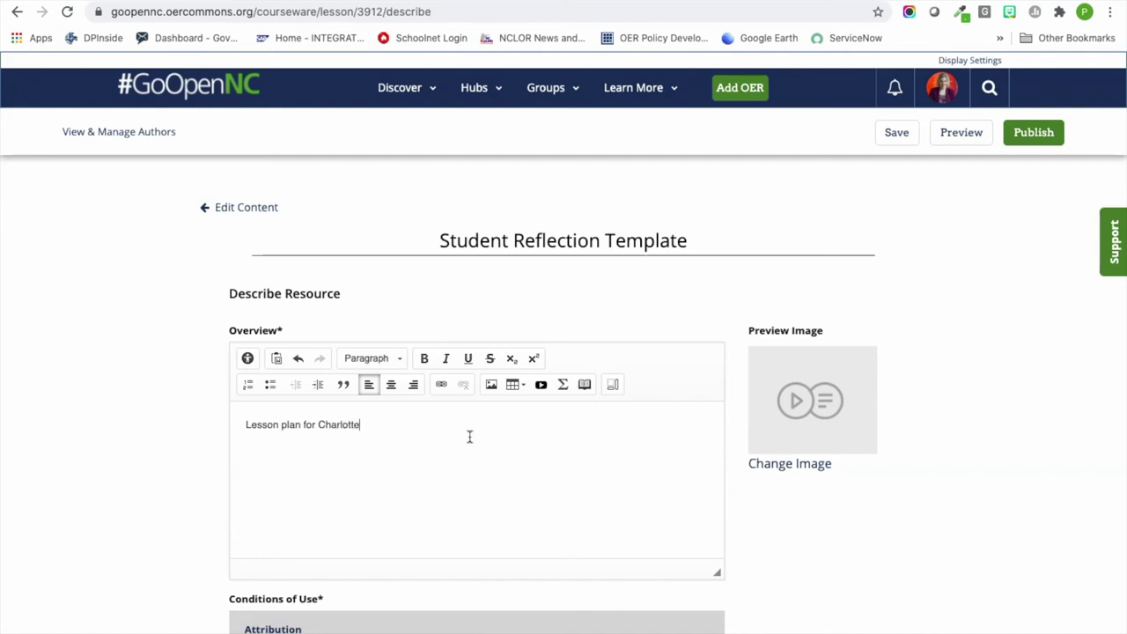
{"action": "type", "text": "'s Web"}
{"action": "type", "text": " - "}
{"action": "type", "text": "I desi"}
{"action": "type", "text": "gned this "}
{"action": "type", "text": "lesson p"}
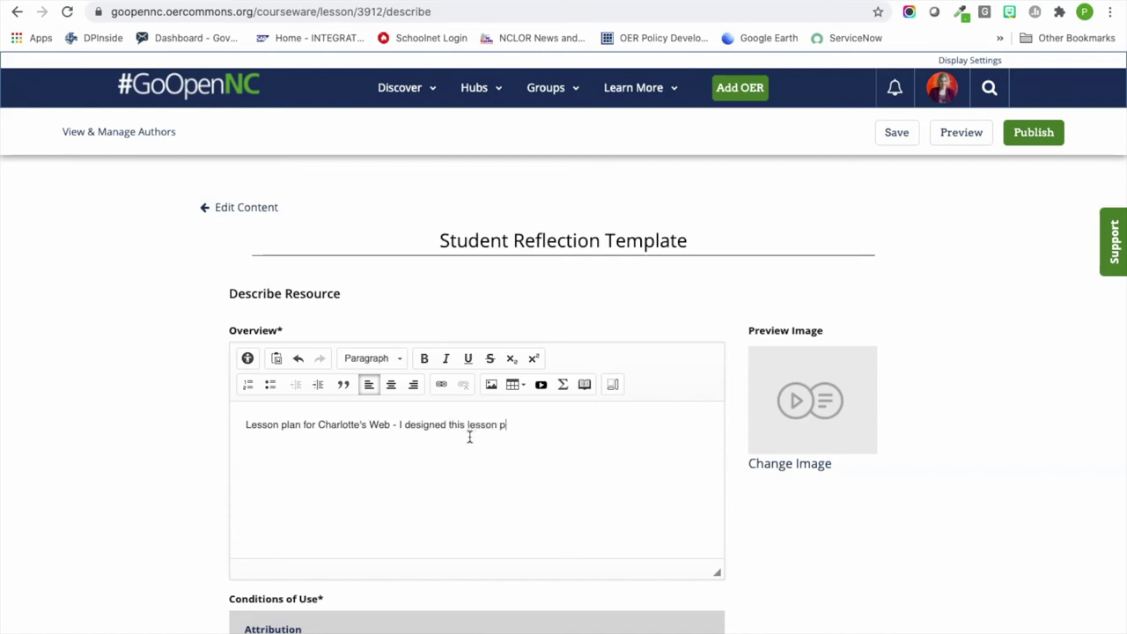
{"action": "type", "text": "lan to accompany the text"}
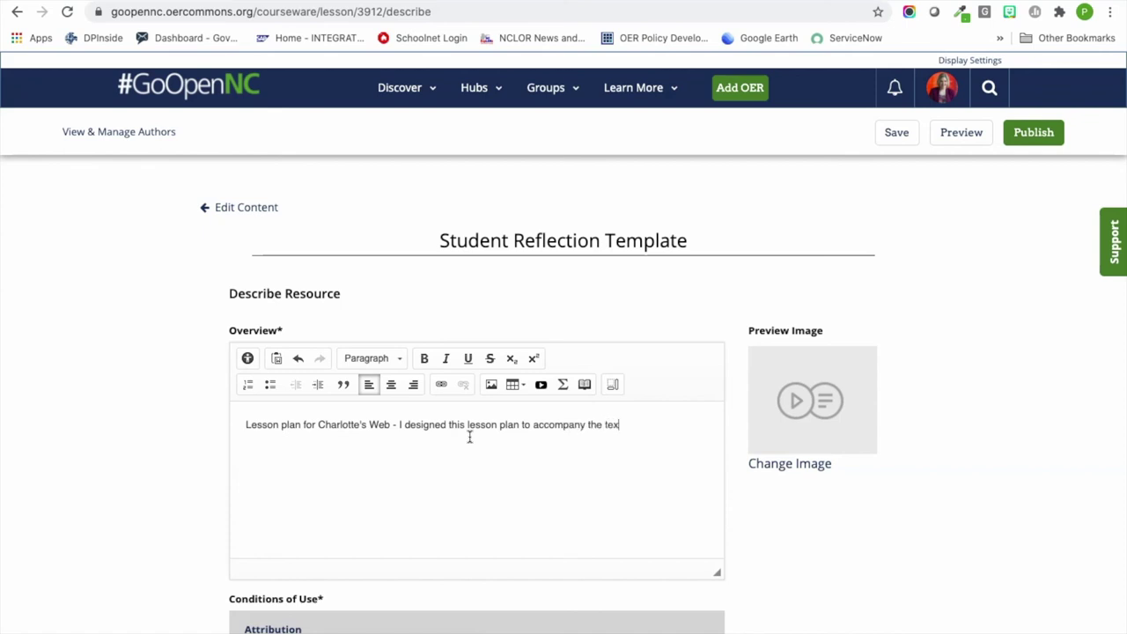
{"action": "type", "text": "."}
{"action": "scroll", "coordinate": [469, 436], "scroll_direction": "down", "scroll_amount": 3}
- End the overview sentence and change Conditions of Use from Attribution to Attribution Non-Commercial
{"action": "left_click", "coordinate": [347, 291]}
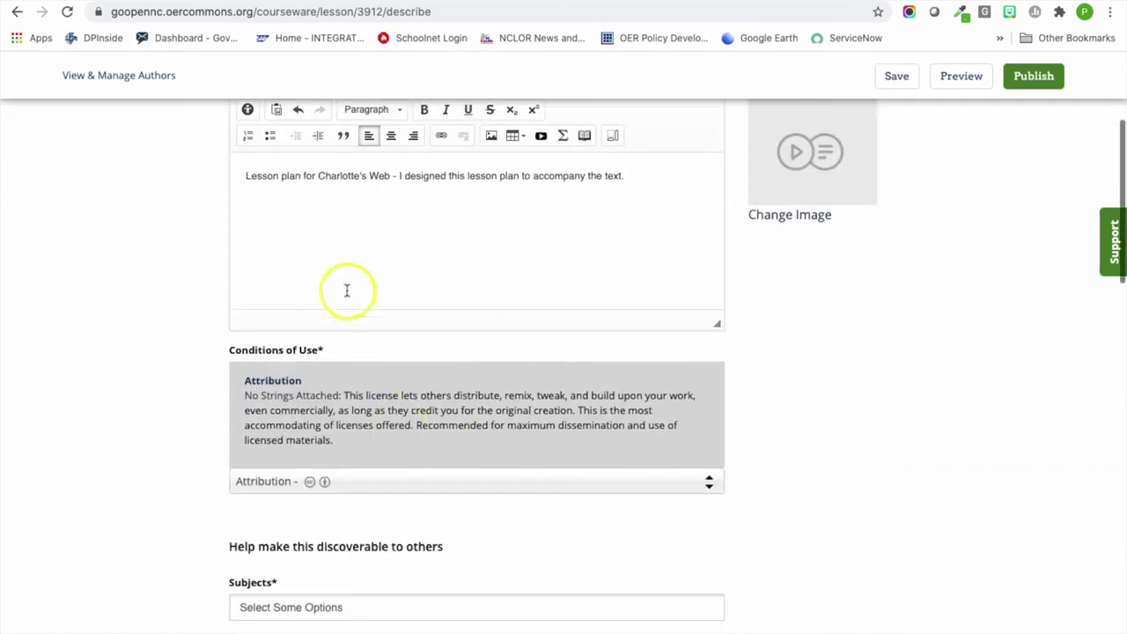
{"action": "left_click", "coordinate": [371, 483]}
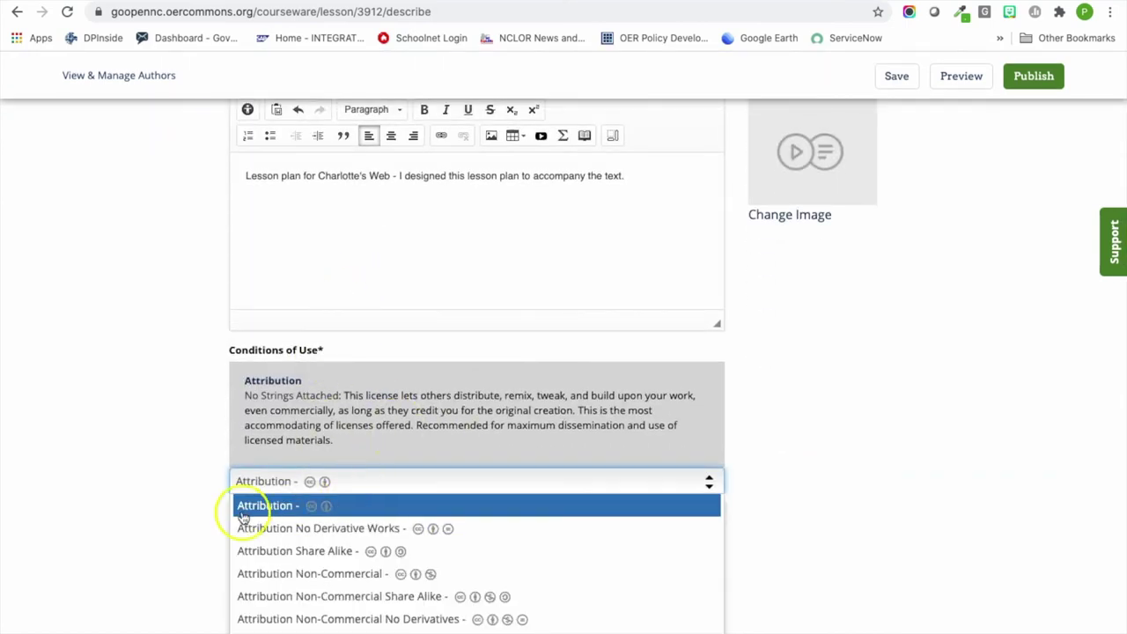
{"action": "scroll", "coordinate": [174, 483], "scroll_direction": "down", "scroll_amount": 2}
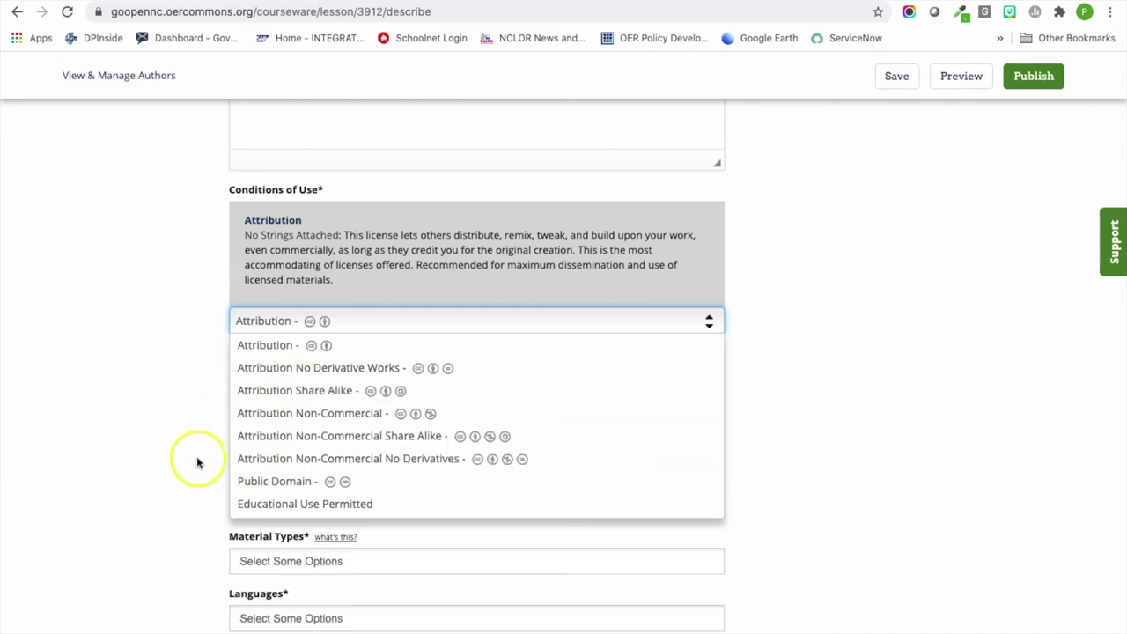
{"action": "left_click", "coordinate": [273, 416]}
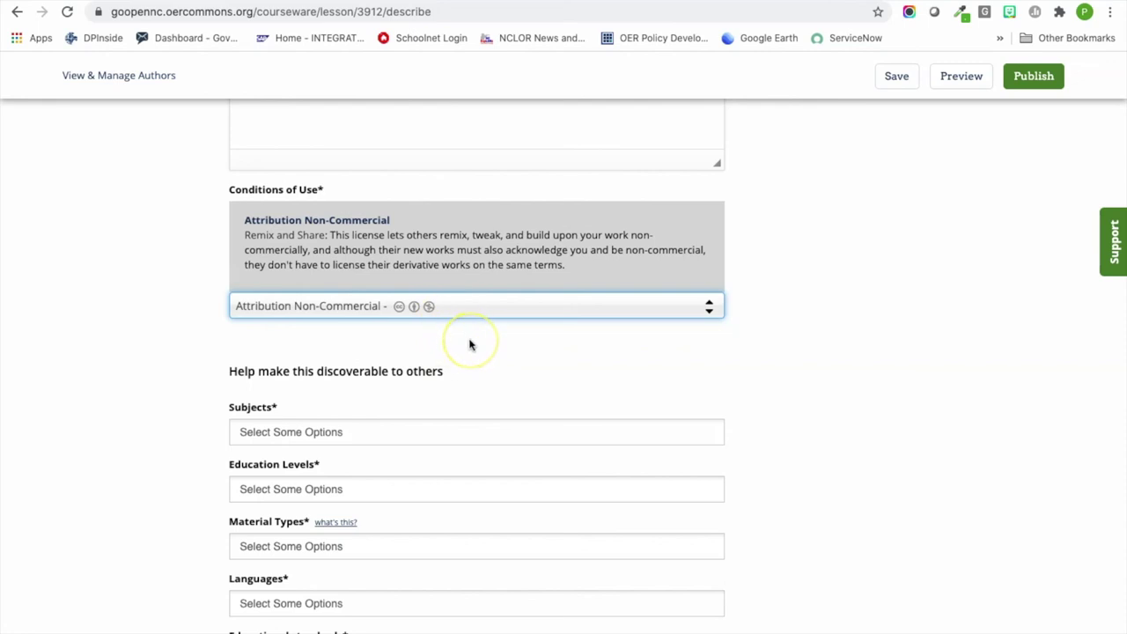
{"action": "scroll", "coordinate": [470, 344], "scroll_direction": "down", "scroll_amount": 2}
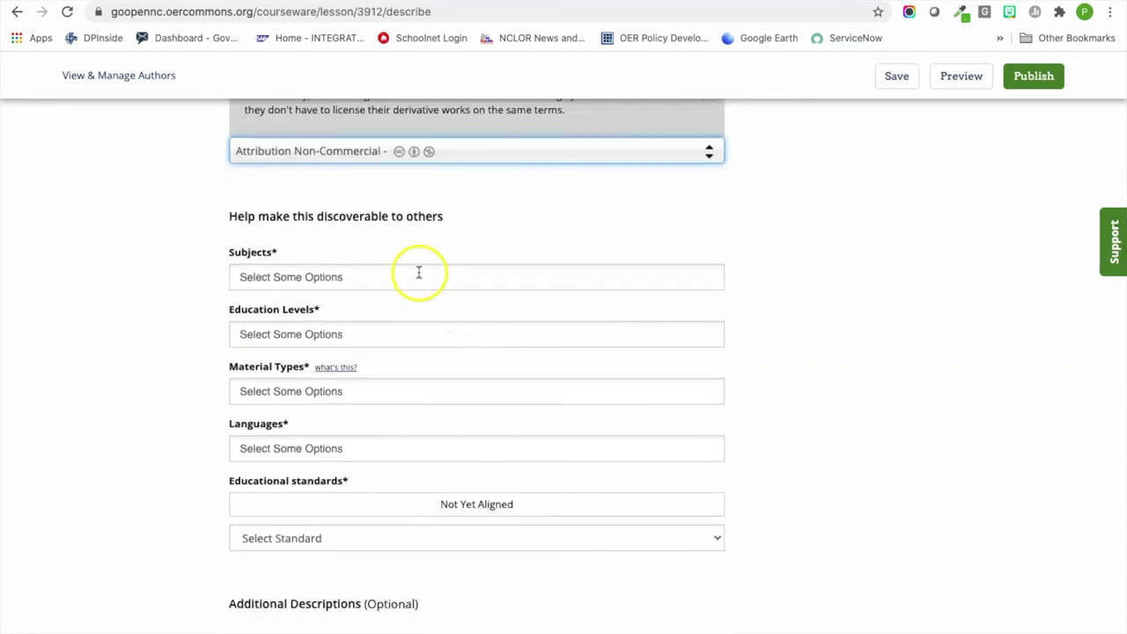
- Tag the subject as Reading Literature and the education level as Upper Primary, replacing Lower Primary
{"action": "left_click", "coordinate": [419, 275]}
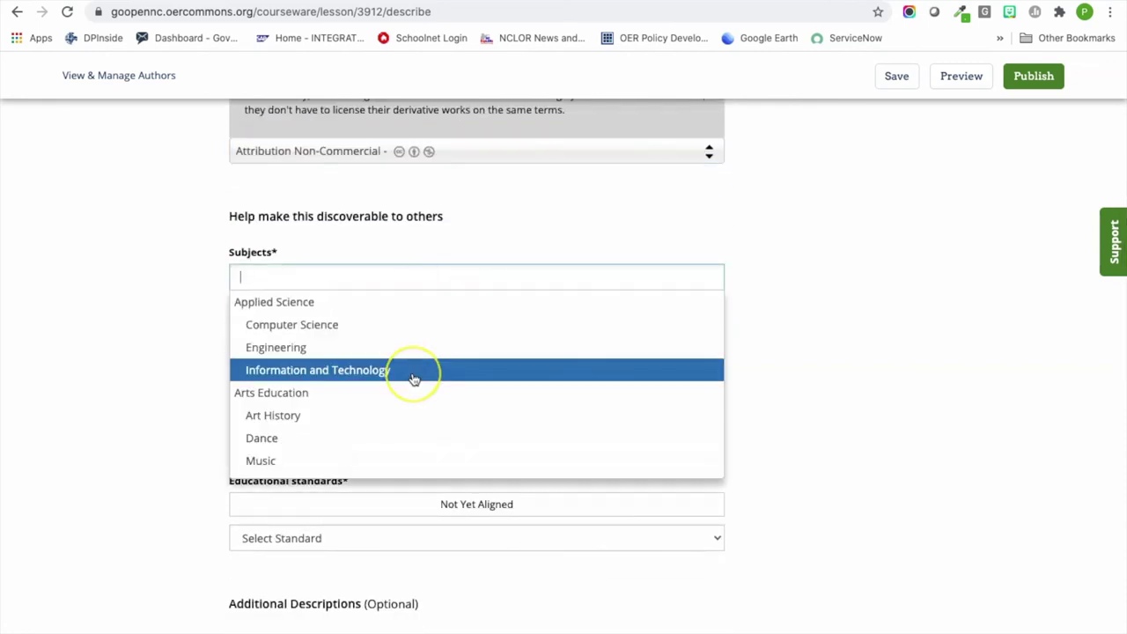
{"action": "scroll", "coordinate": [414, 378], "scroll_direction": "down", "scroll_amount": 5}
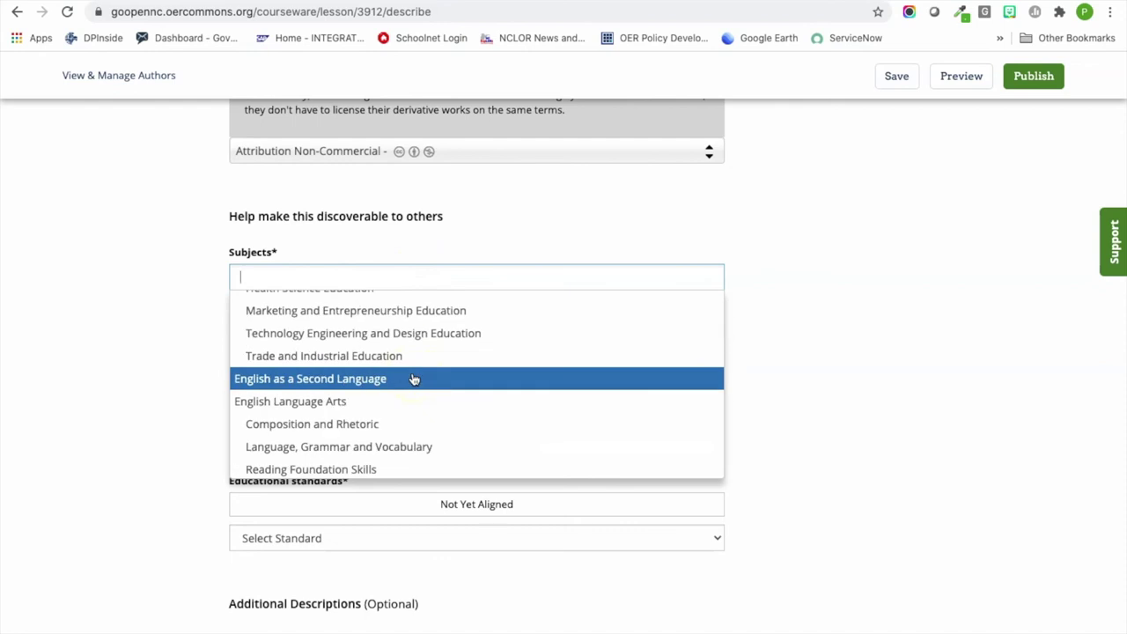
{"action": "scroll", "coordinate": [414, 378], "scroll_direction": "up", "scroll_amount": 3}
{"action": "scroll", "coordinate": [413, 378], "scroll_direction": "down", "scroll_amount": 5}
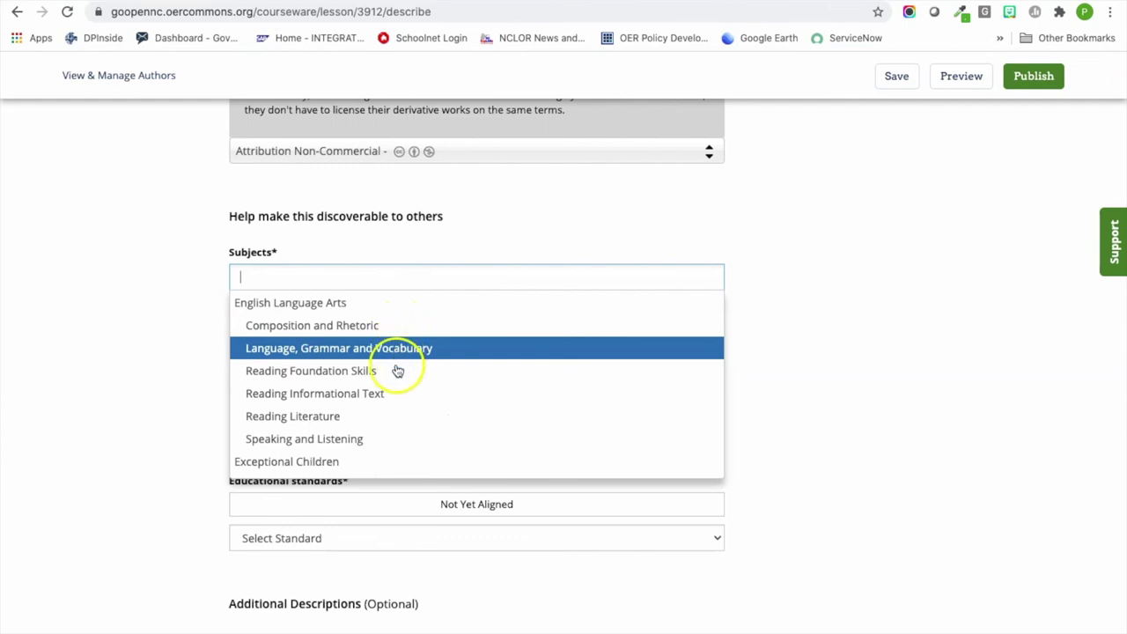
{"action": "left_click", "coordinate": [388, 419]}
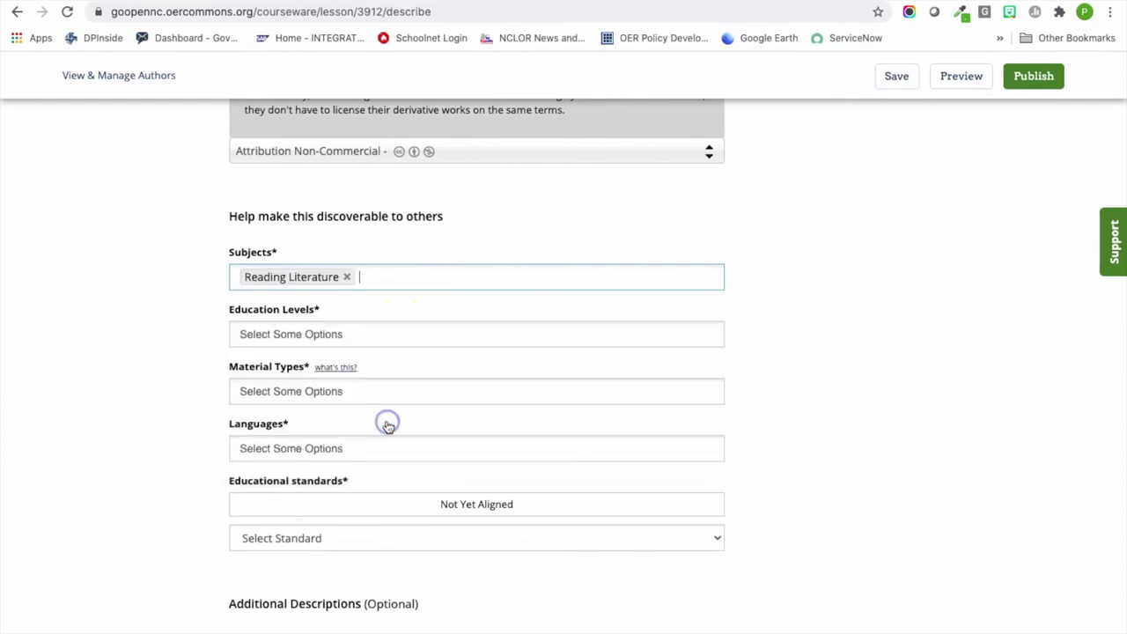
{"action": "left_click", "coordinate": [350, 343]}
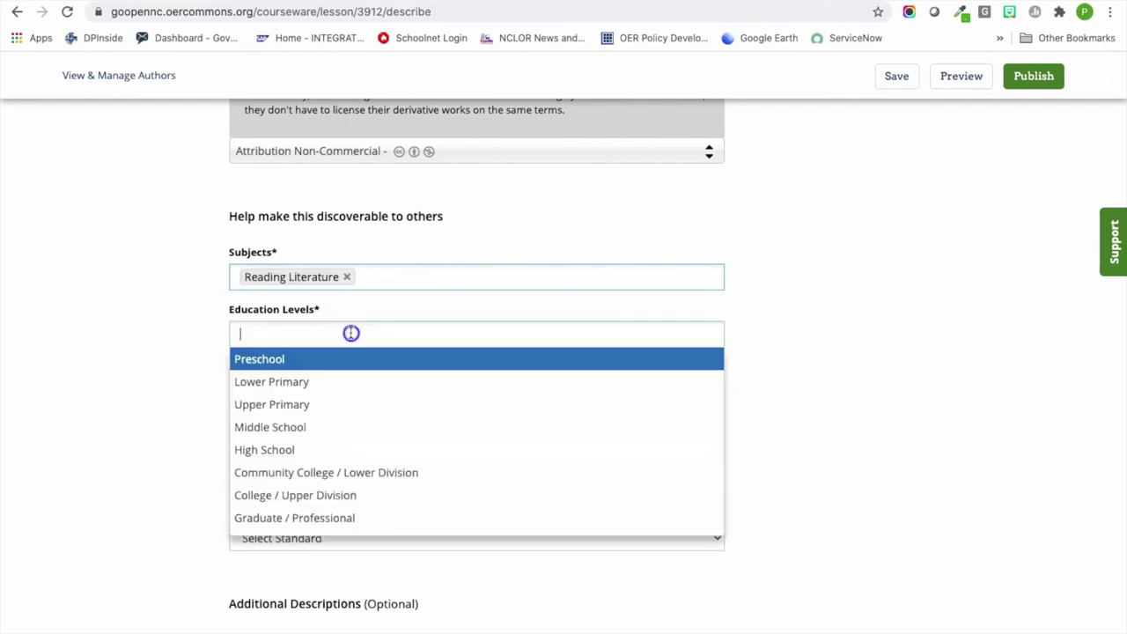
{"action": "left_click", "coordinate": [337, 383]}
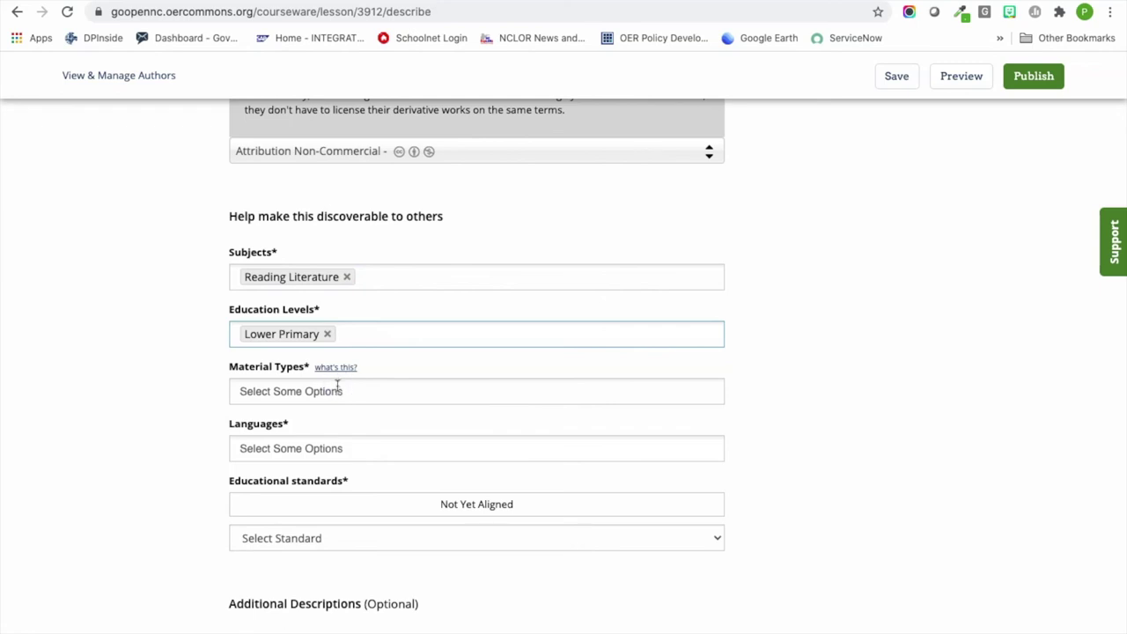
{"action": "left_click", "coordinate": [328, 333]}
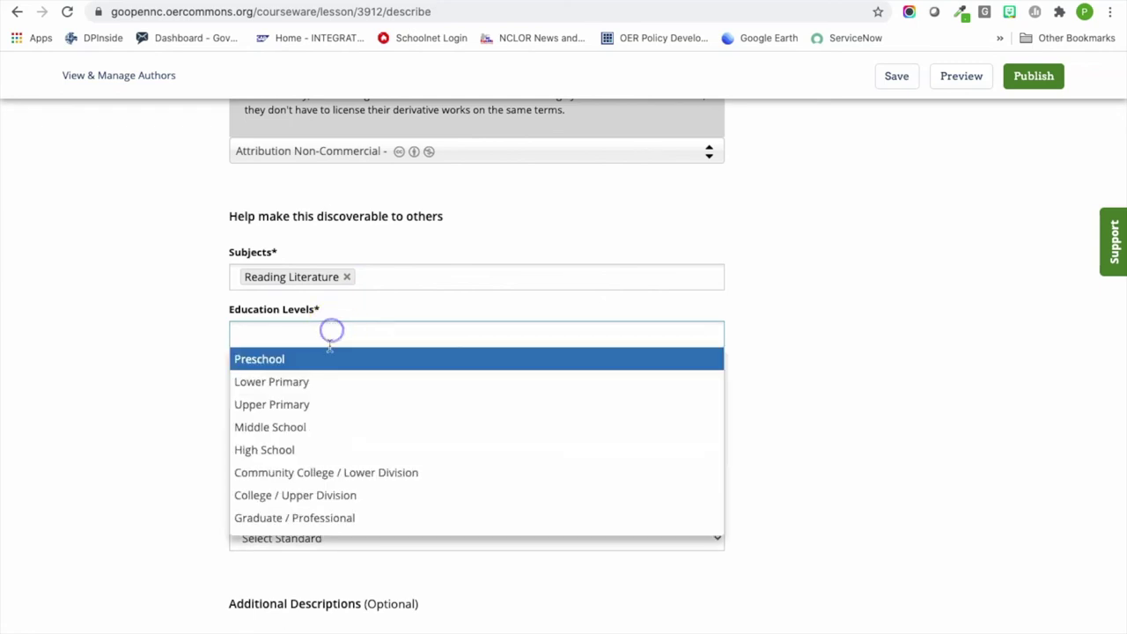
{"action": "left_click", "coordinate": [339, 404]}
- Set the material type to Lesson and the language to English
{"action": "left_click", "coordinate": [325, 393]}
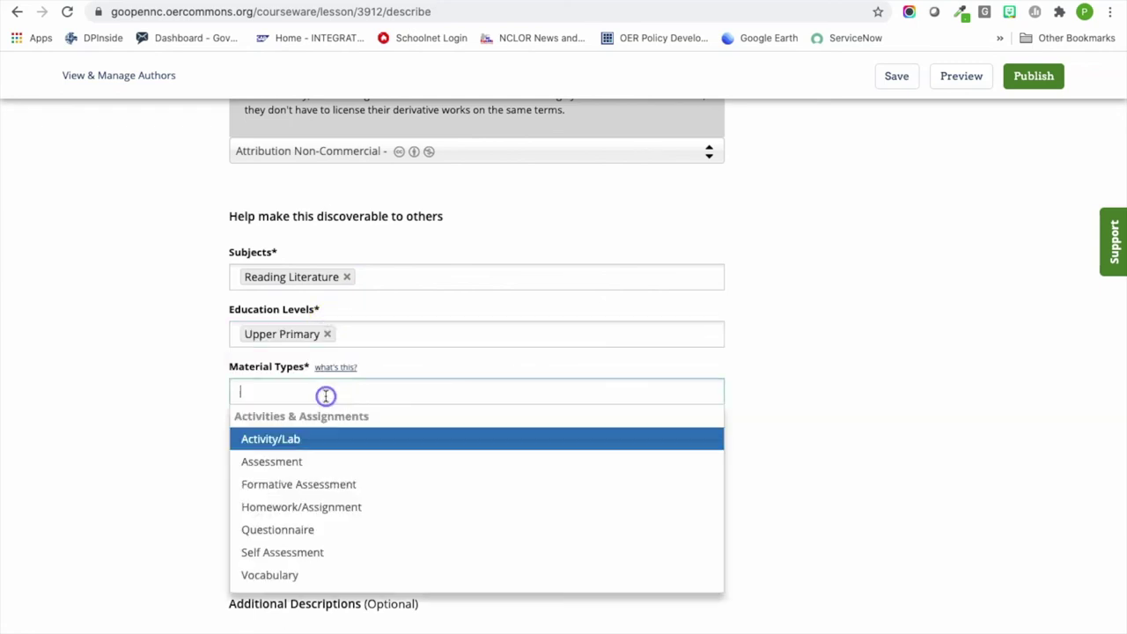
{"action": "scroll", "coordinate": [374, 523], "scroll_direction": "down", "scroll_amount": 5}
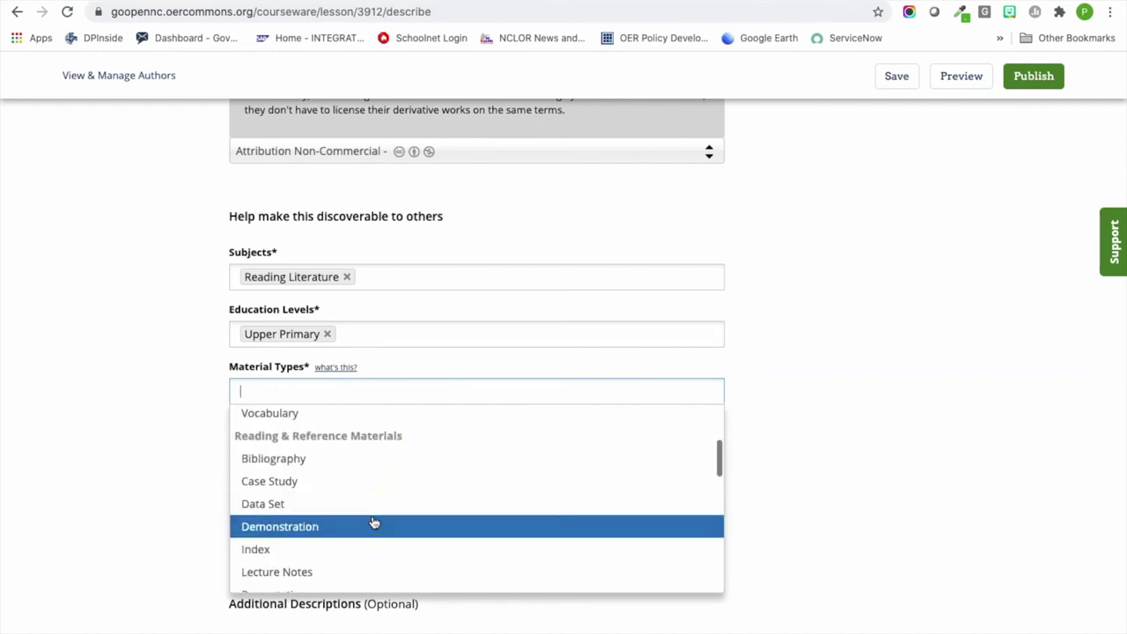
{"action": "scroll", "coordinate": [374, 523], "scroll_direction": "down", "scroll_amount": 2}
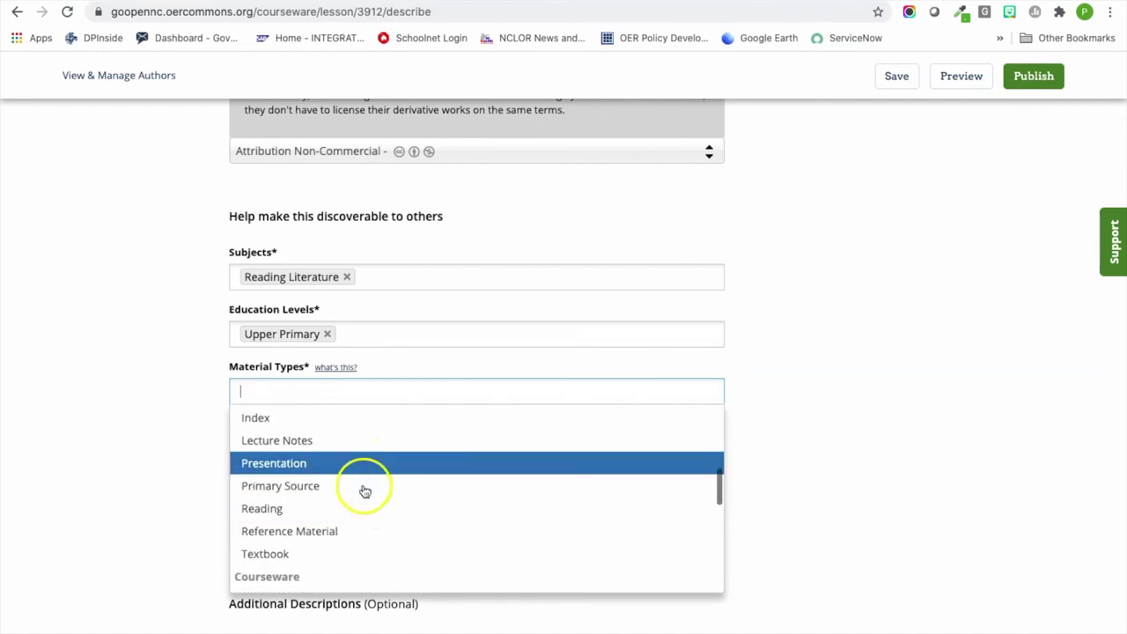
{"action": "scroll", "coordinate": [368, 498], "scroll_direction": "down", "scroll_amount": 2}
{"action": "scroll", "coordinate": [367, 499], "scroll_direction": "down", "scroll_amount": 1}
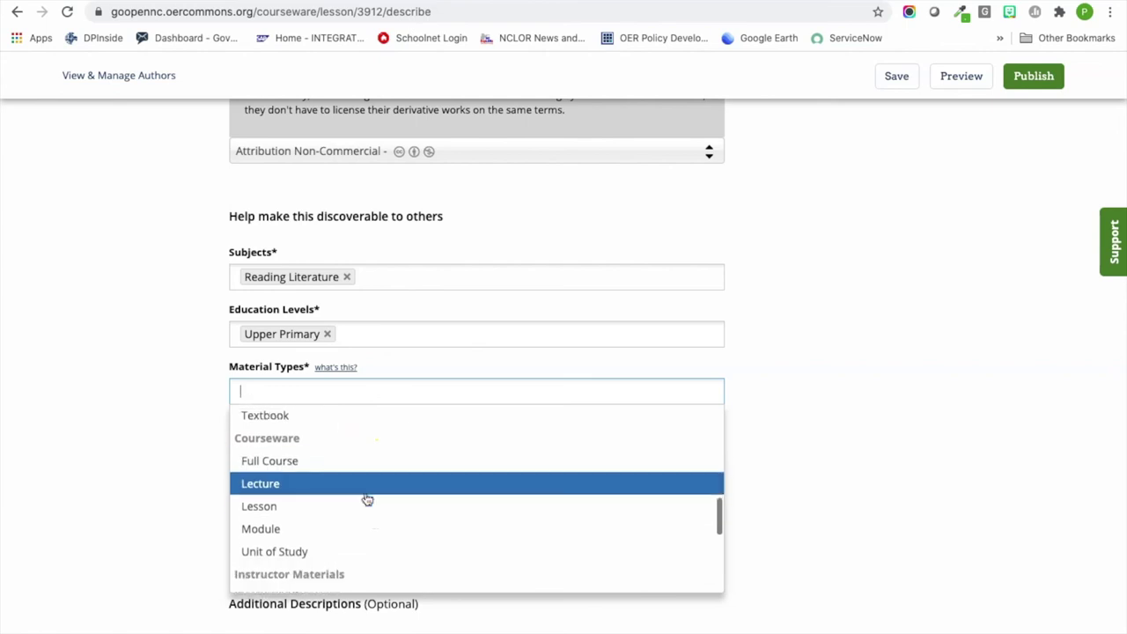
{"action": "left_click", "coordinate": [367, 500]}
{"action": "left_click", "coordinate": [353, 449]}
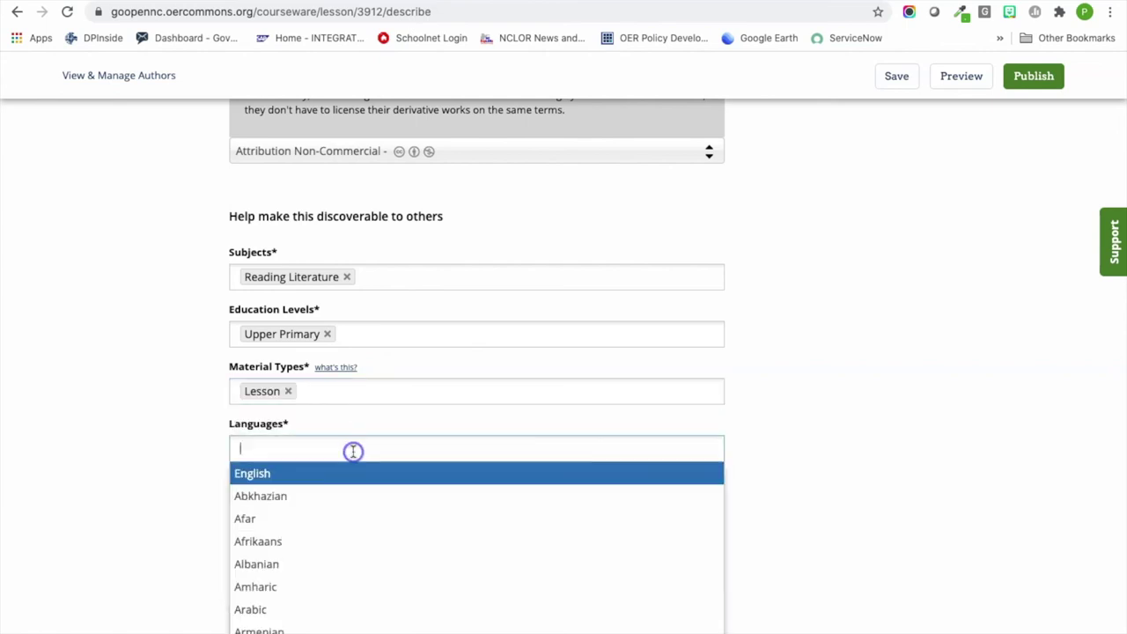
{"action": "left_click", "coordinate": [352, 475]}
- Align the lesson to NC ELA Standards, Grade 3, Reading: Literature, standard NC.ELA.RL.3.3
{"action": "left_click", "coordinate": [290, 533]}
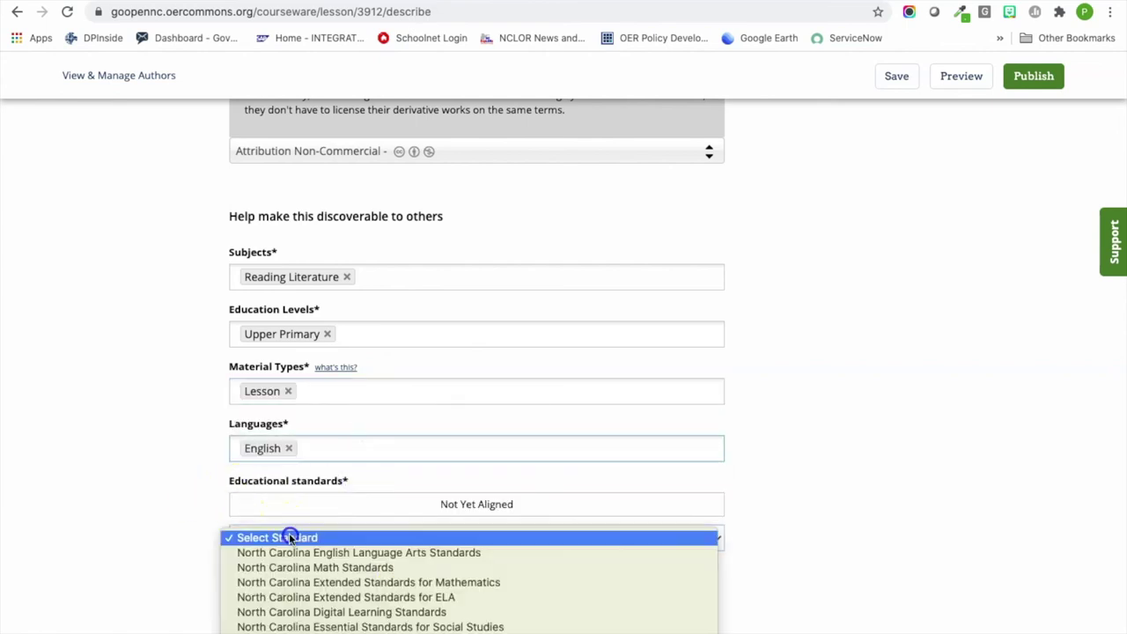
{"action": "left_click", "coordinate": [297, 552]}
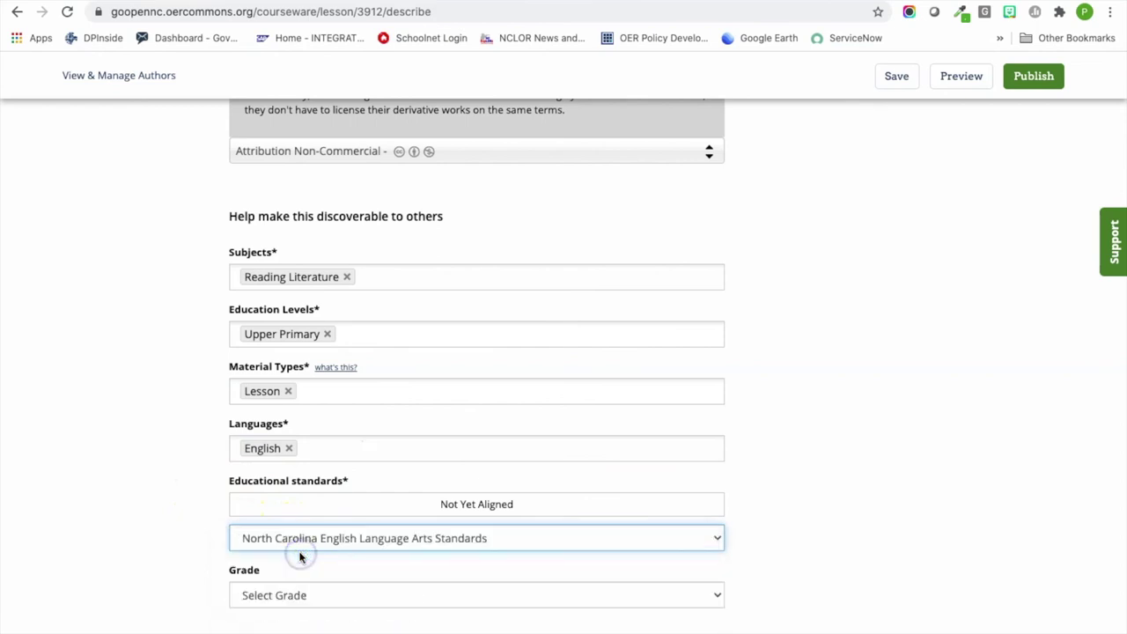
{"action": "scroll", "coordinate": [296, 556], "scroll_direction": "down", "scroll_amount": 1}
{"action": "left_click", "coordinate": [314, 478]}
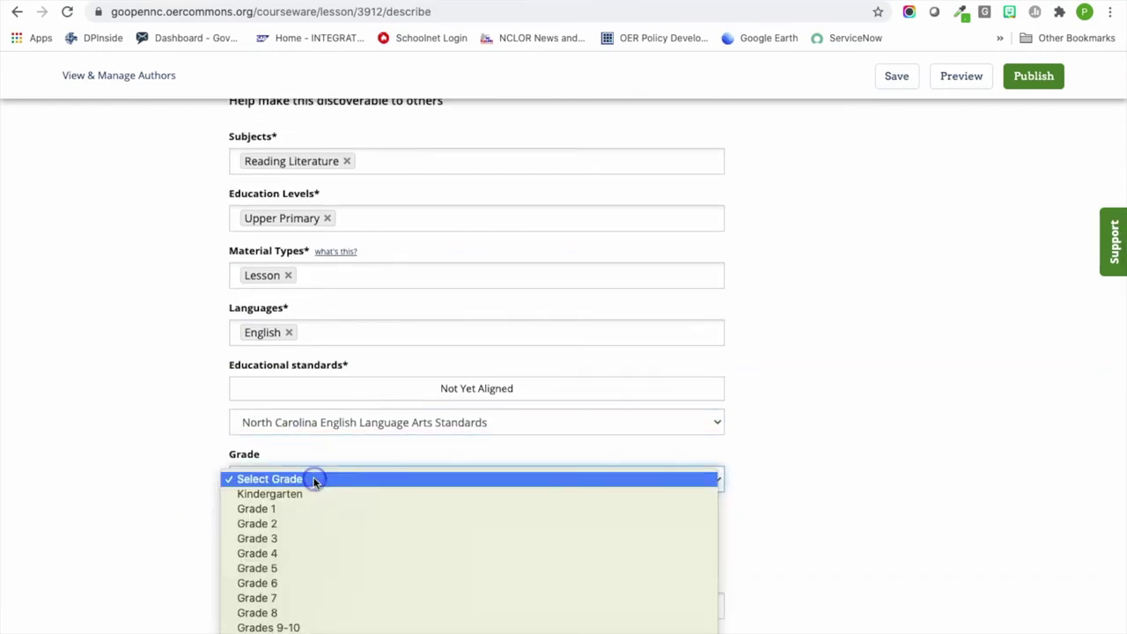
{"action": "left_click", "coordinate": [320, 538]}
{"action": "left_click", "coordinate": [339, 545]}
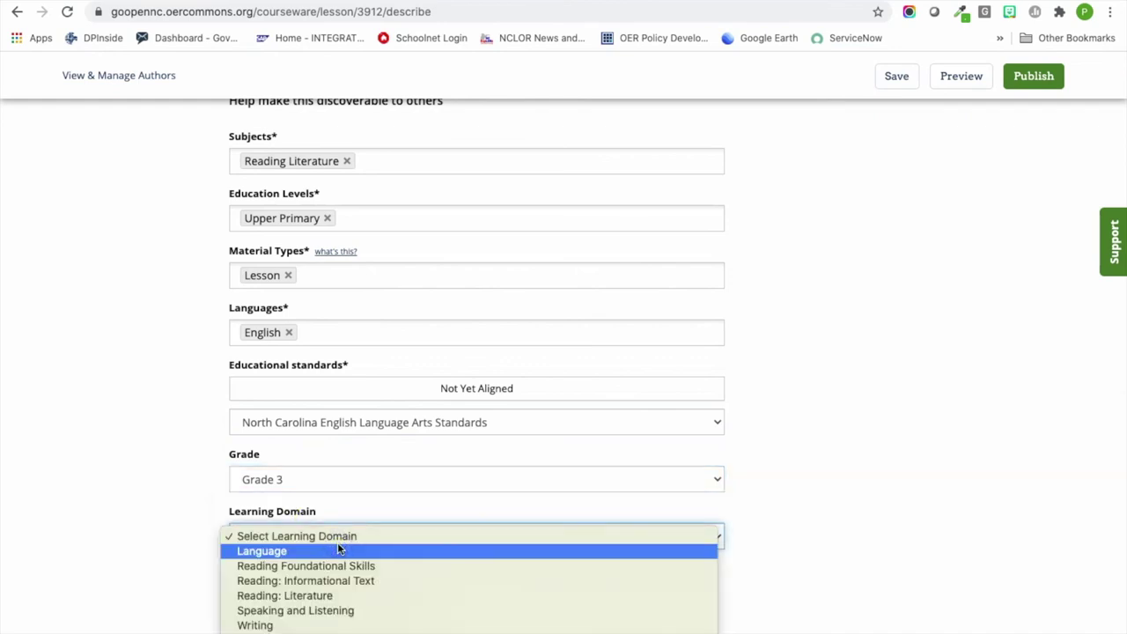
{"action": "left_click", "coordinate": [340, 595]}
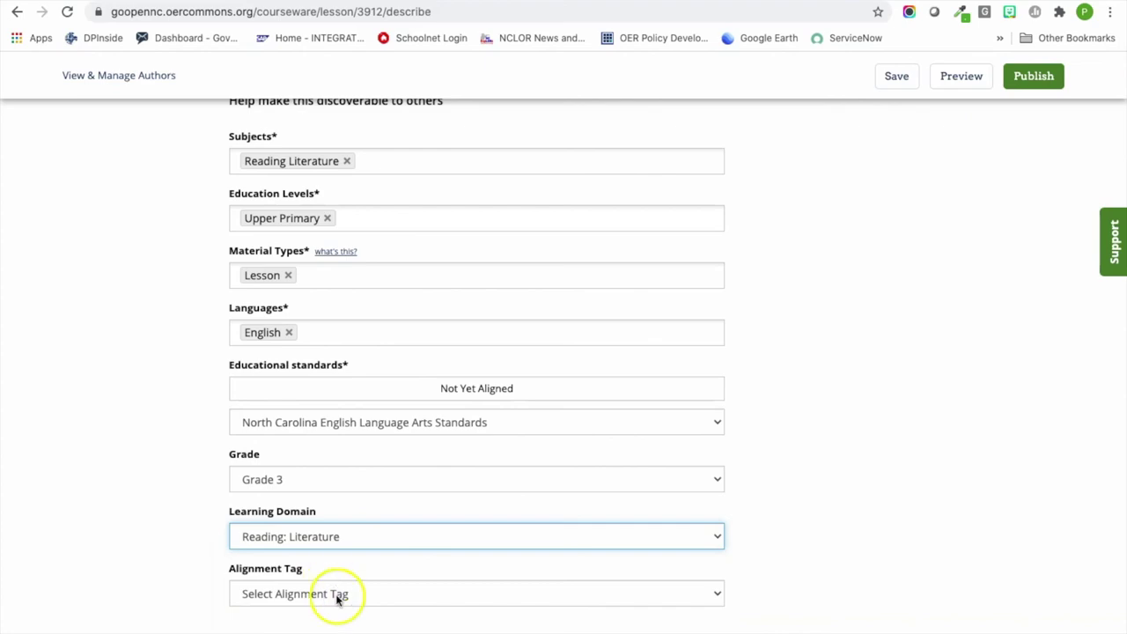
{"action": "left_click", "coordinate": [335, 595]}
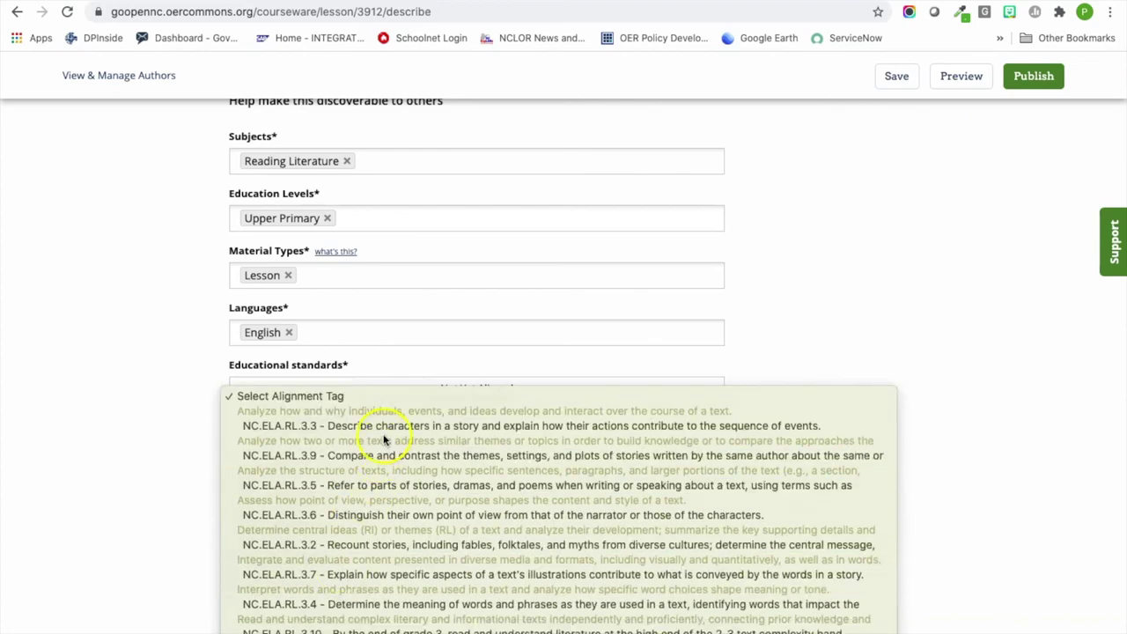
{"action": "left_click", "coordinate": [387, 425]}
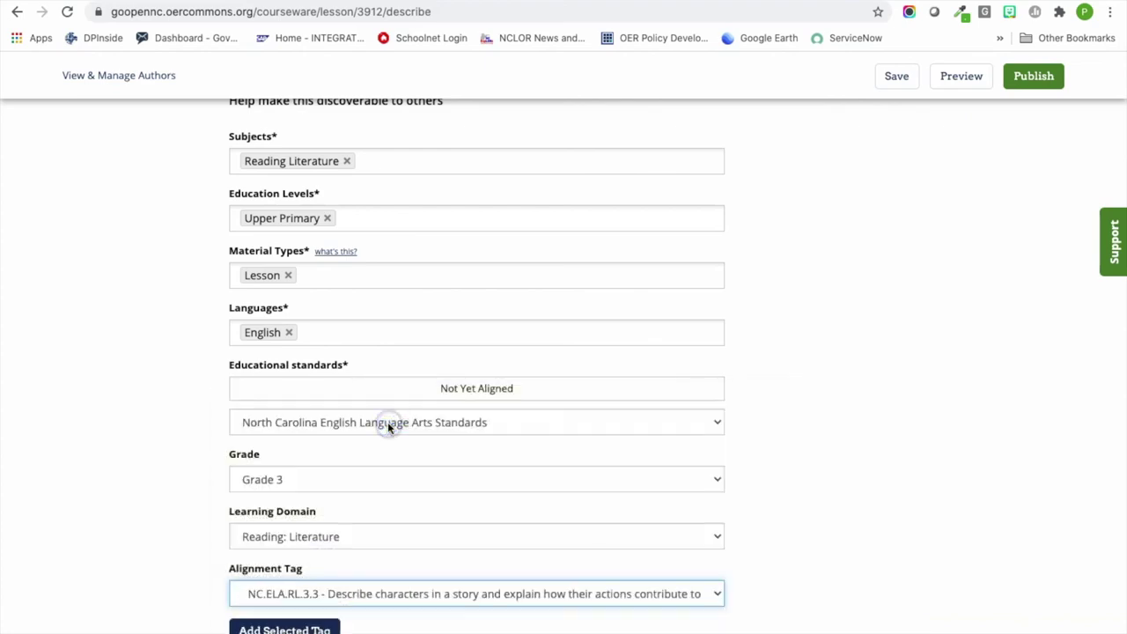
{"action": "scroll", "coordinate": [178, 496], "scroll_direction": "down", "scroll_amount": 3}
{"action": "left_click", "coordinate": [268, 455]}
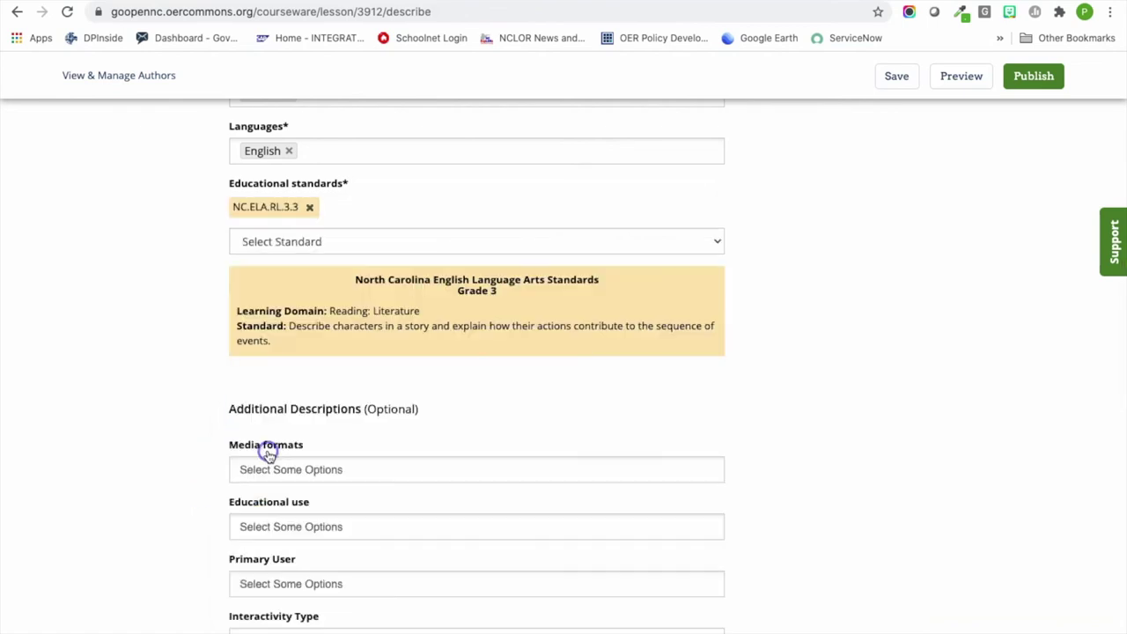
- At the bottom of the Describe page, accept 'I agree' and publish the Student Reflection Template
{"action": "scroll", "coordinate": [159, 408], "scroll_direction": "down", "scroll_amount": 3}
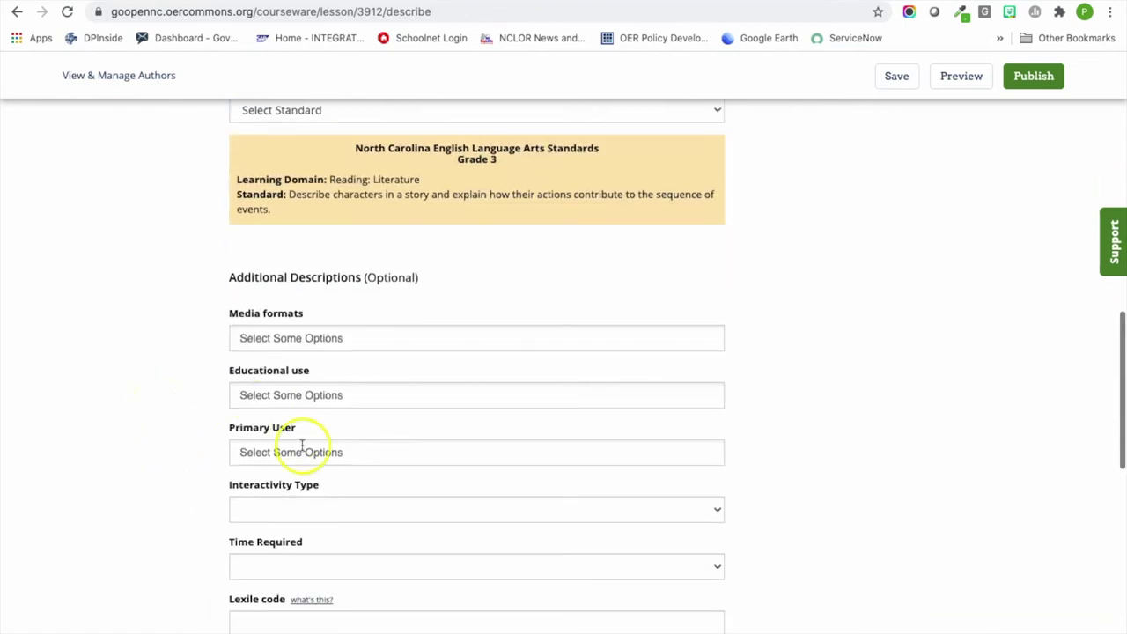
{"action": "scroll", "coordinate": [367, 229], "scroll_direction": "up", "scroll_amount": 2}
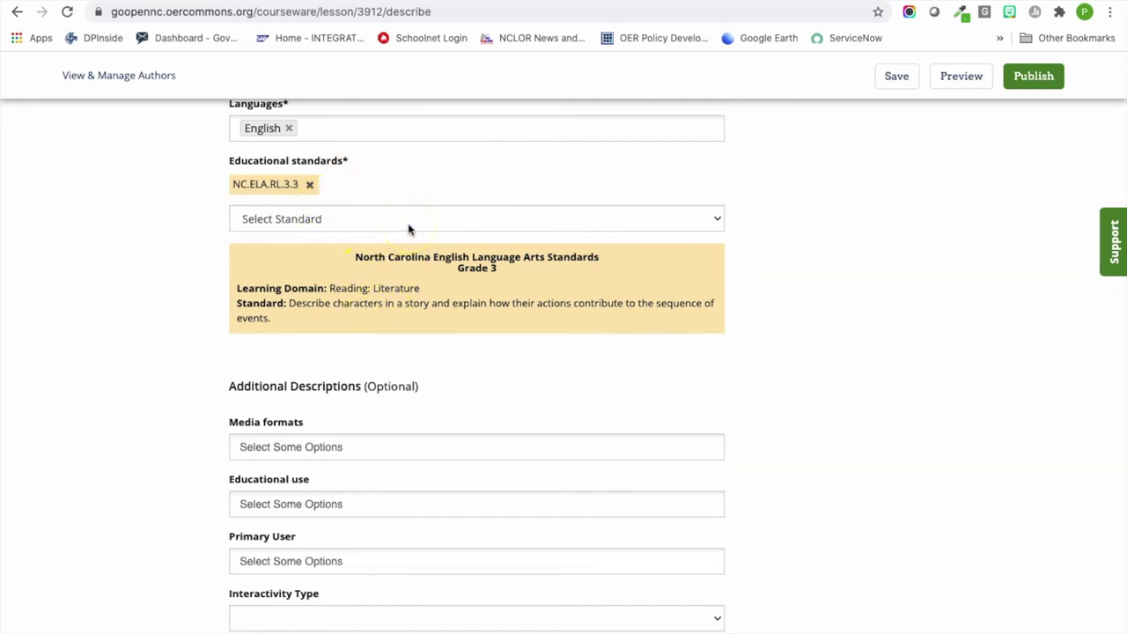
{"action": "scroll", "coordinate": [414, 383], "scroll_direction": "down", "scroll_amount": 3}
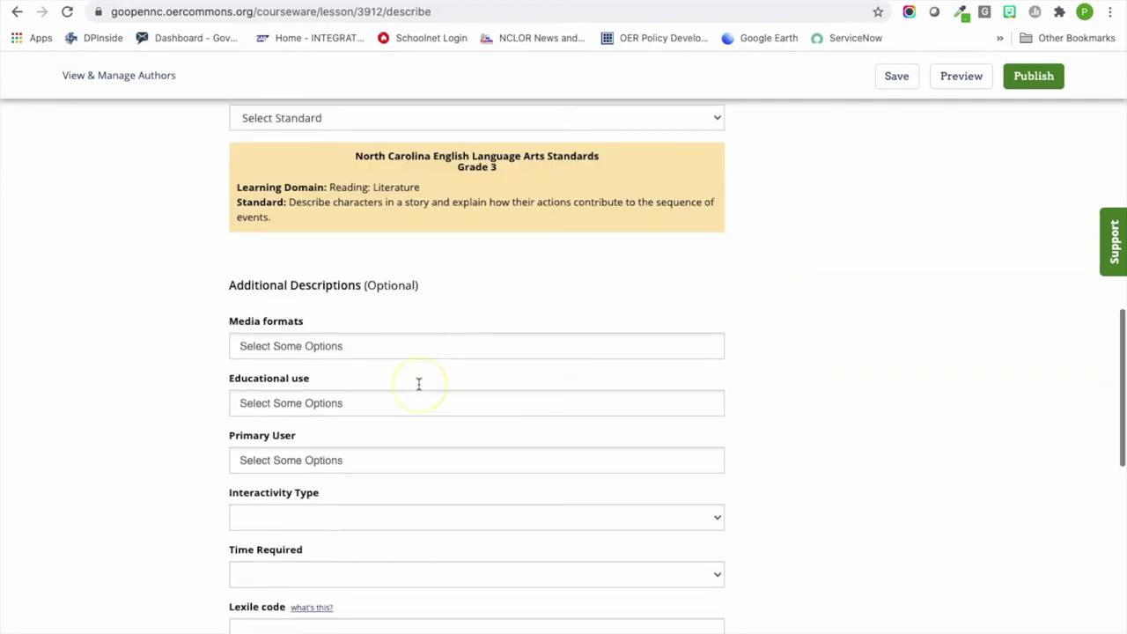
{"action": "scroll", "coordinate": [372, 420], "scroll_direction": "down", "scroll_amount": 2}
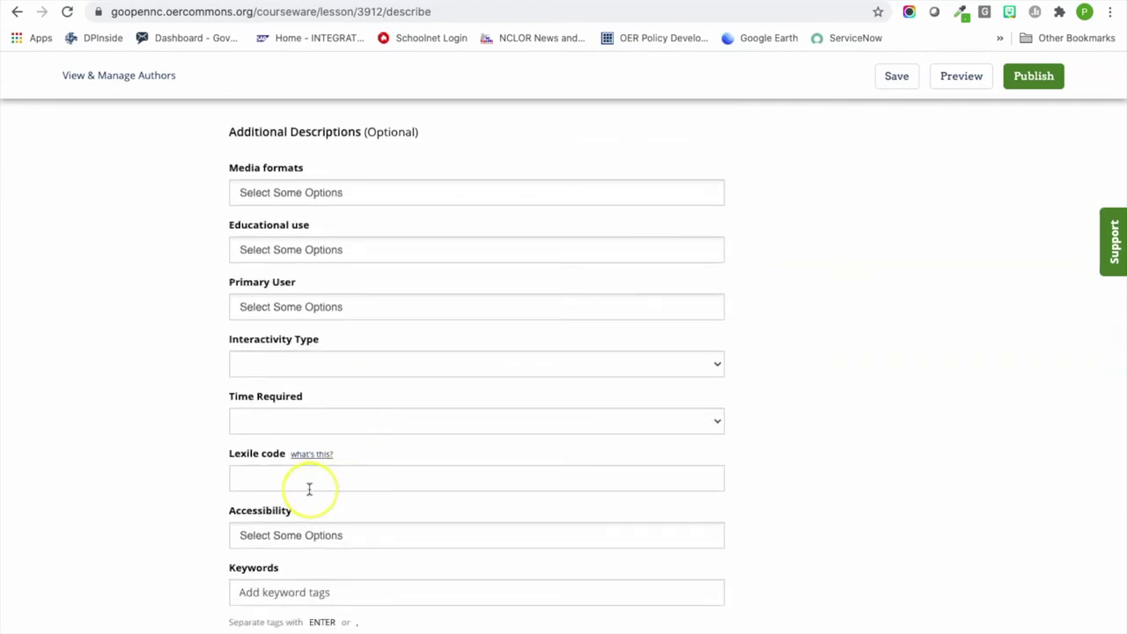
{"action": "scroll", "coordinate": [308, 488], "scroll_direction": "down", "scroll_amount": 2}
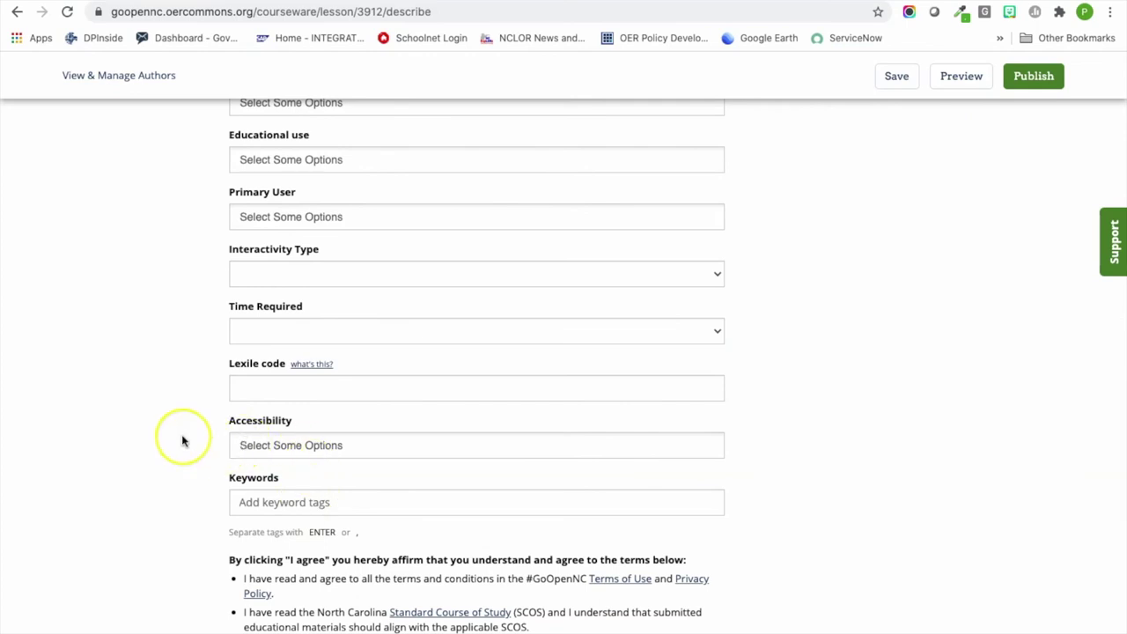
{"action": "scroll", "coordinate": [183, 441], "scroll_direction": "down", "scroll_amount": 1}
{"action": "scroll", "coordinate": [183, 437], "scroll_direction": "down", "scroll_amount": 5}
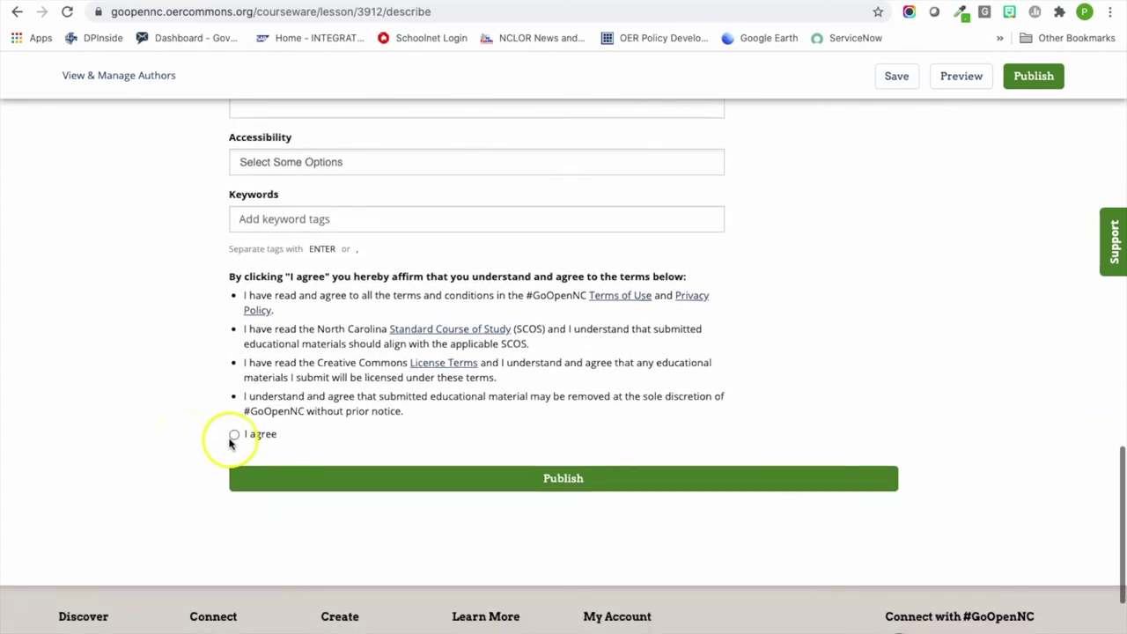
{"action": "left_click", "coordinate": [234, 434]}
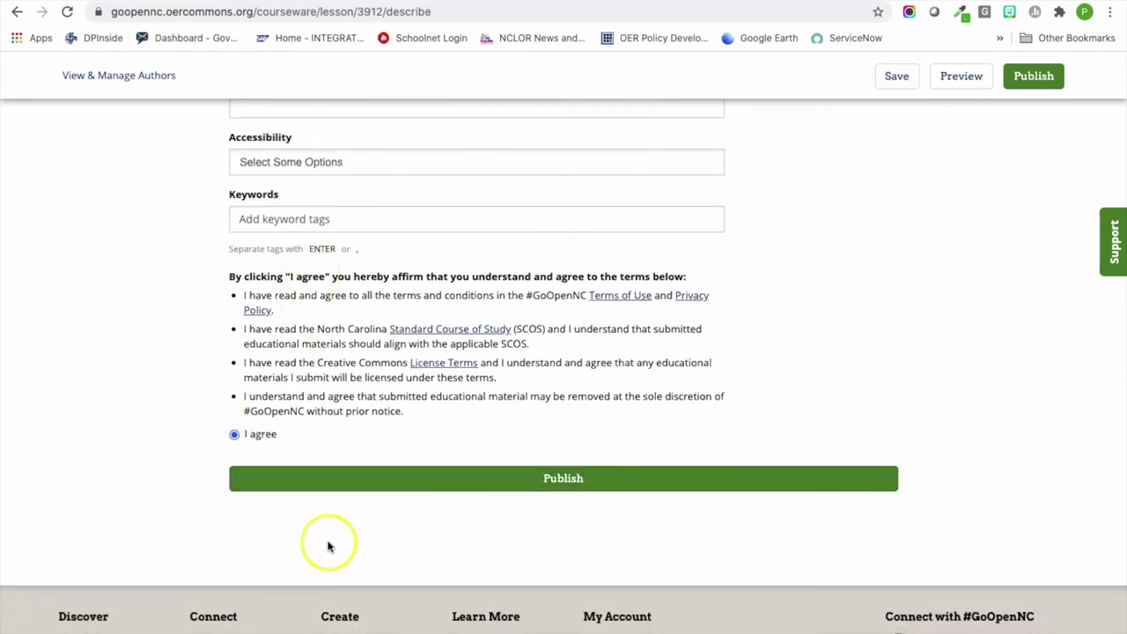
{"action": "left_click", "coordinate": [367, 485]}
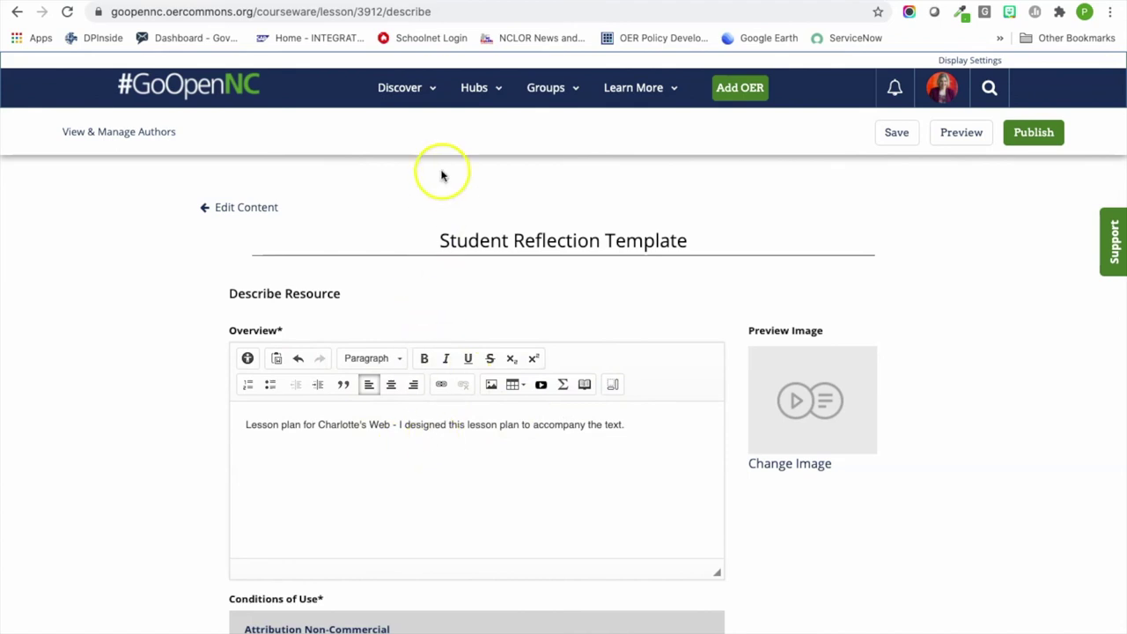
- Search for 'charlottes web' from the GoOpenNC home page
{"action": "left_click", "coordinate": [187, 96]}
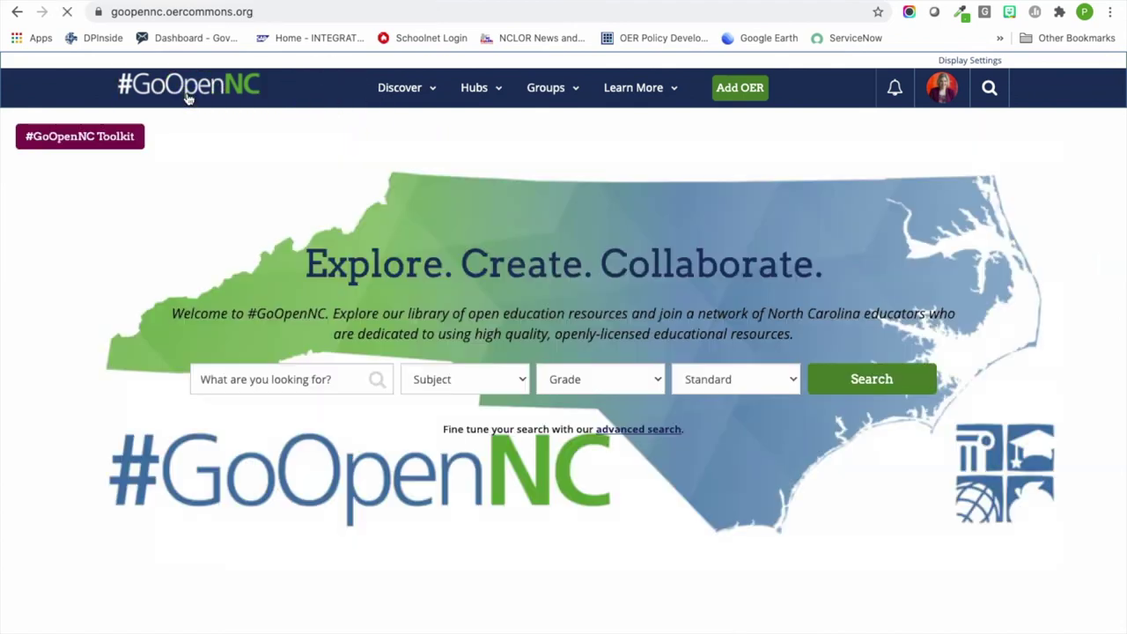
{"action": "left_click", "coordinate": [320, 384]}
{"action": "type", "text": "charlottes web"}
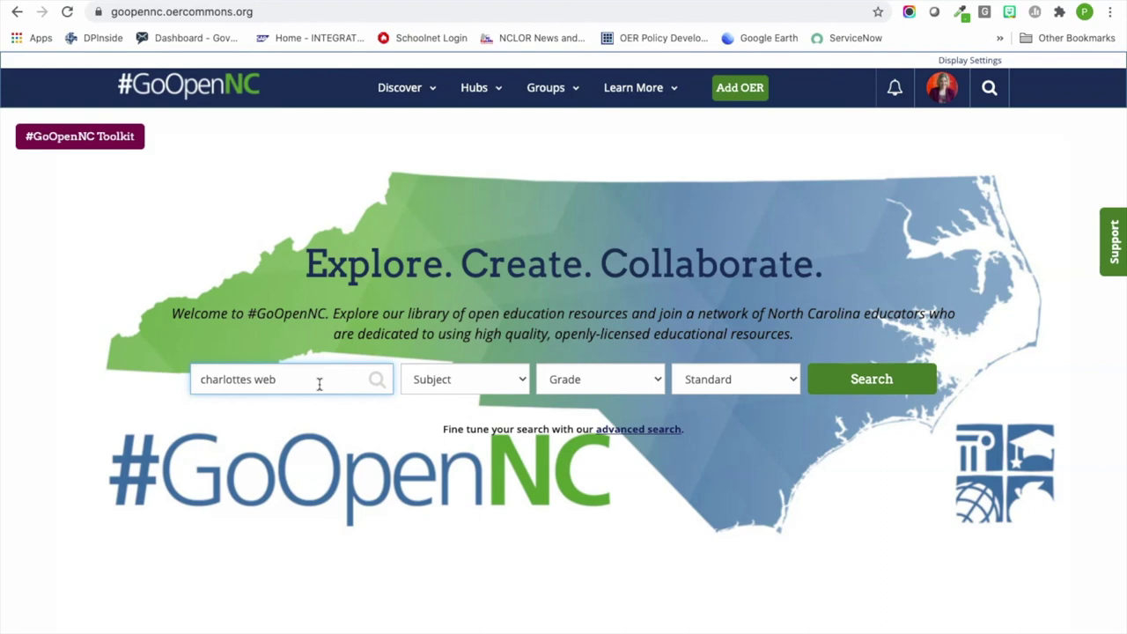
{"action": "key", "text": "Return"}
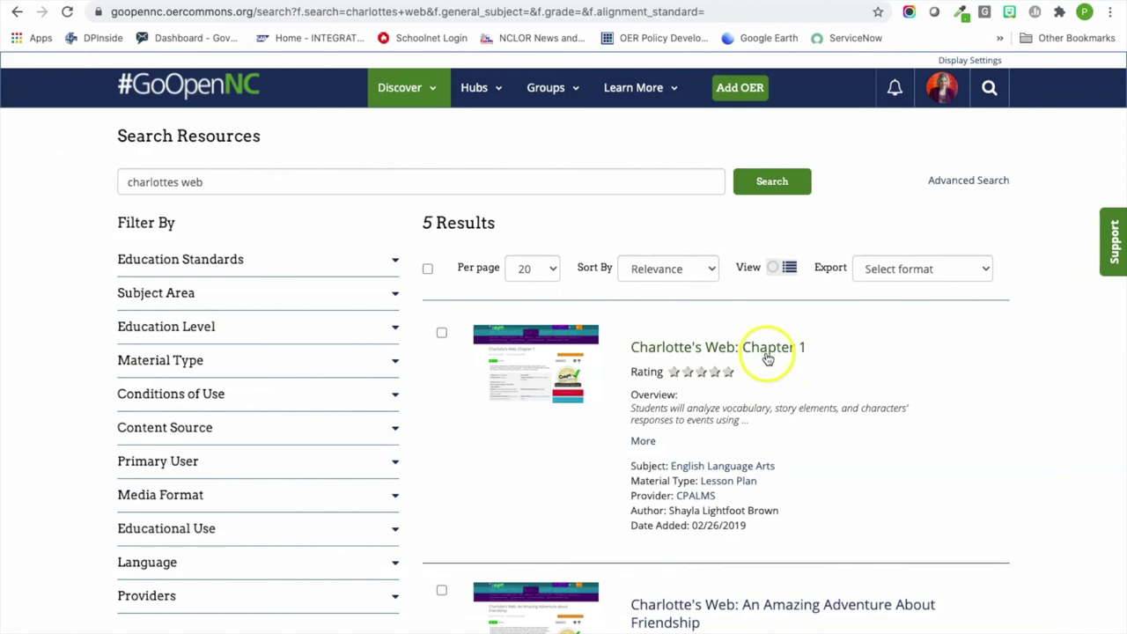
- Open Charlotte's Web: An Amazing Adventure About Friendship and look through its Grade 2 resource page
{"action": "left_click", "coordinate": [763, 614]}
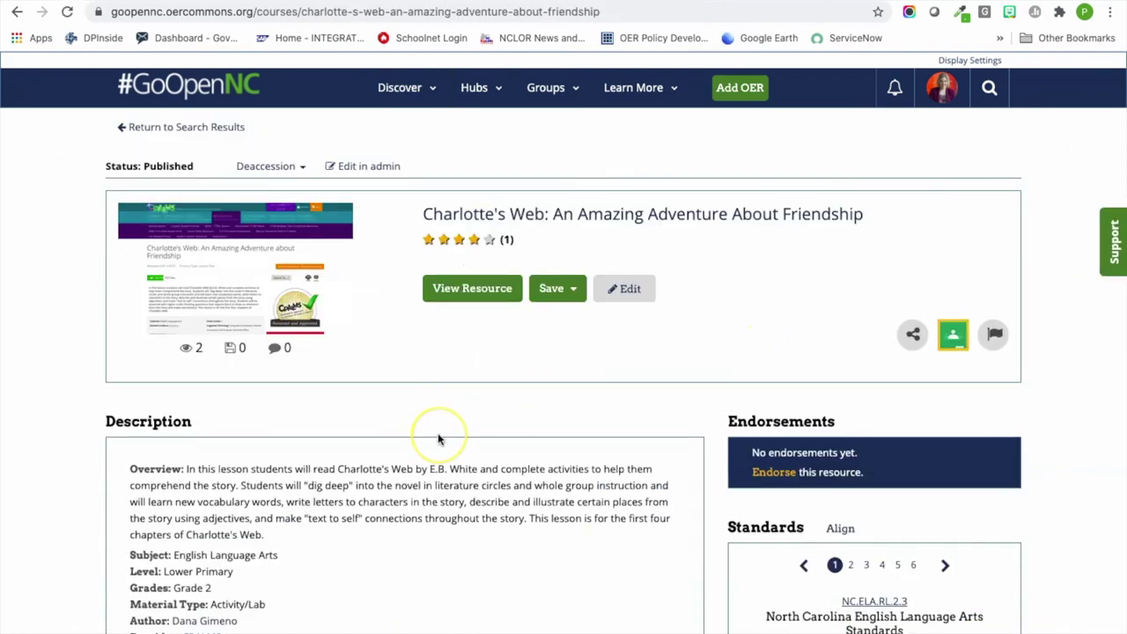
{"action": "scroll", "coordinate": [438, 439], "scroll_direction": "down", "scroll_amount": 2}
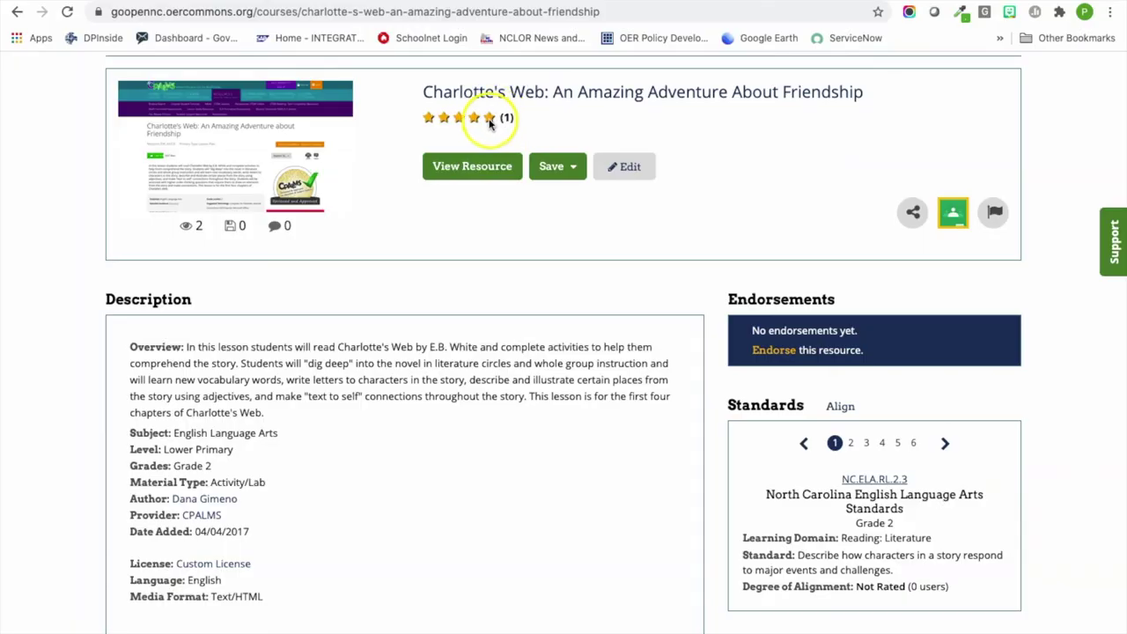
{"action": "scroll", "coordinate": [535, 322], "scroll_direction": "down", "scroll_amount": 5}
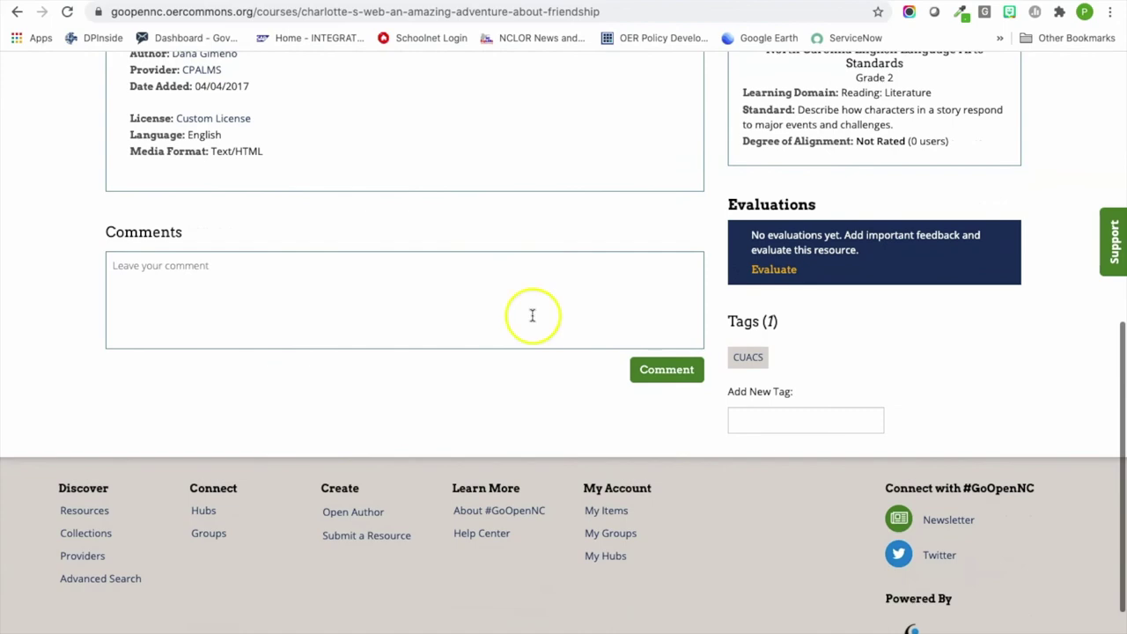
{"action": "scroll", "coordinate": [508, 309], "scroll_direction": "up", "scroll_amount": 2}
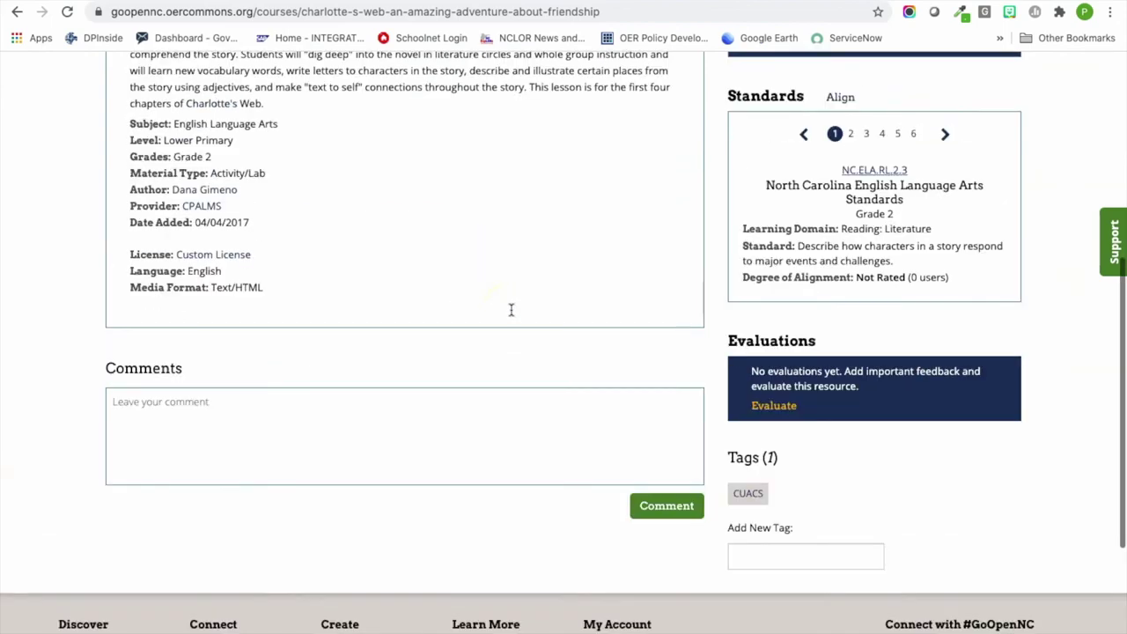
{"action": "scroll", "coordinate": [622, 447], "scroll_direction": "up", "scroll_amount": 5}
{"action": "scroll", "coordinate": [637, 468], "scroll_direction": "down", "scroll_amount": 5}
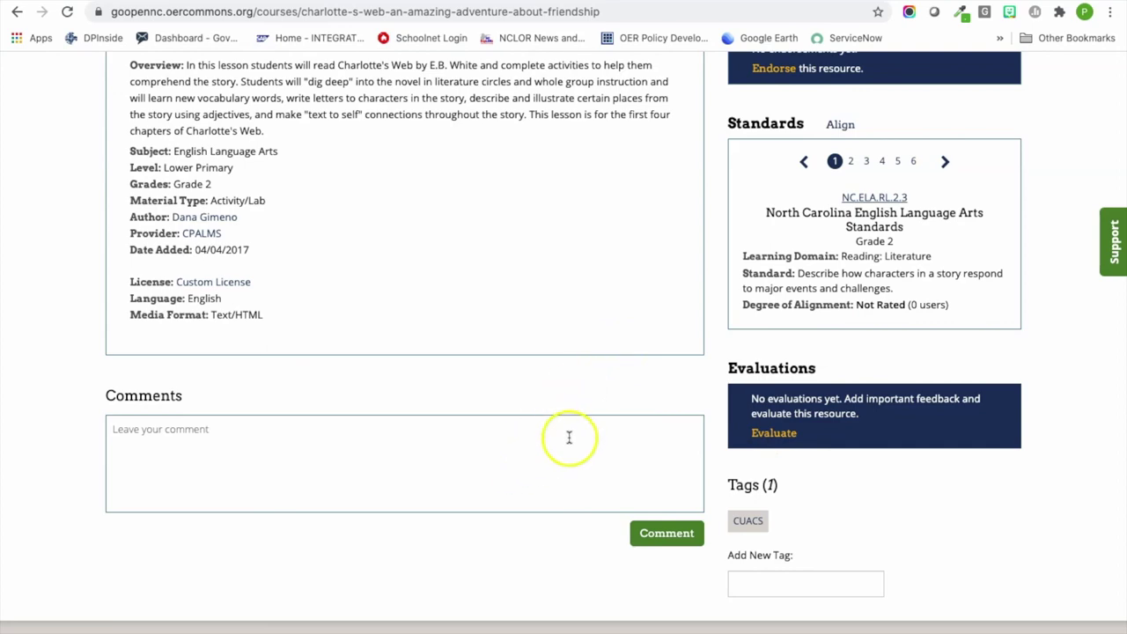
{"action": "scroll", "coordinate": [581, 309], "scroll_direction": "up", "scroll_amount": 5}
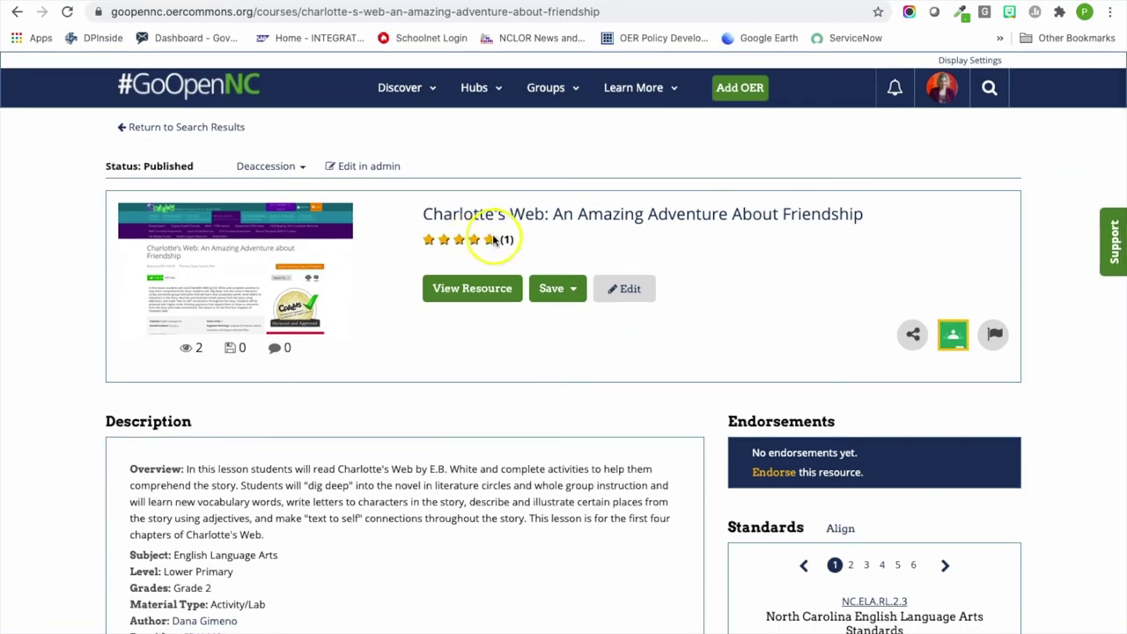
{"action": "scroll", "coordinate": [573, 372], "scroll_direction": "down", "scroll_amount": 5}
{"action": "scroll", "coordinate": [573, 373], "scroll_direction": "down", "scroll_amount": 2}
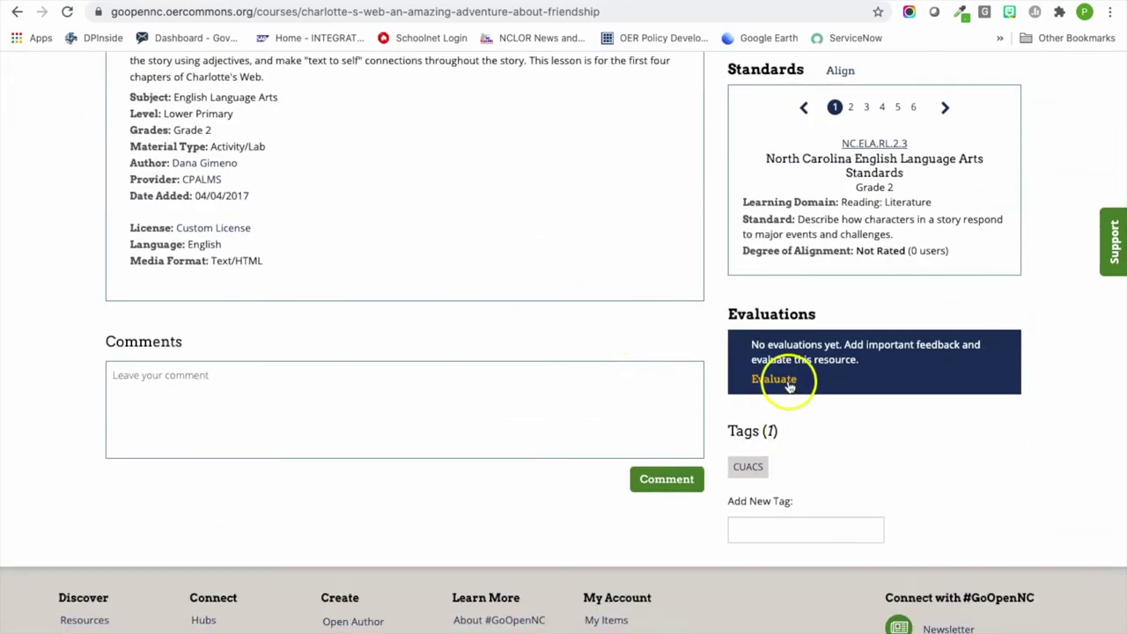
{"action": "left_click", "coordinate": [786, 382]}
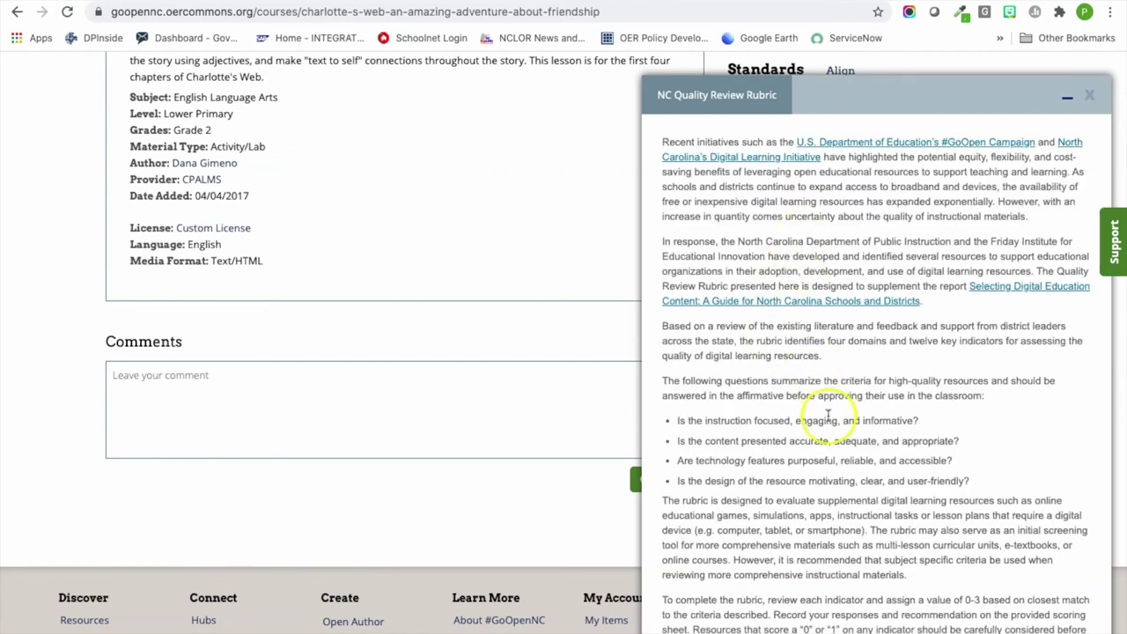
{"action": "scroll", "coordinate": [828, 414], "scroll_direction": "down", "scroll_amount": 1}
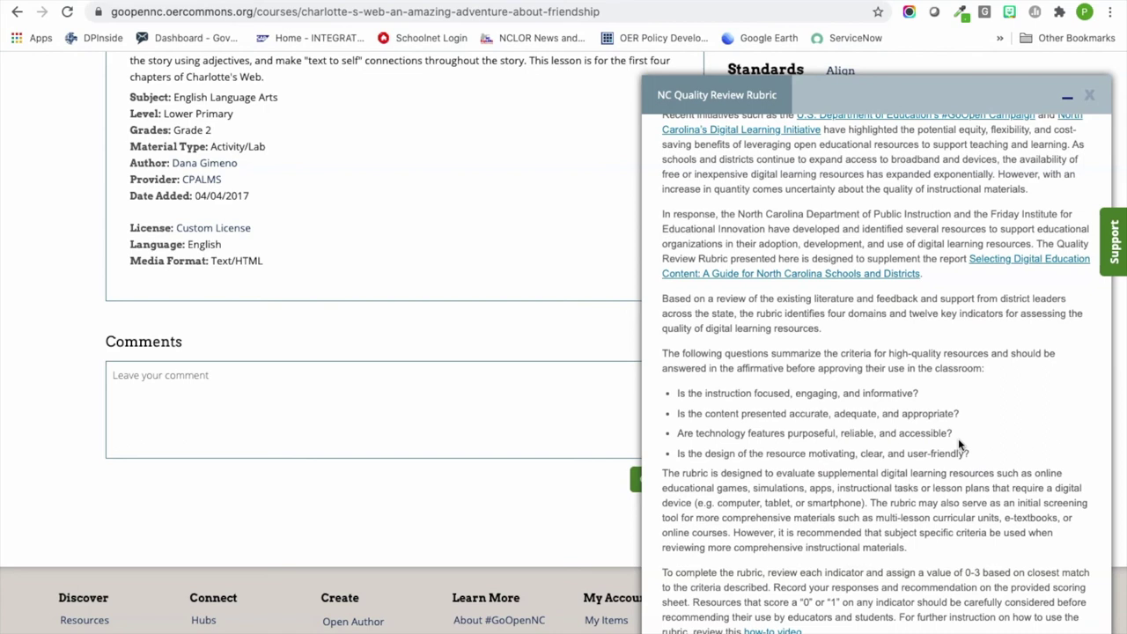
{"action": "left_click", "coordinate": [1089, 97]}
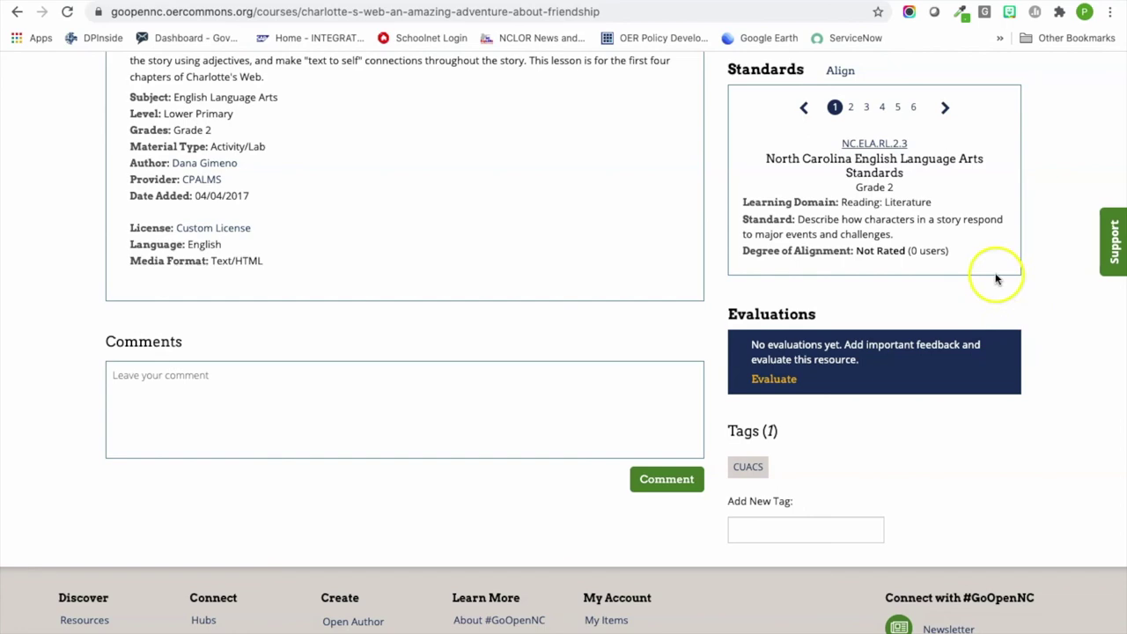
{"action": "scroll", "coordinate": [971, 205], "scroll_direction": "up", "scroll_amount": 2}
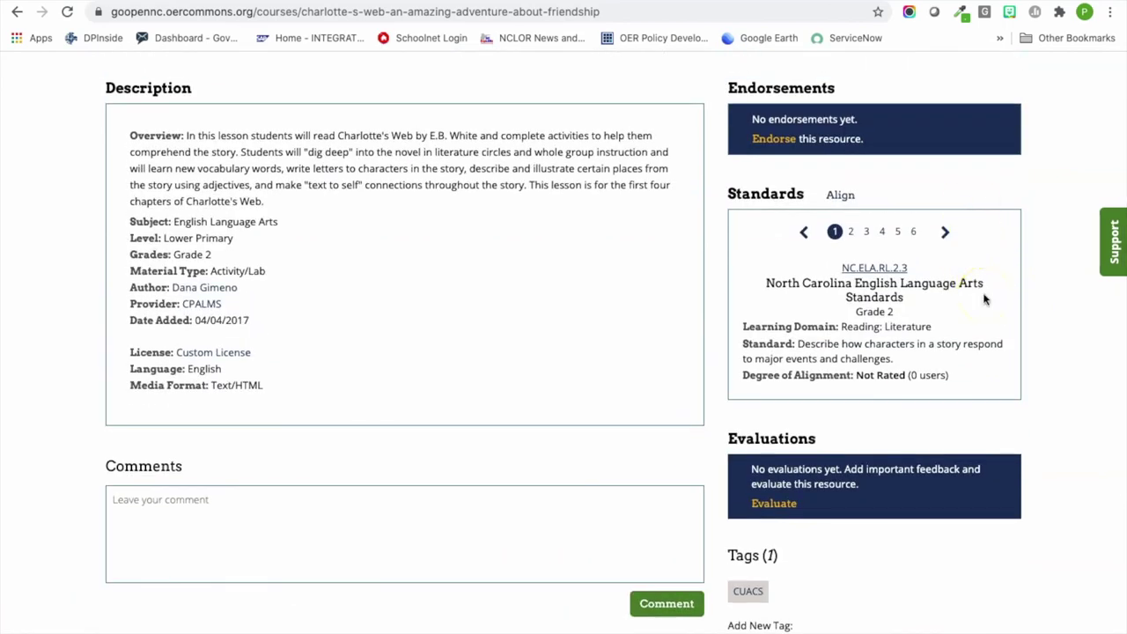
{"action": "scroll", "coordinate": [983, 299], "scroll_direction": "down", "scroll_amount": 2}
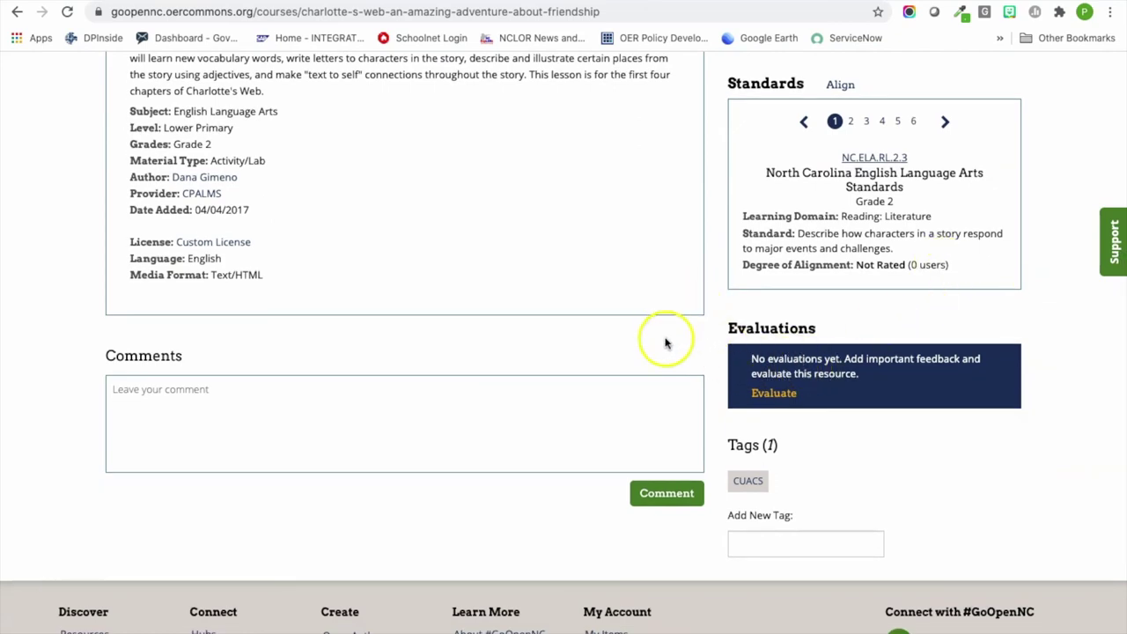
{"action": "scroll", "coordinate": [636, 325], "scroll_direction": "up", "scroll_amount": 5}
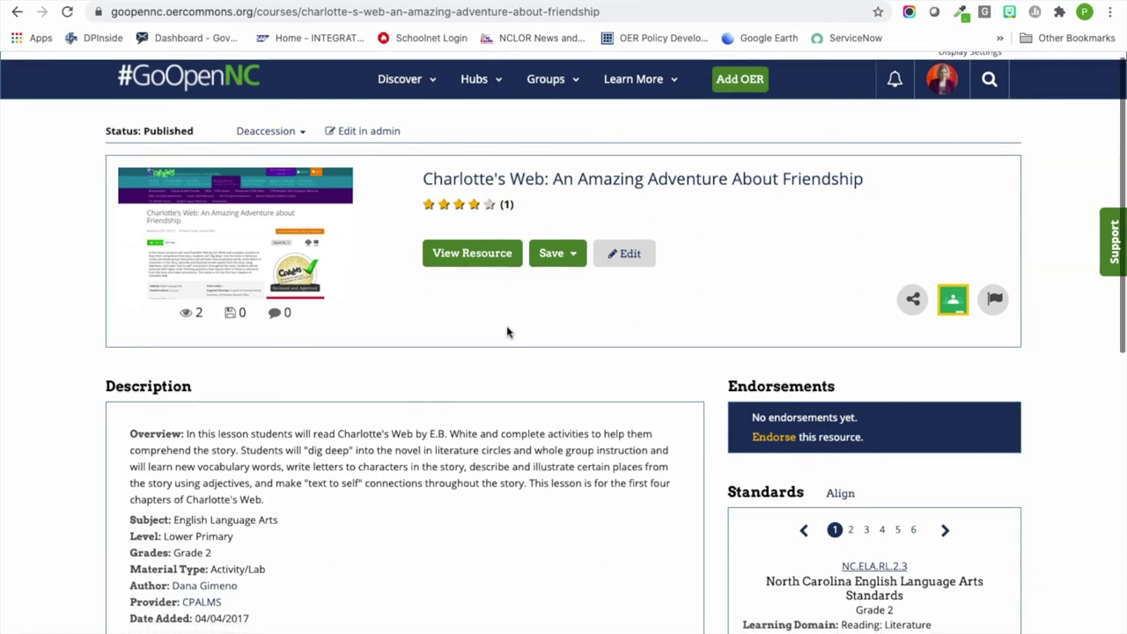
{"action": "scroll", "coordinate": [507, 332], "scroll_direction": "down", "scroll_amount": 3}
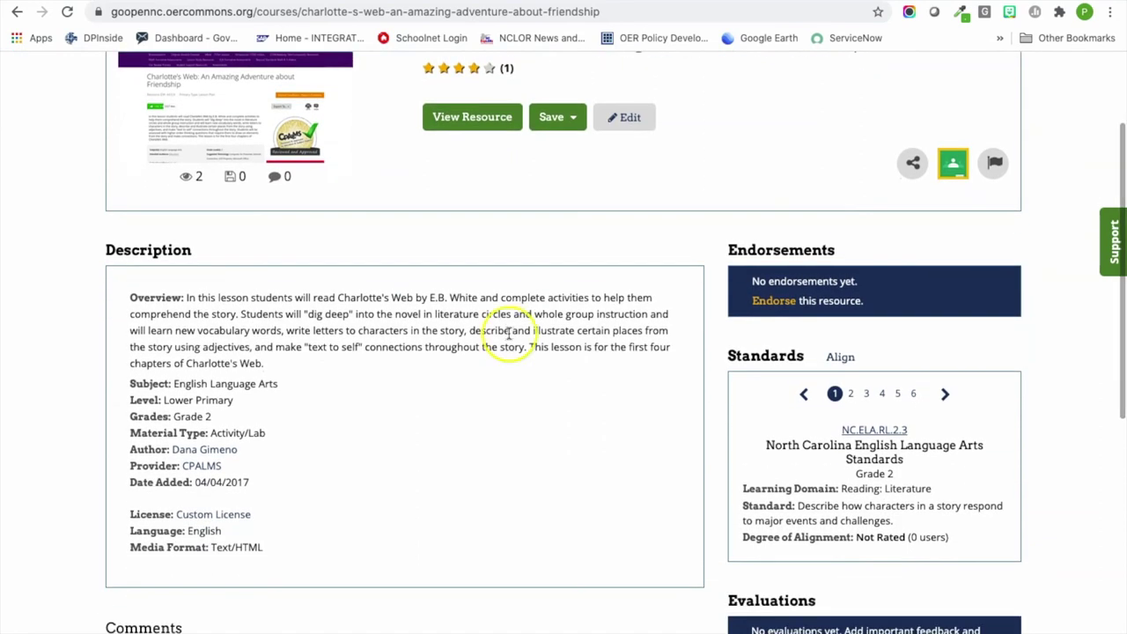
{"action": "scroll", "coordinate": [541, 391], "scroll_direction": "down", "scroll_amount": 3}
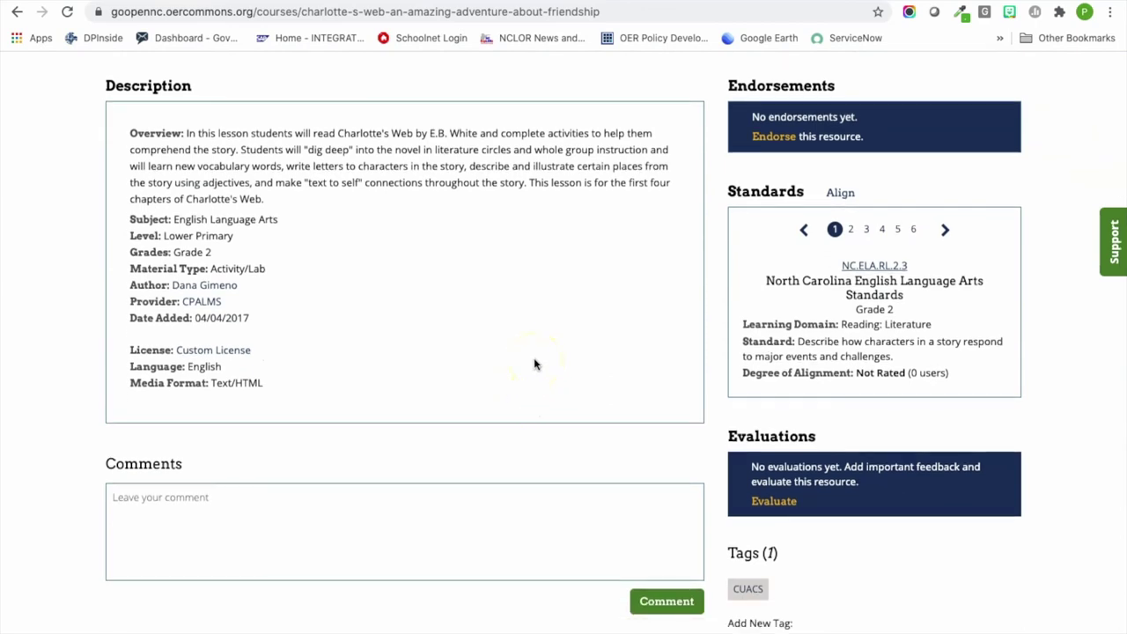
{"action": "scroll", "coordinate": [534, 358], "scroll_direction": "up", "scroll_amount": 6}
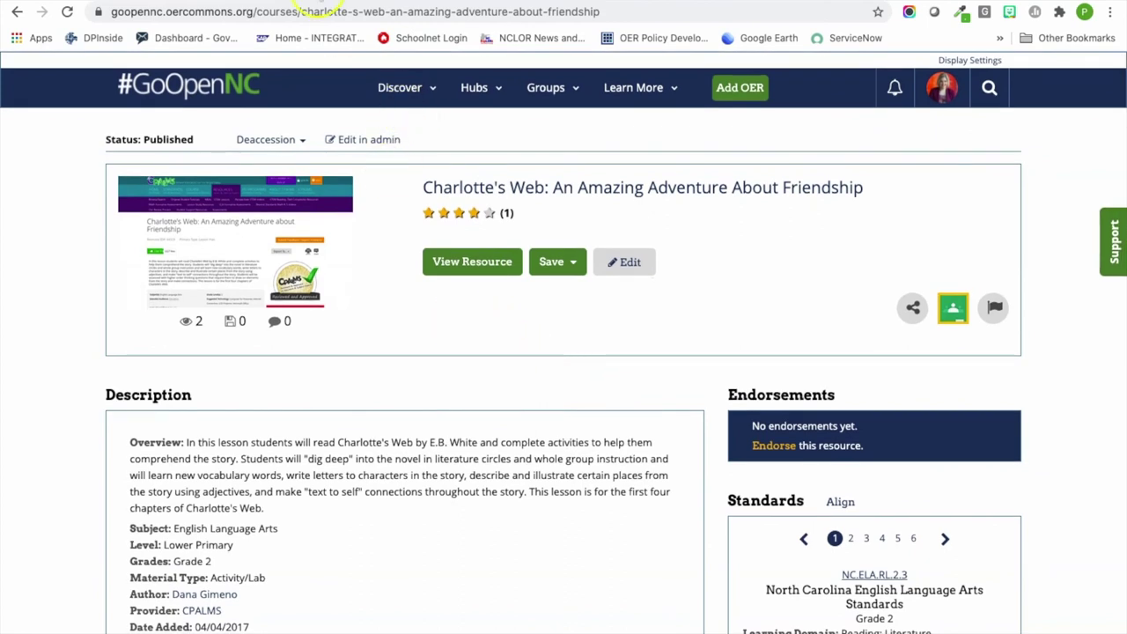
{"action": "left_click", "coordinate": [378, 1]}
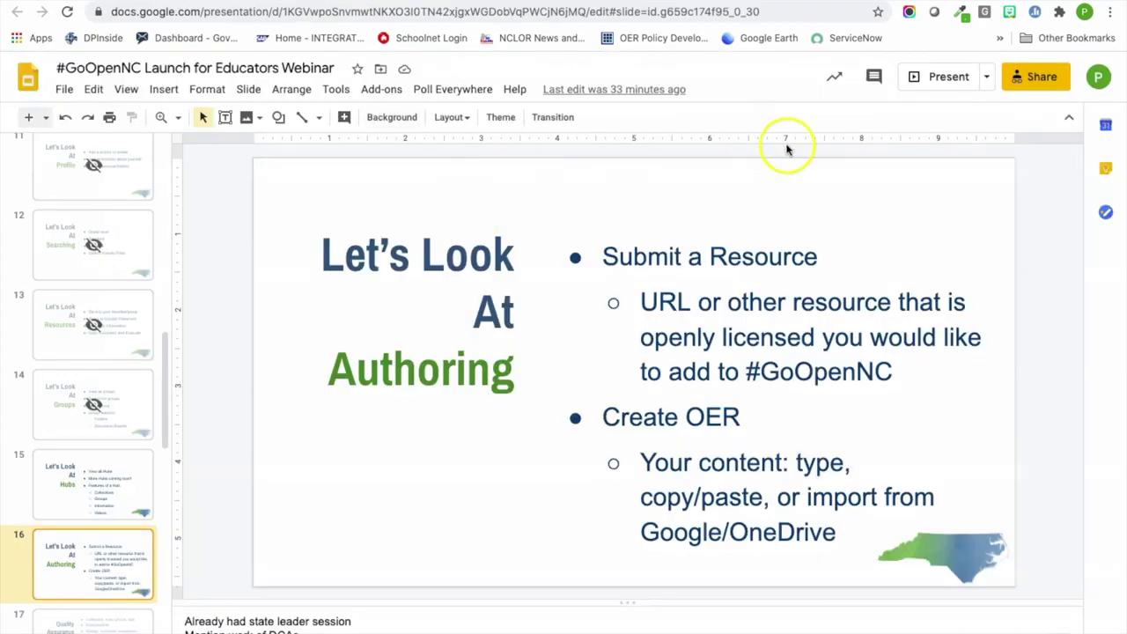
- Present the GoOpenNC Launch for Educators Webinar deck full screen and advance a slide
{"action": "left_click", "coordinate": [936, 78]}
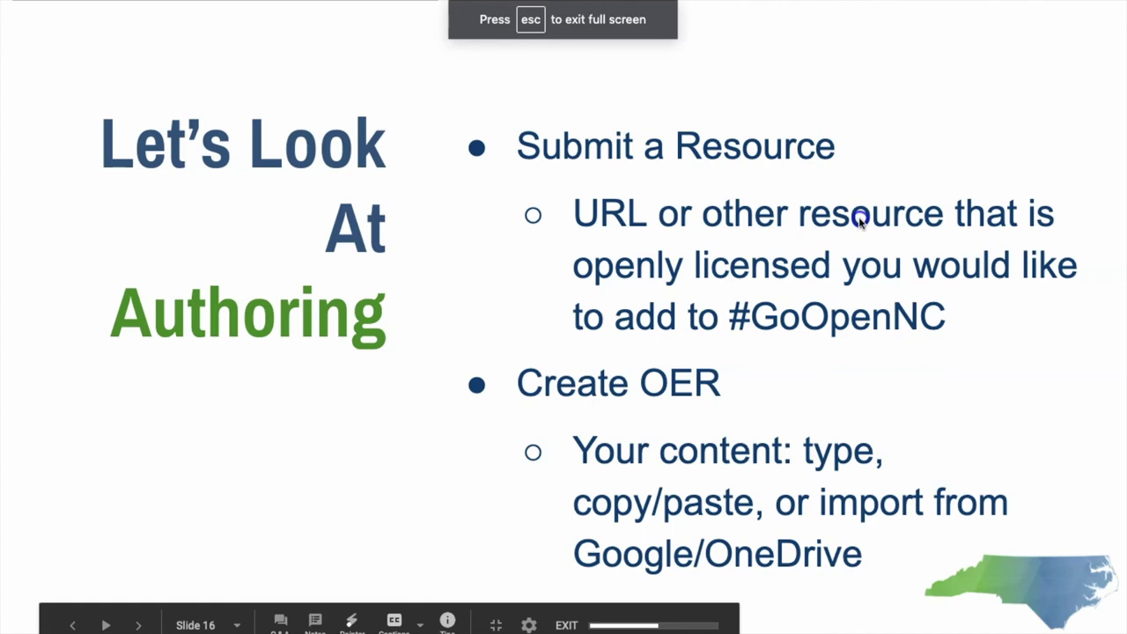
{"action": "key", "text": "Right"}
{"action": "key", "text": "Right"}
{"action": "key", "text": "Right"}
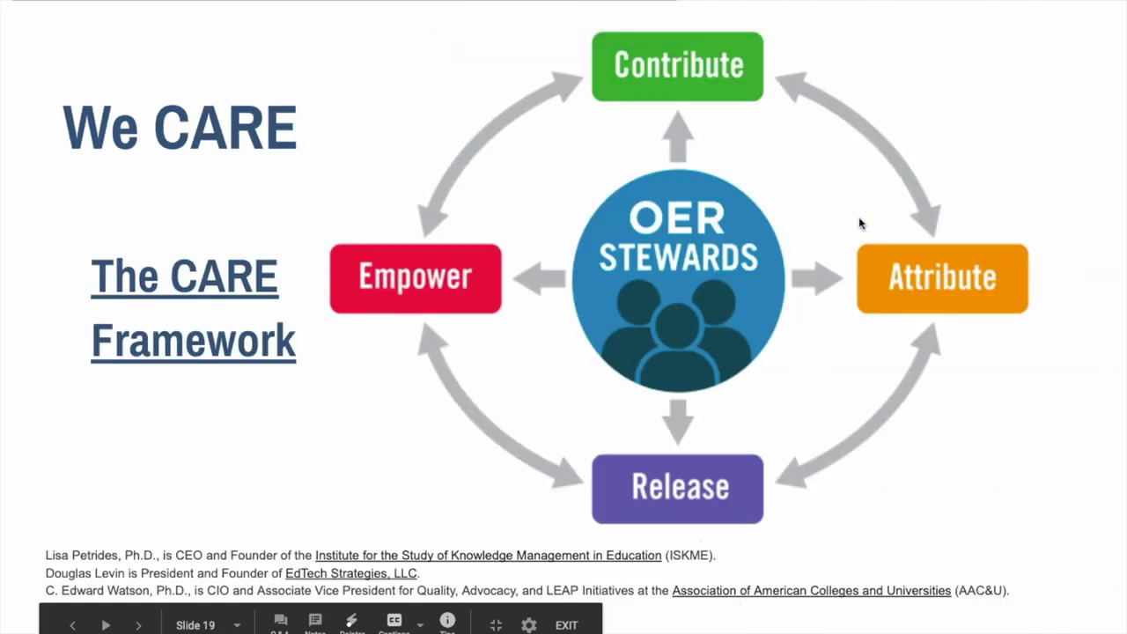